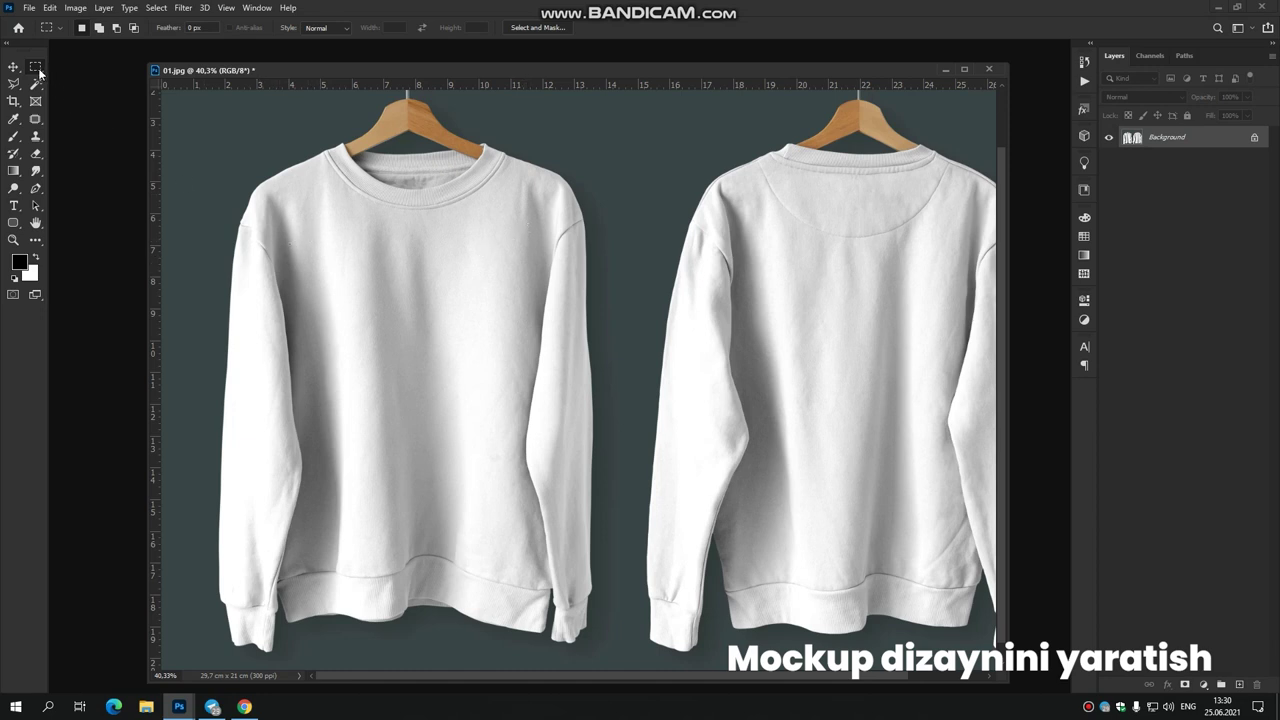
Drag a rectangular marquee over the front sweatshirt's chest.
drag(323, 263, 524, 538)
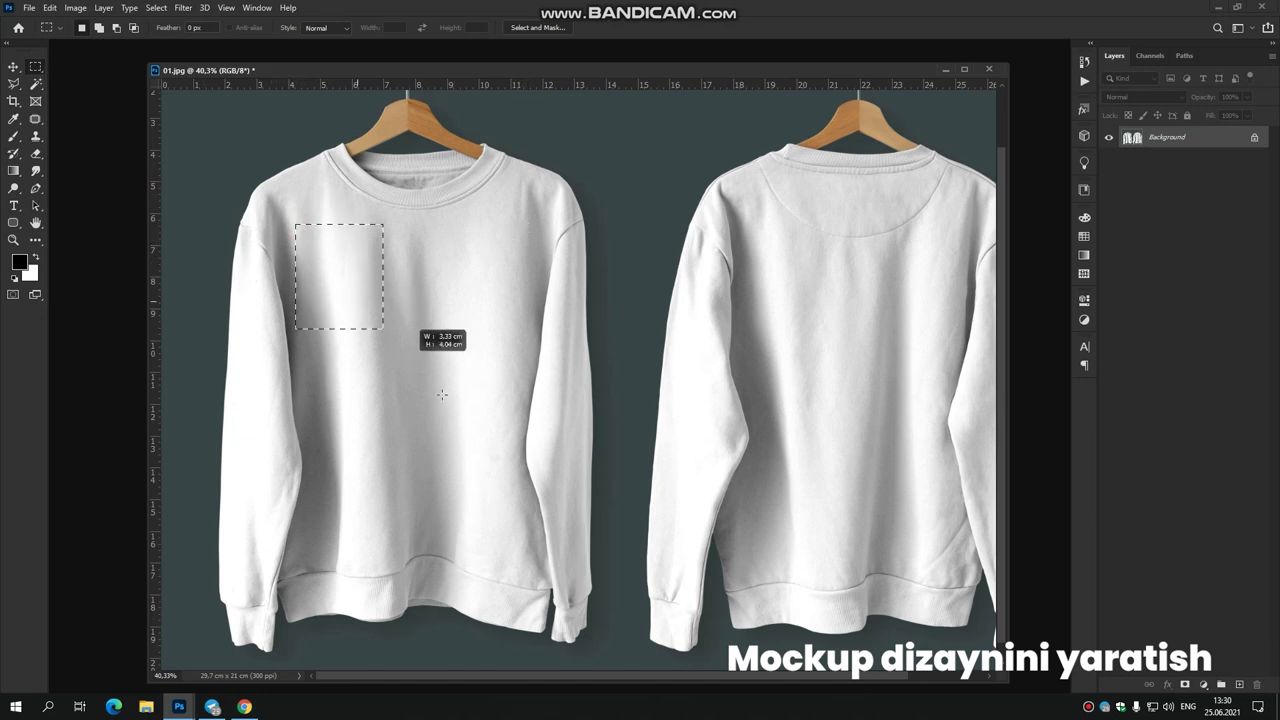
Transform the marquee, moving its left edge inward and its bottom edge down.
right_click(526, 555)
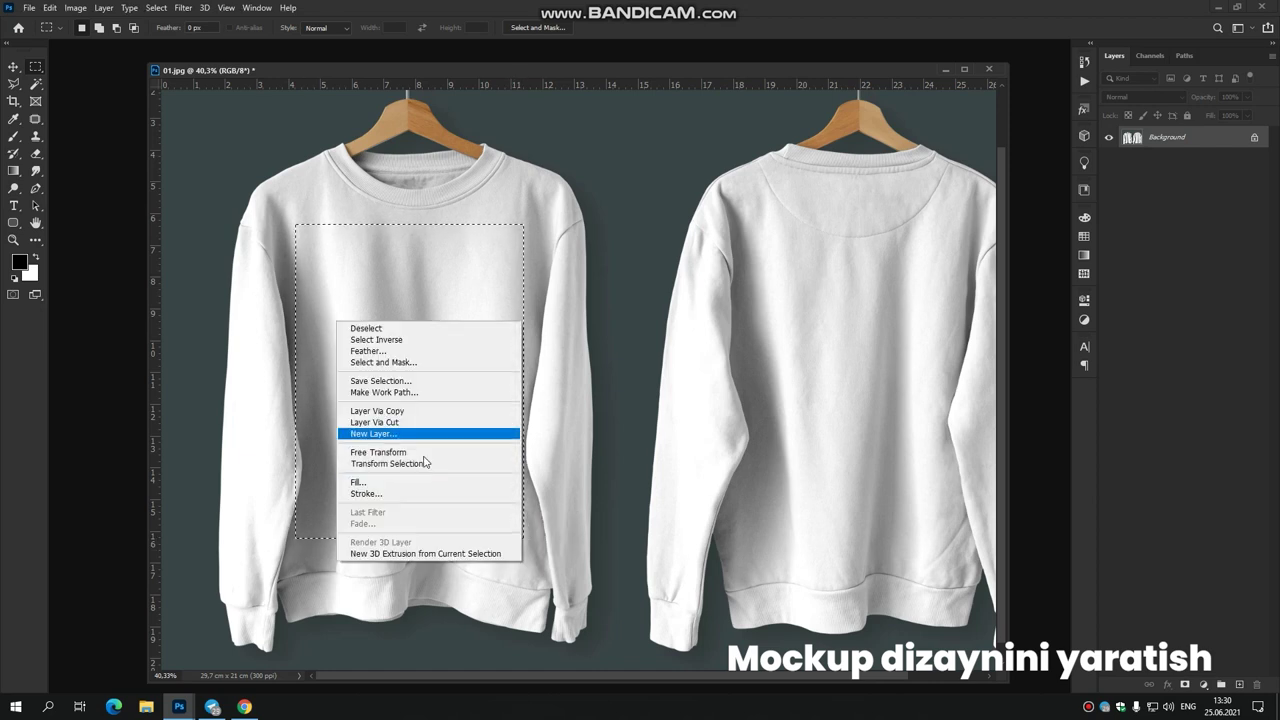
click(414, 460)
drag(297, 381, 307, 381)
drag(414, 538, 414, 545)
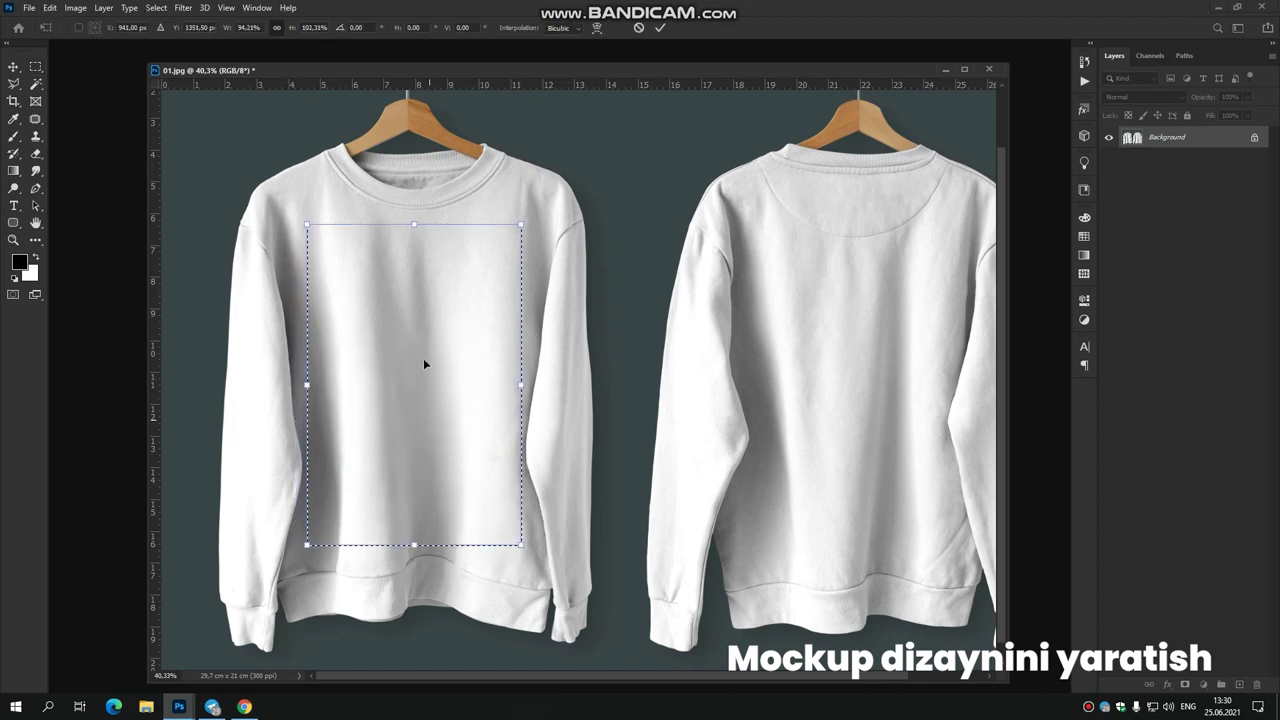
key(Return)
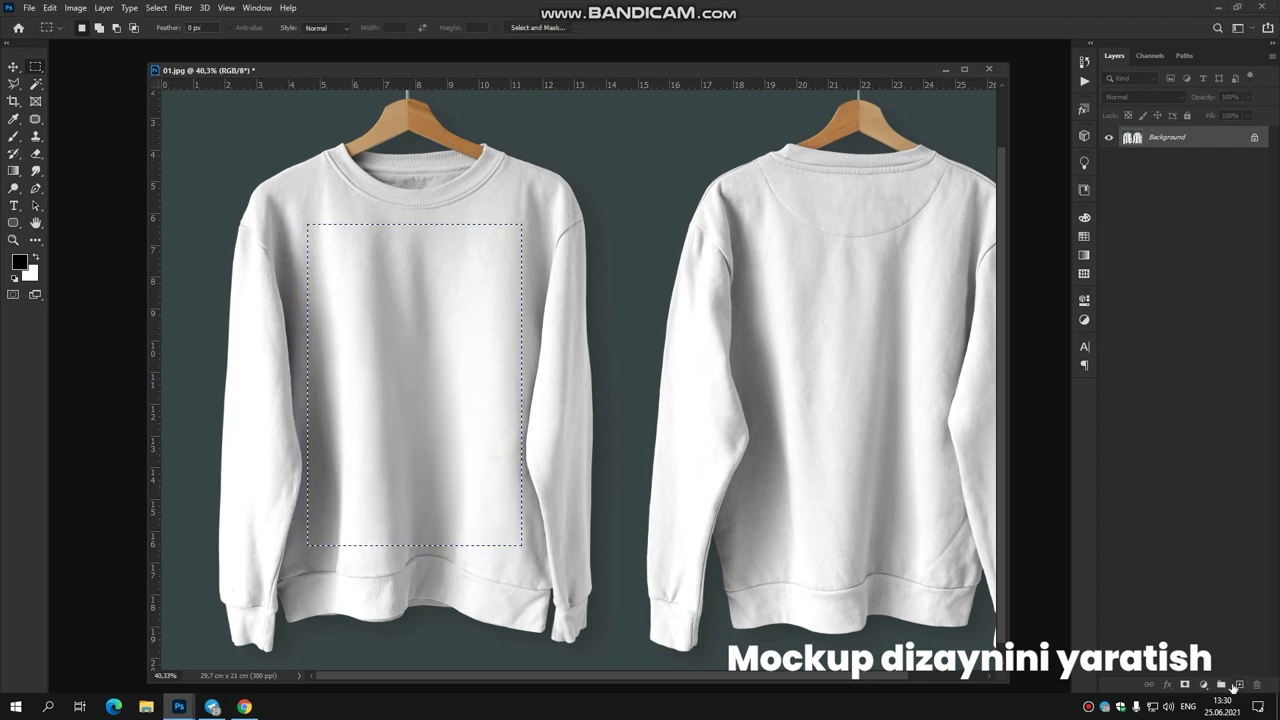
Paint the selection solid black on a new Layer 1, then deselect.
click(1239, 684)
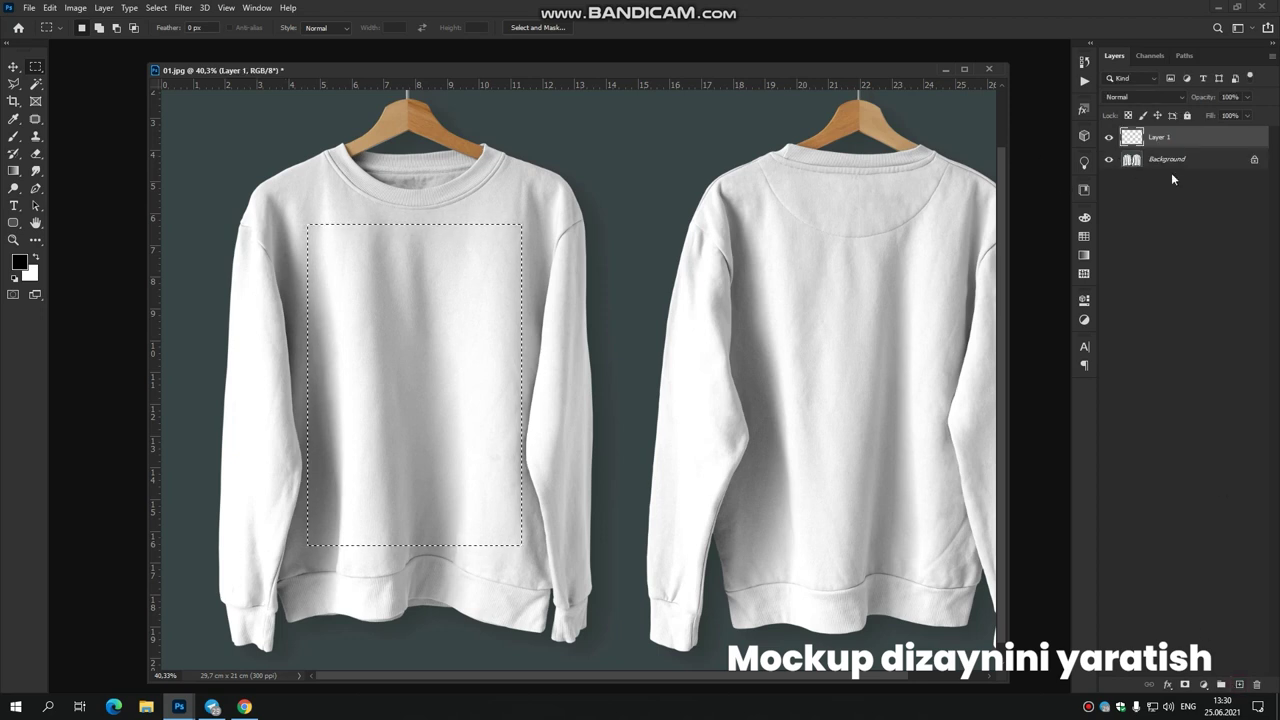
key(b)
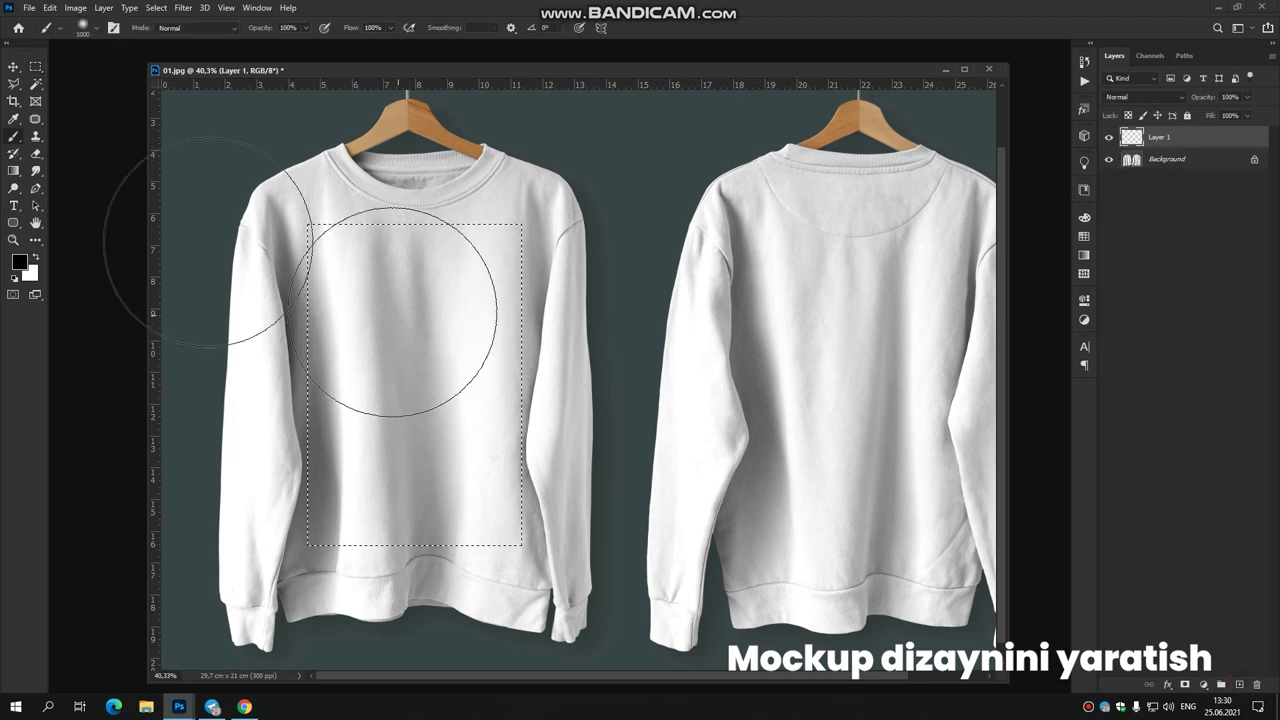
mouse_move(286, 257)
mouse_down()
mouse_move(500, 271)
mouse_move(510, 485)
mouse_move(400, 560)
mouse_up()
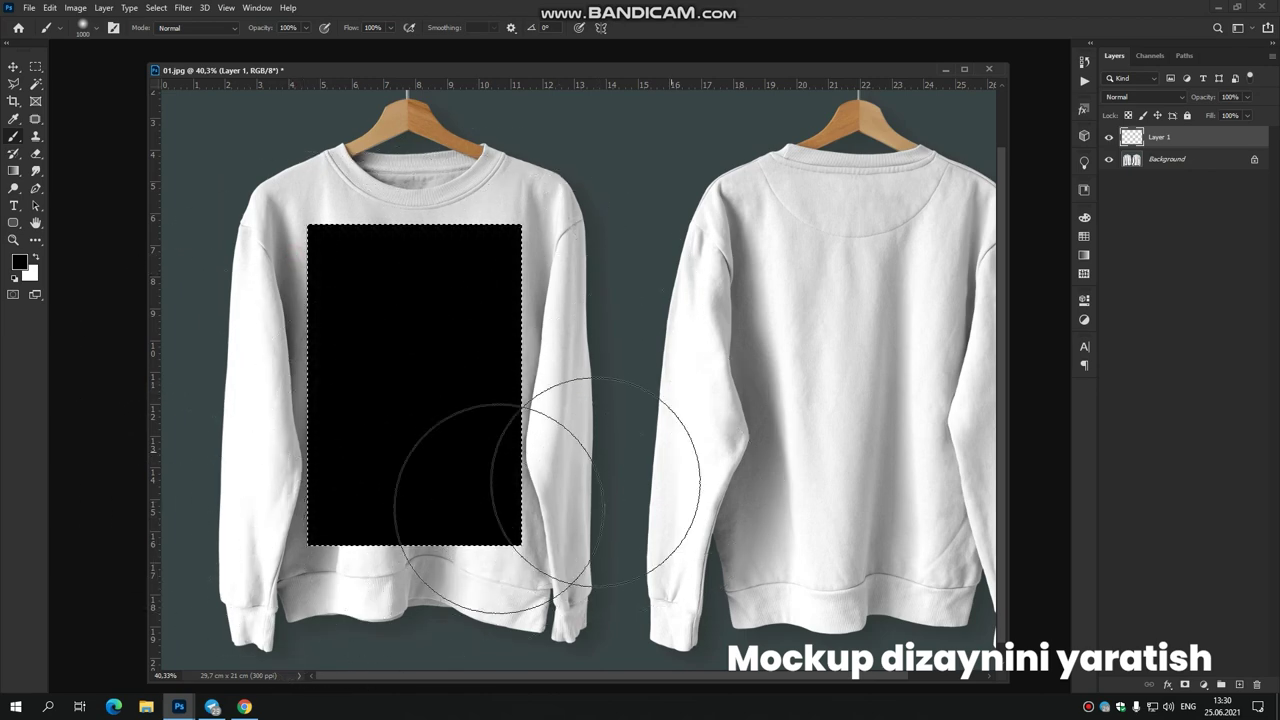
key(m)
key(ctrl+d)
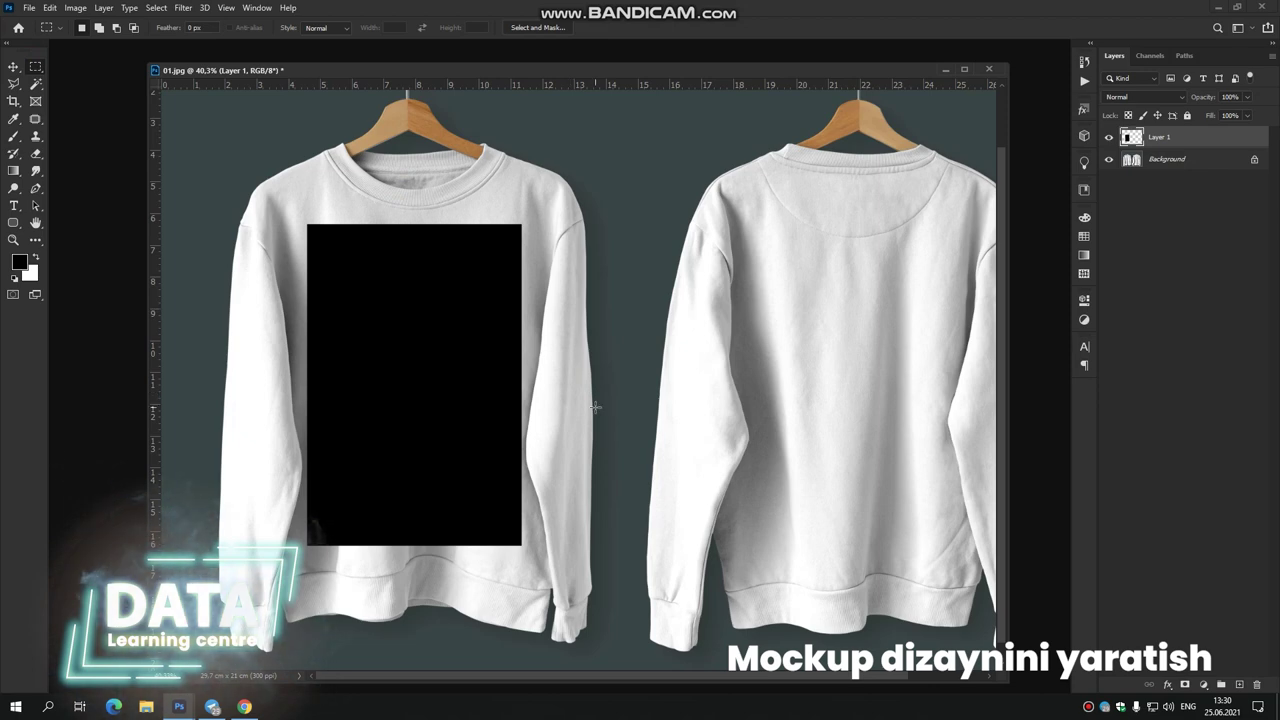
Convert Layer 1 to a smart object and open its contents as Layer 1.psb.
right_click(1164, 139)
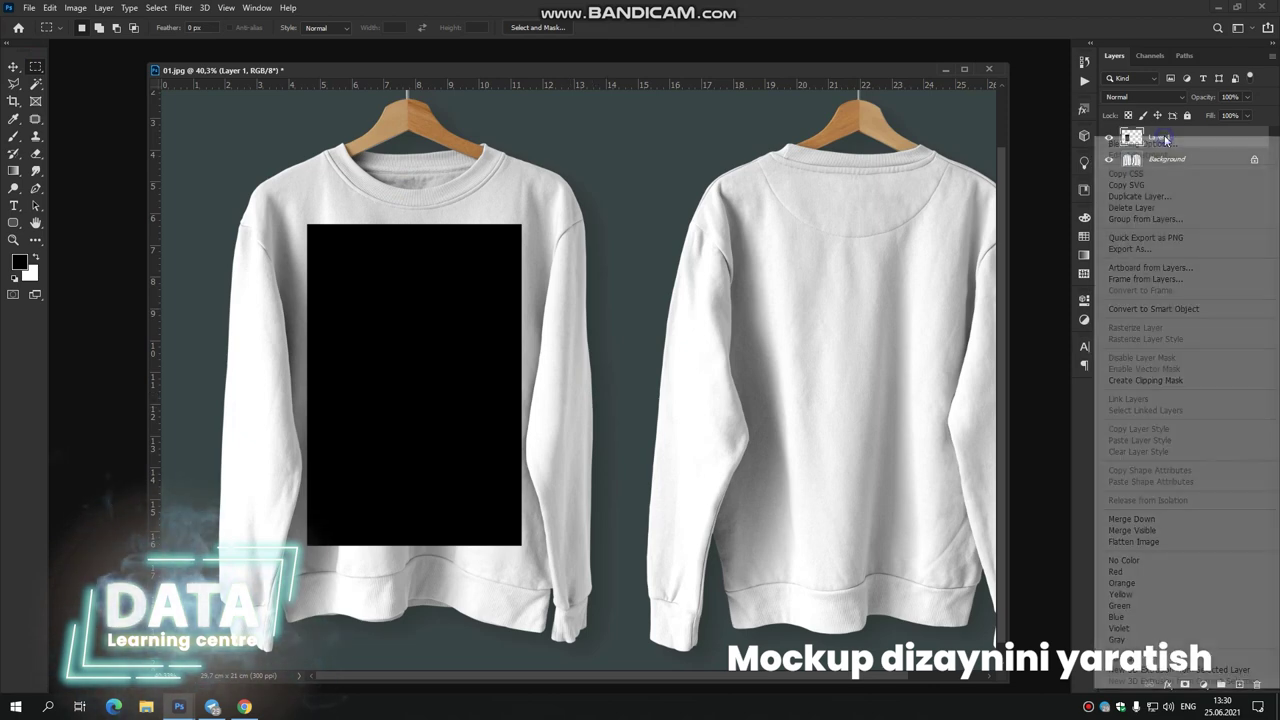
click(1163, 310)
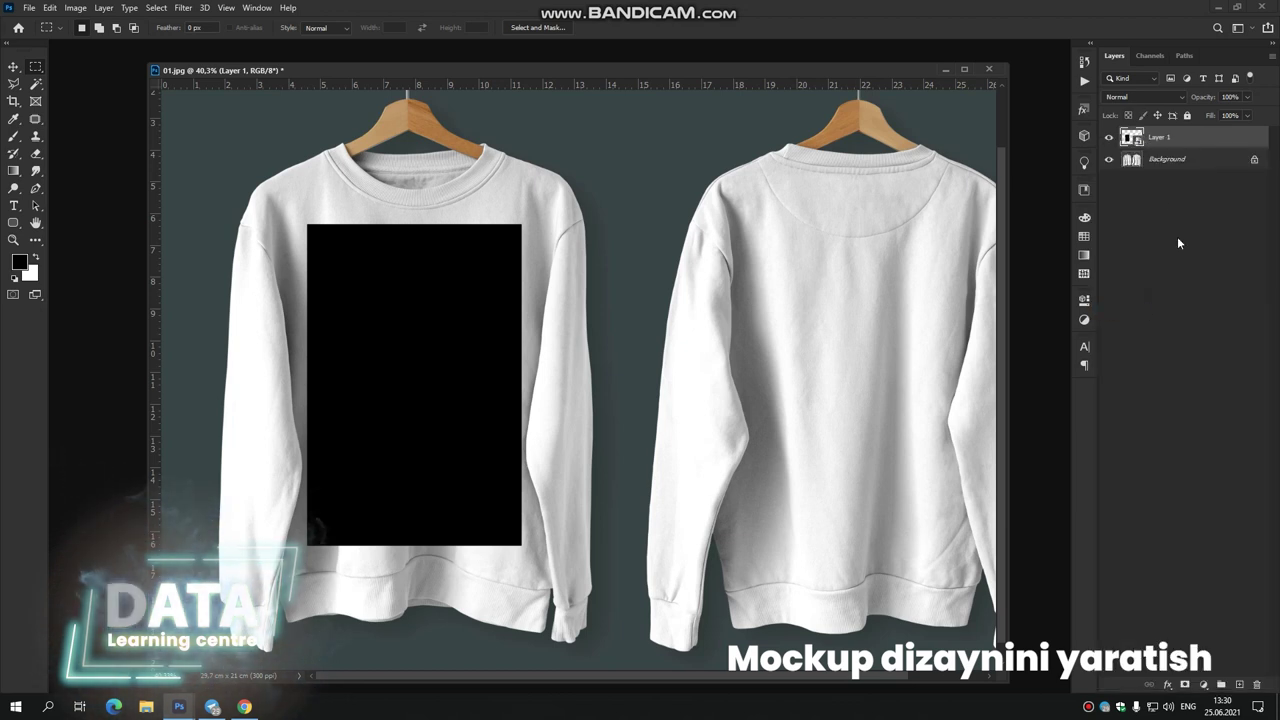
double_click(1131, 139)
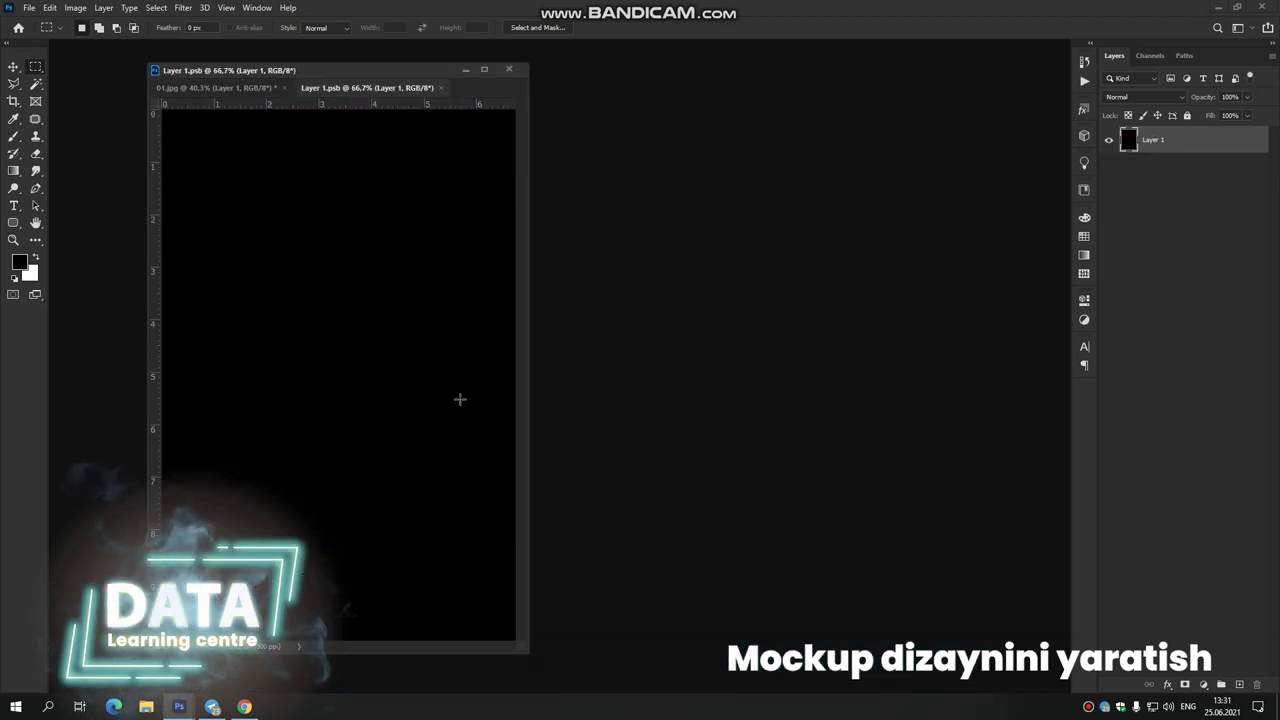
Enlarge the document window, choose the Horizontal Type tool, and hide black Layer 1.
click(525, 648)
drag(531, 652, 656, 672)
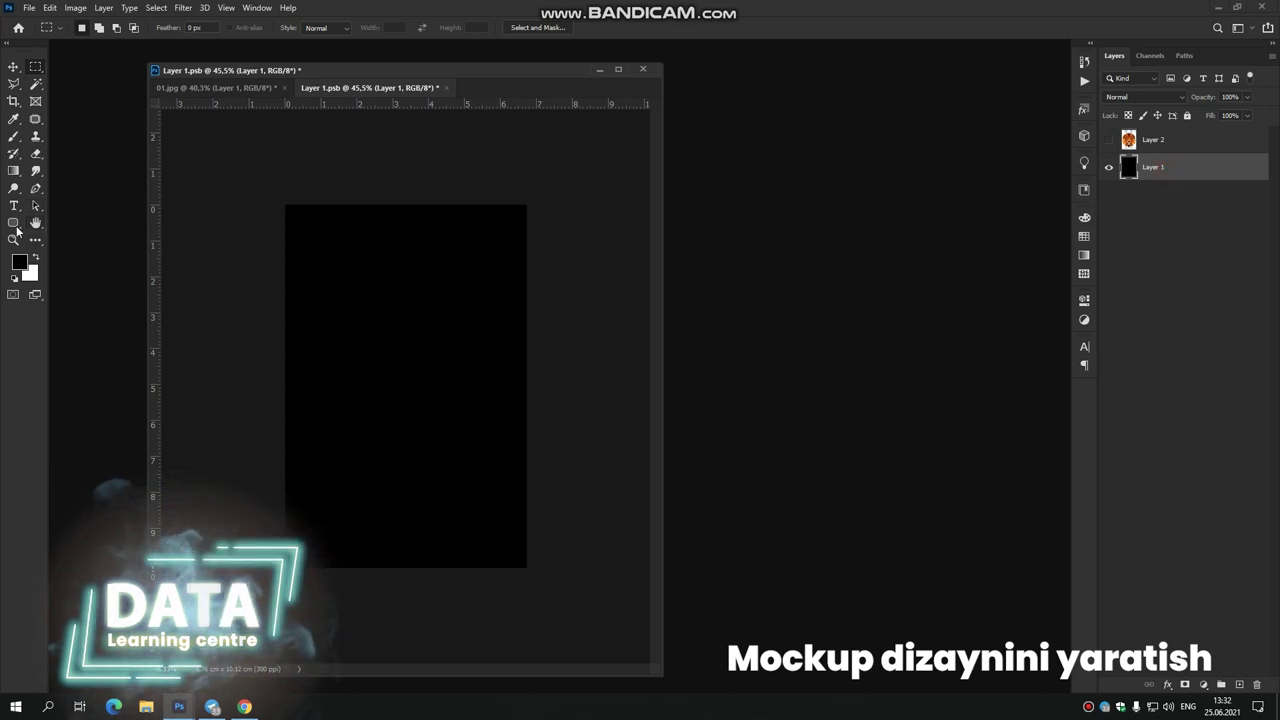
click(13, 206)
click(70, 201)
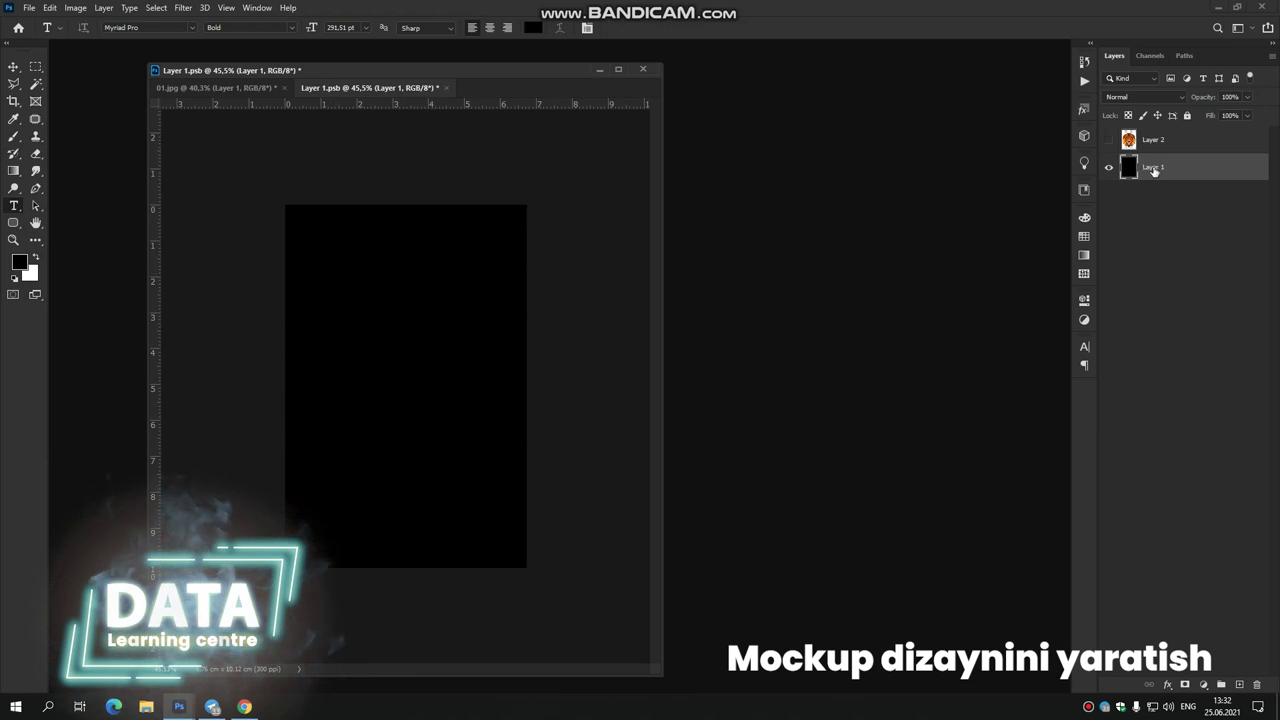
click(1108, 167)
Place 72 pt placeholder text, trim it to LOREM, and position it on the canvas.
click(322, 267)
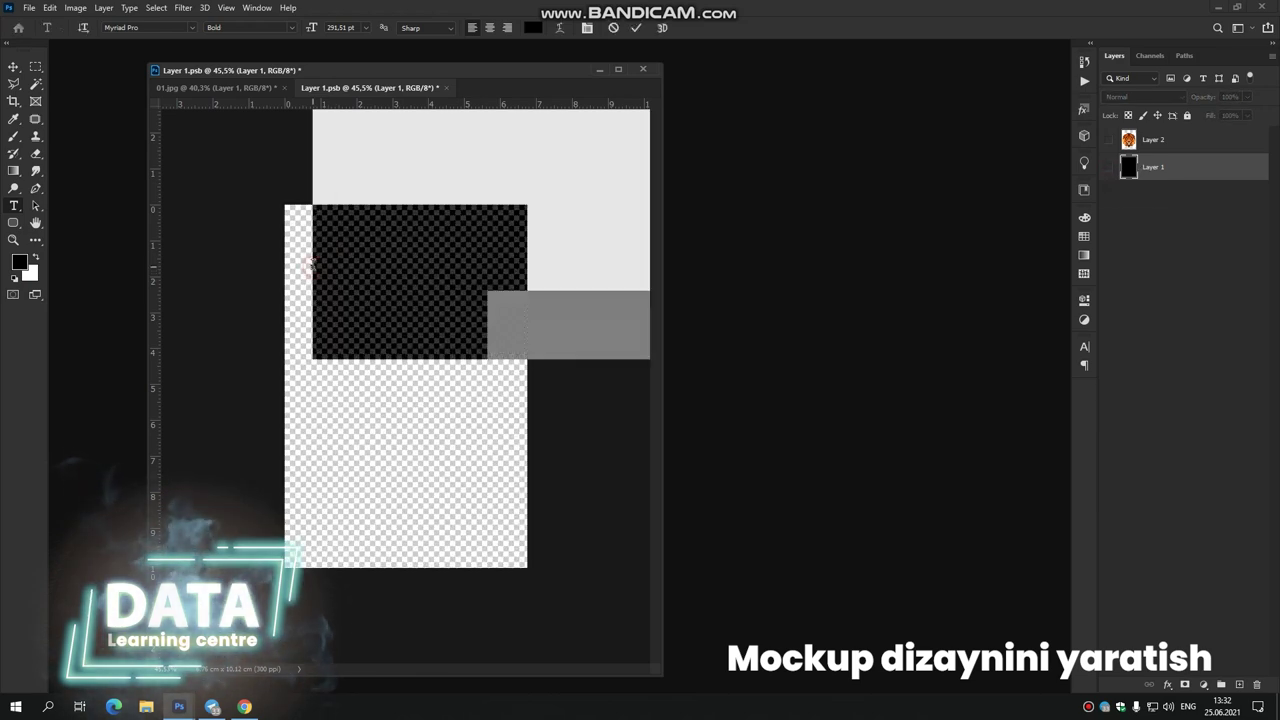
mouse_move(426, 391)
mouse_down()
mouse_move(400, 494)
mouse_move(413, 513)
mouse_up()
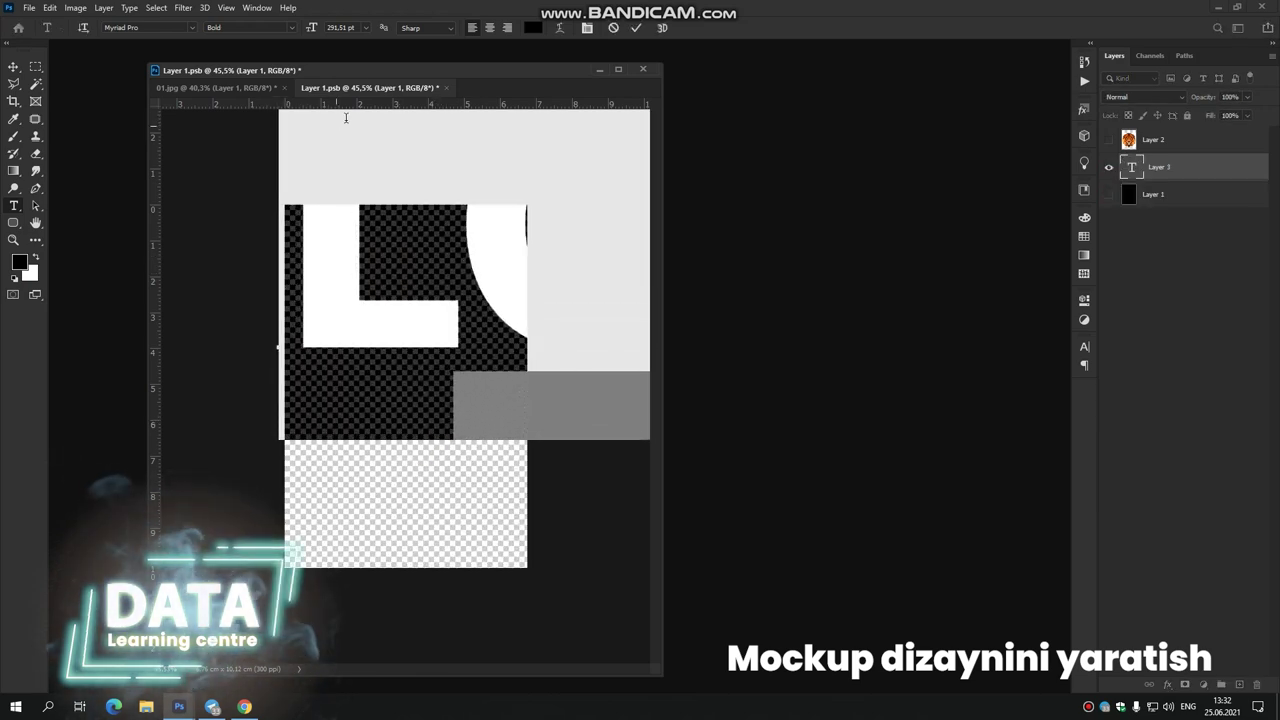
click(366, 28)
click(340, 196)
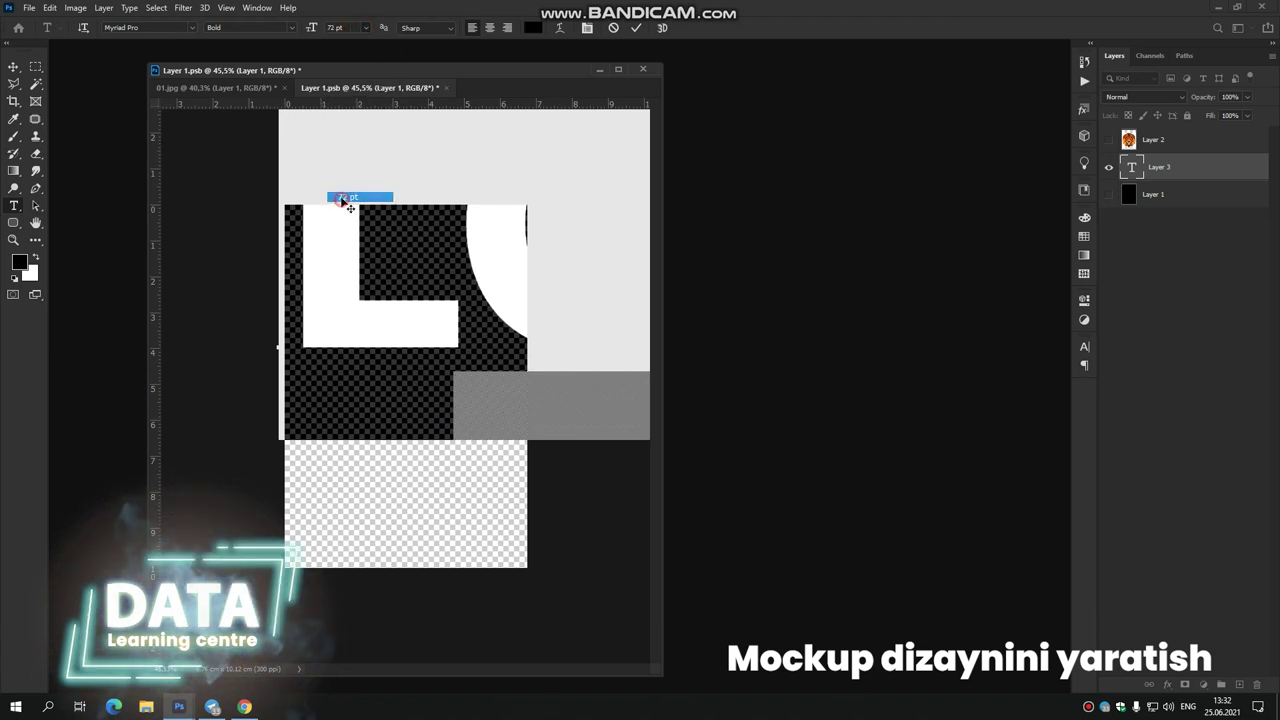
click(495, 310)
drag(495, 310, 974, 297)
key(BackSpace)
drag(363, 451, 443, 423)
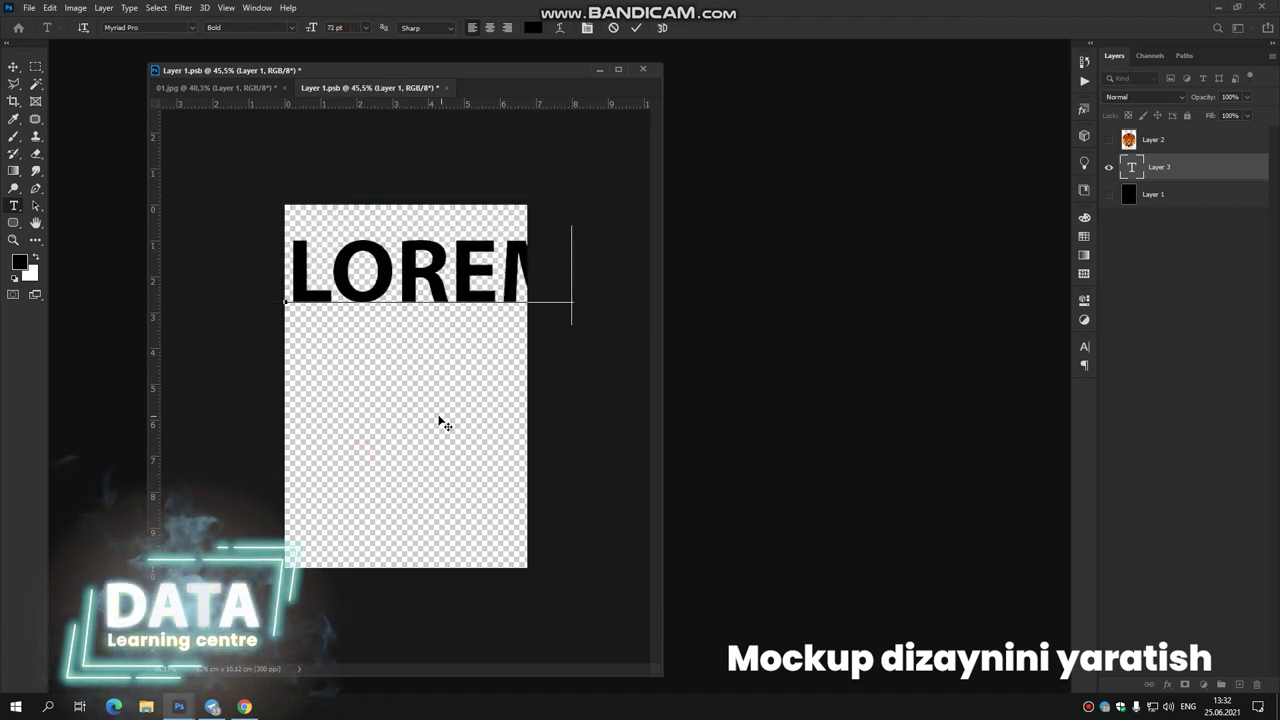
key(ctrl+Return)
right_click(503, 265)
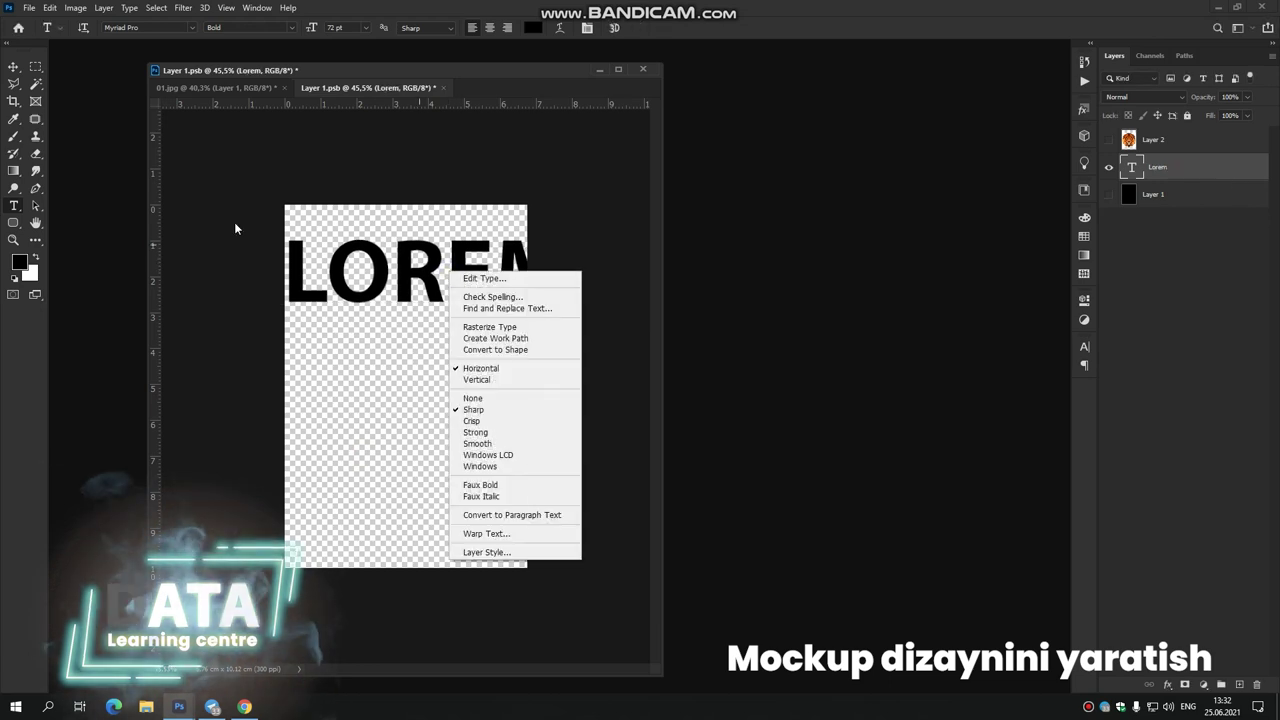
Scale the LOREM text down to about 88%.
key(Escape)
key(ctrl+t)
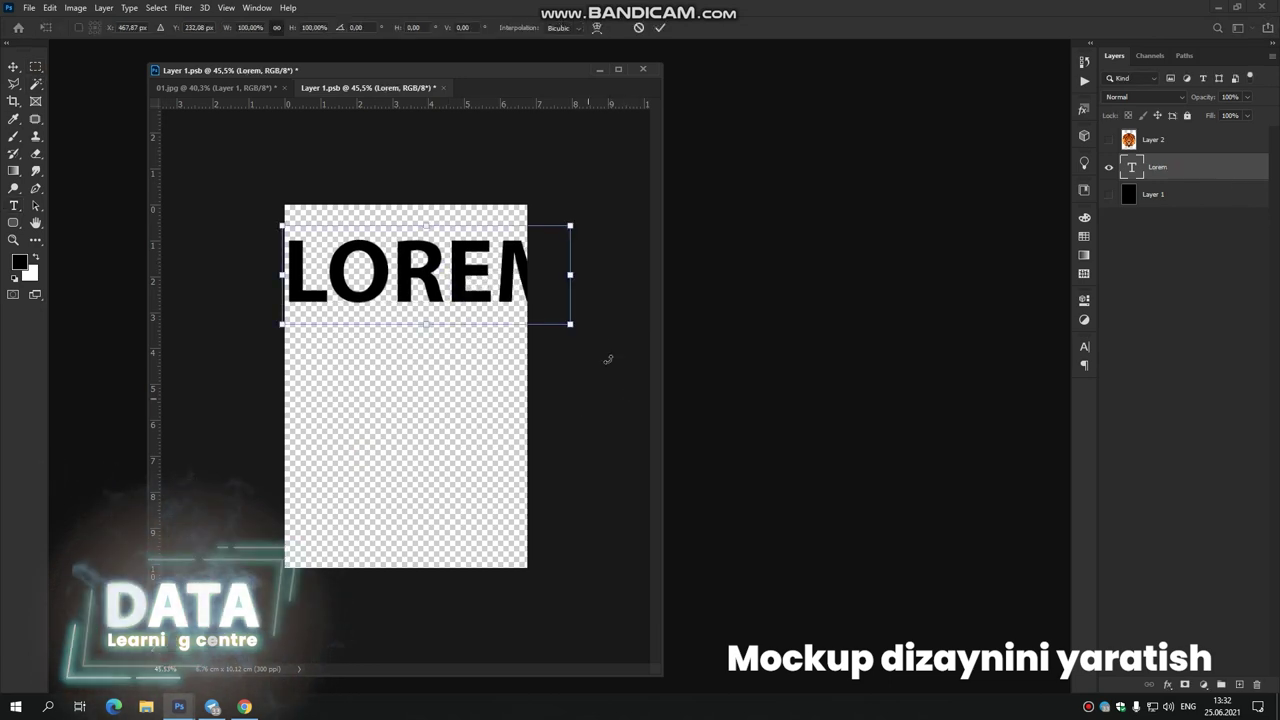
mouse_move(571, 318)
mouse_down()
mouse_move(521, 310)
mouse_move(440, 268)
mouse_move(446, 410)
mouse_move(468, 442)
mouse_move(474, 492)
mouse_up()
key(Return)
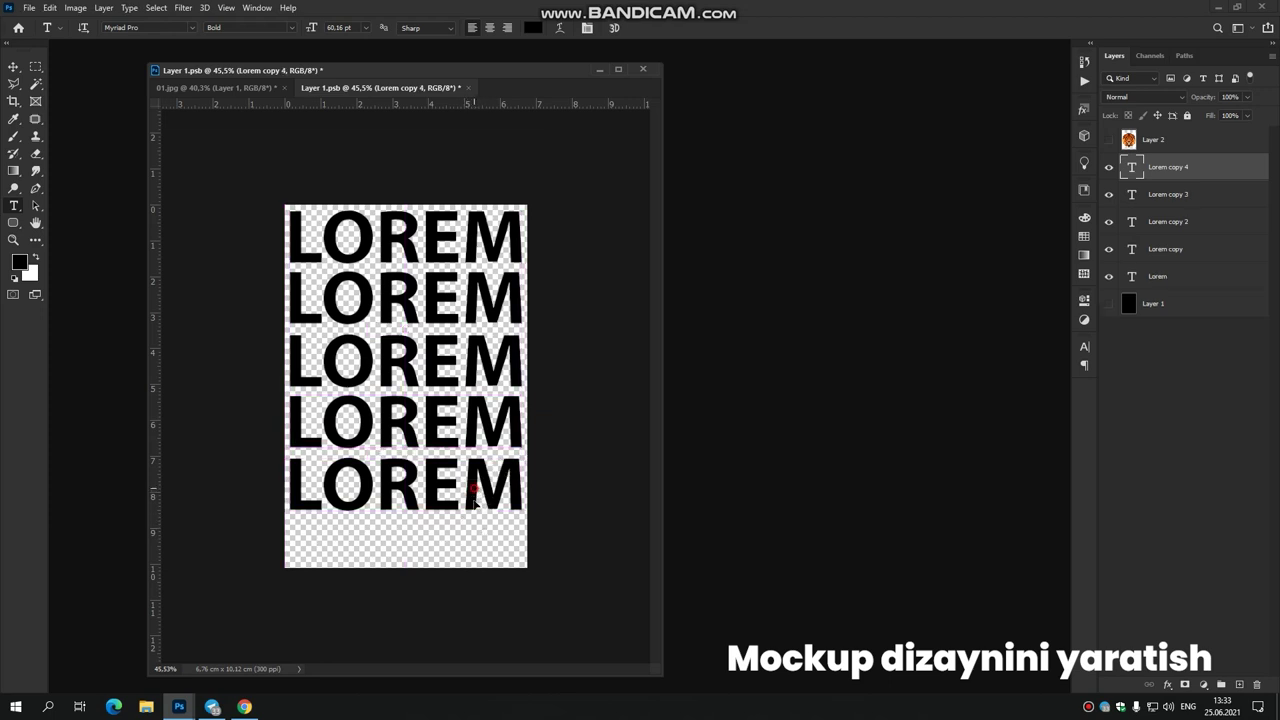
Add a sixth LOREM row, then squash all six rows to fit the canvas height.
drag(473, 503, 473, 565)
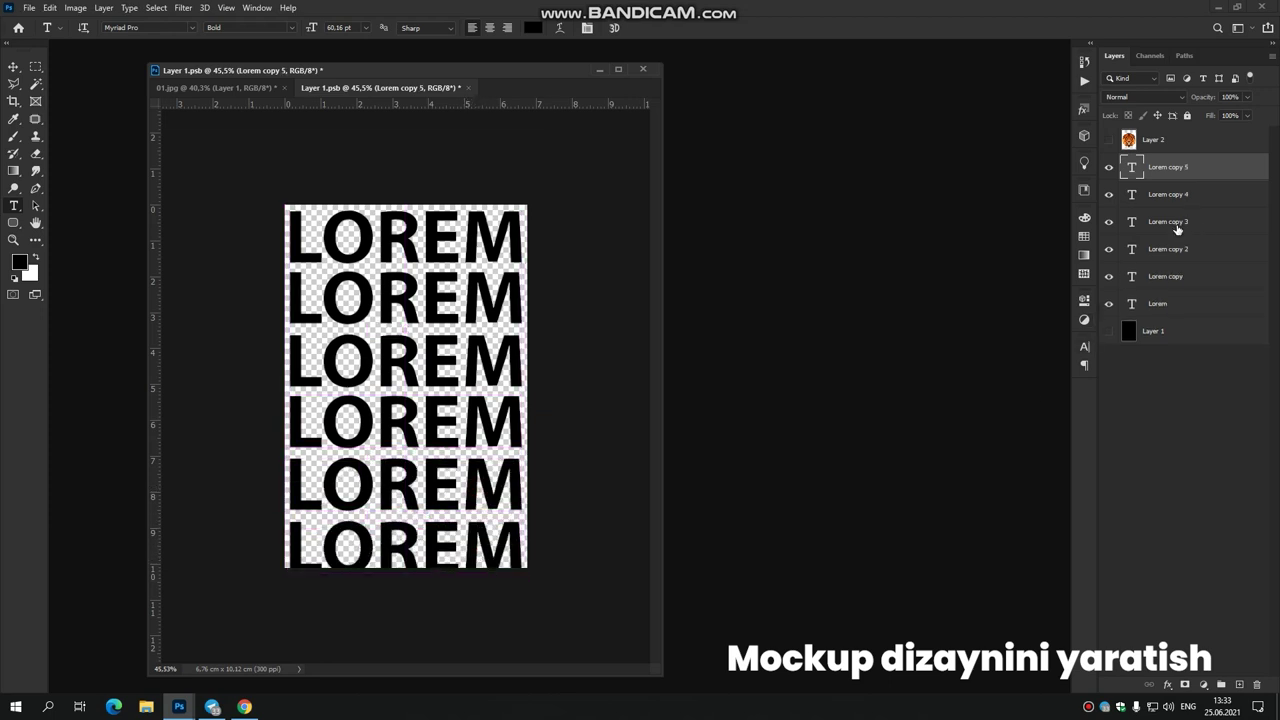
shift+click(1174, 303)
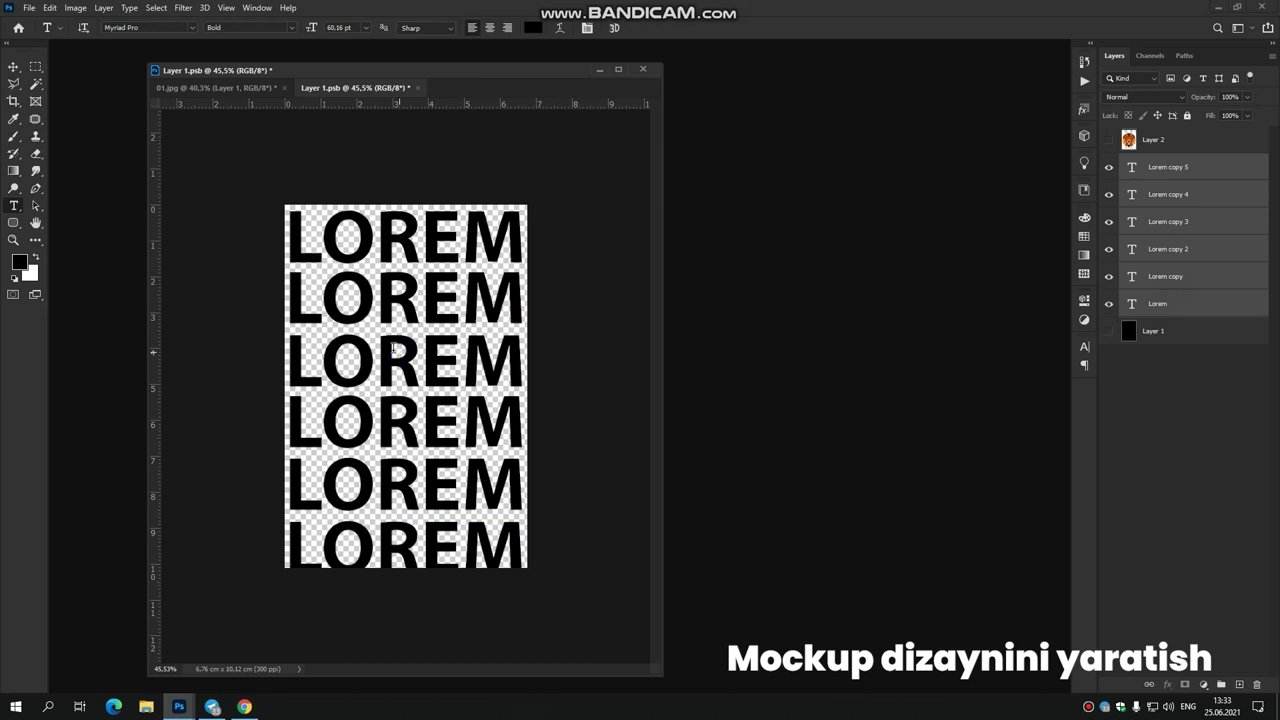
key(ctrl+t)
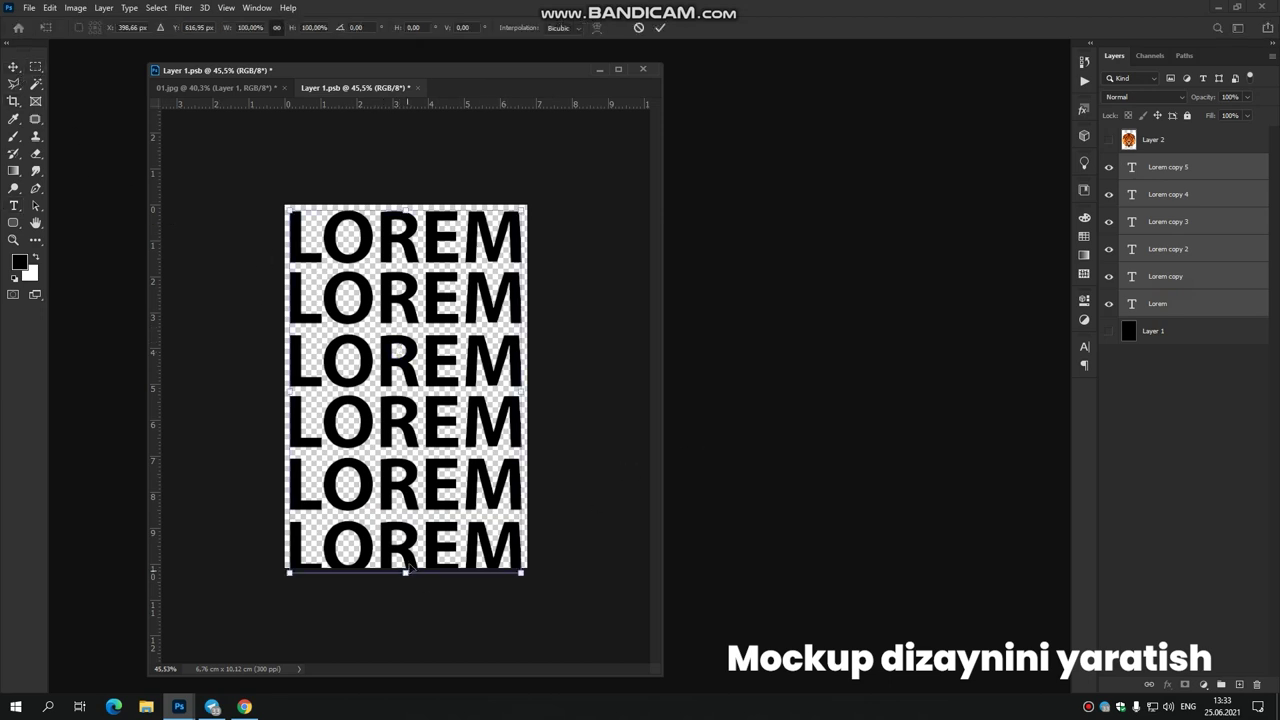
drag(405, 573, 411, 566)
key(Return)
key(t)
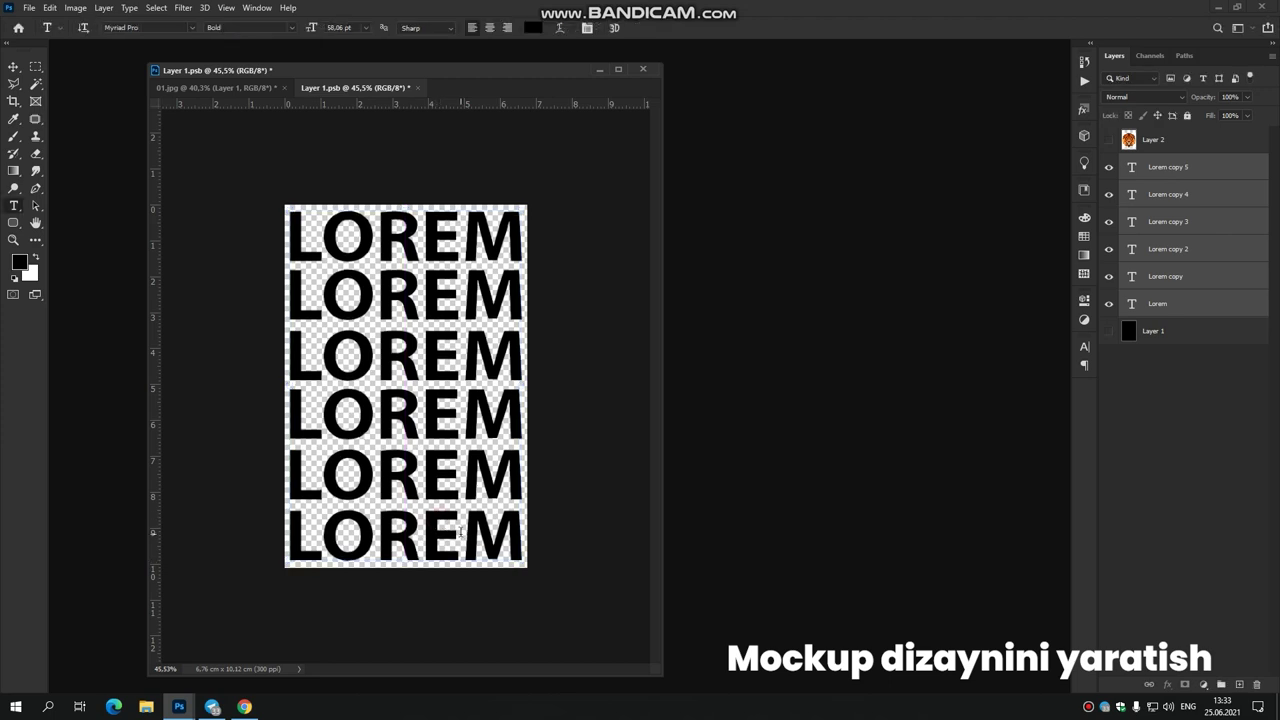
click(417, 89)
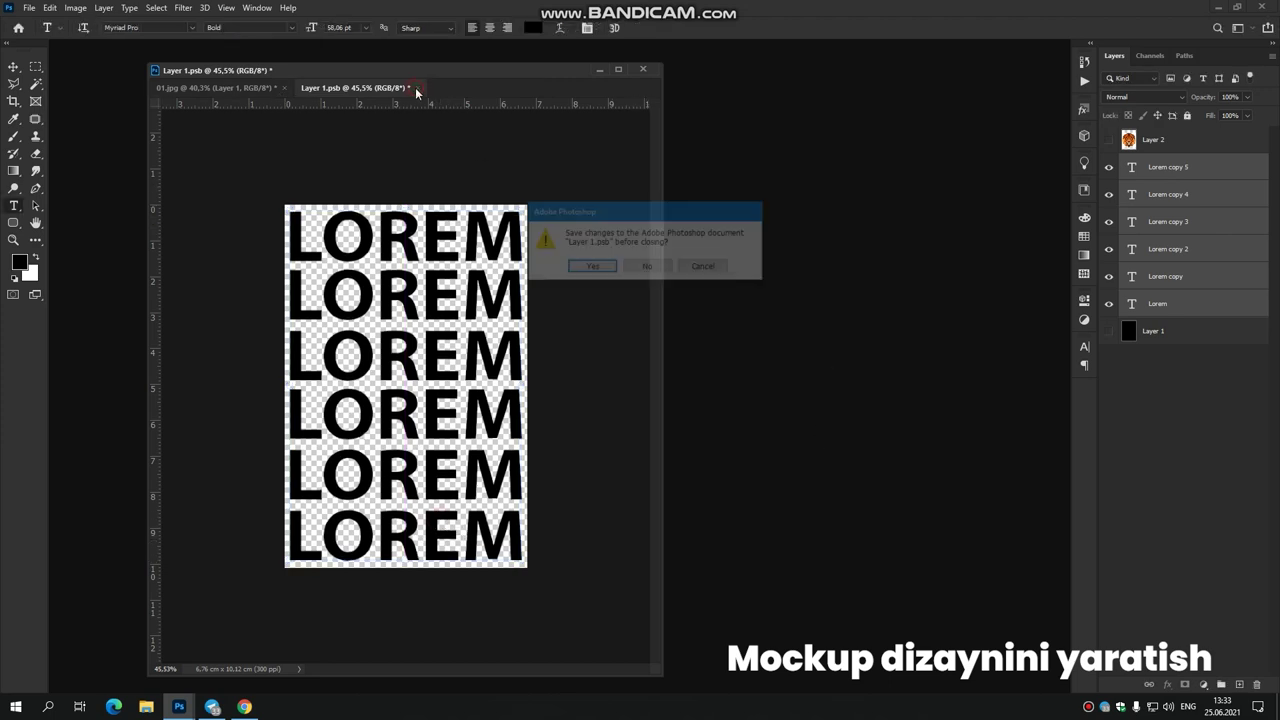
Save the smart object changes and view the LOREM print on both sweatshirts.
click(608, 268)
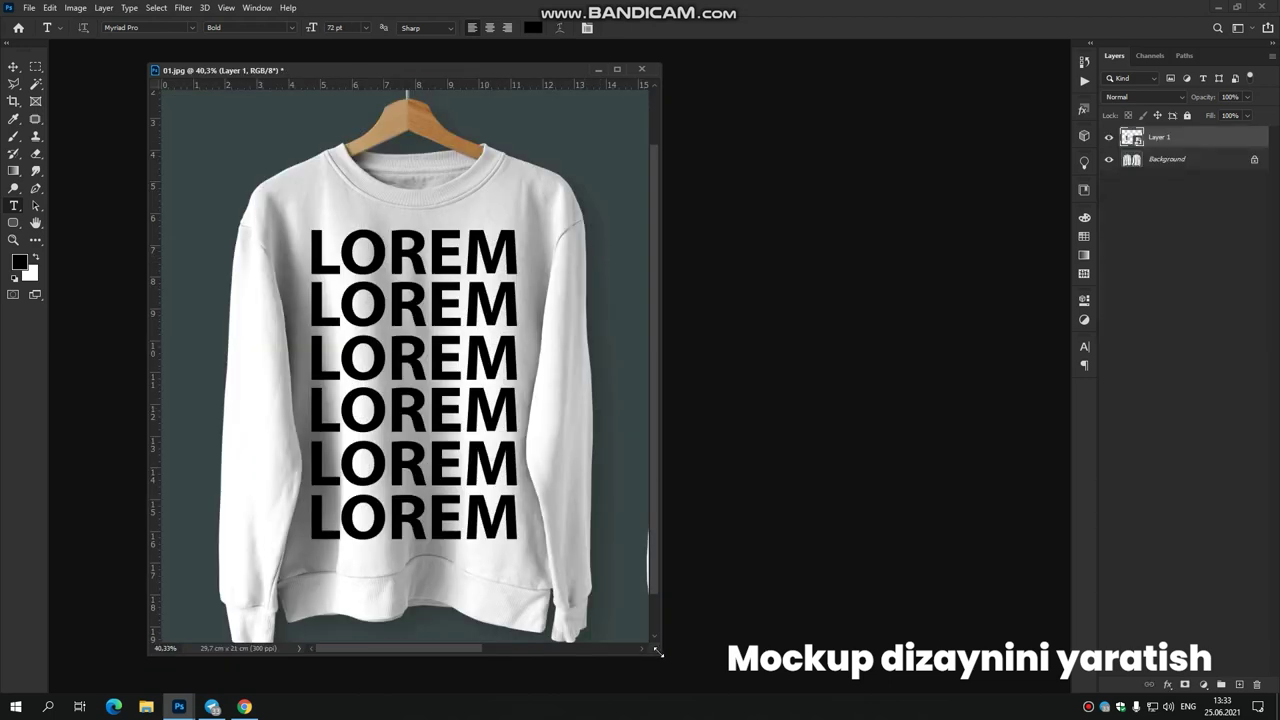
drag(657, 651, 873, 662)
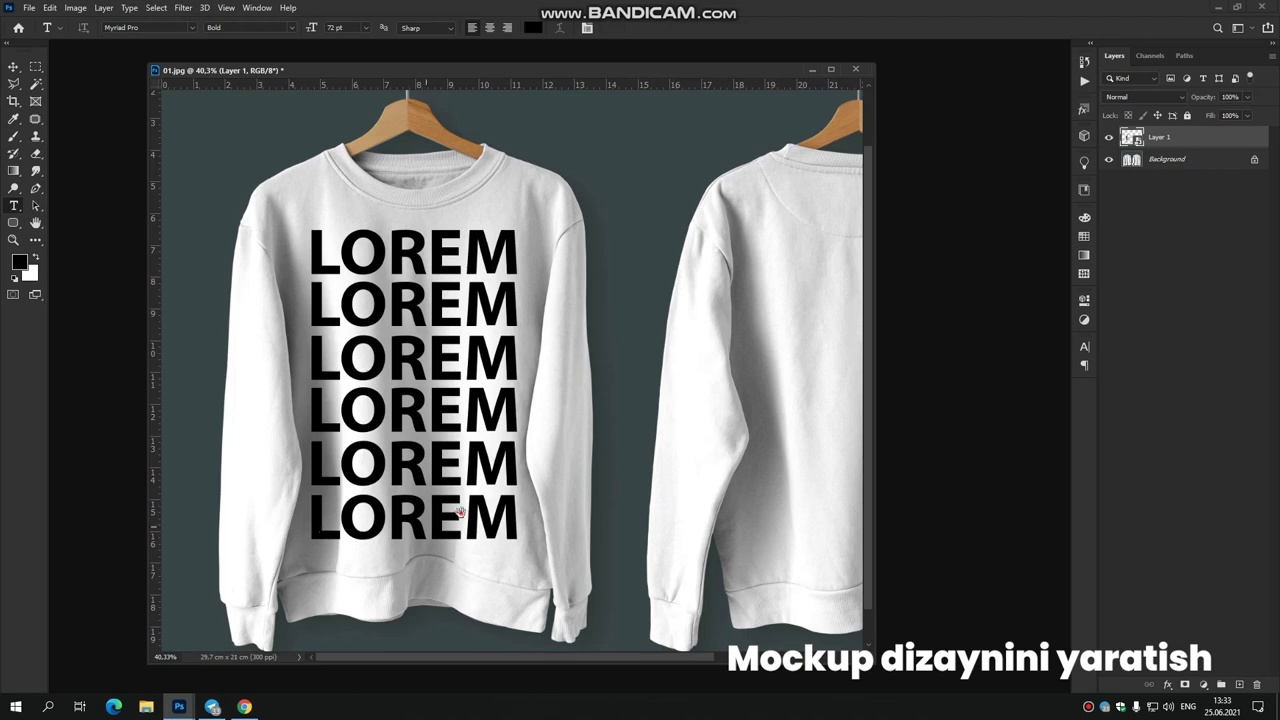
scroll(452, 516, down, 1)
scroll(310, 502, up, 5)
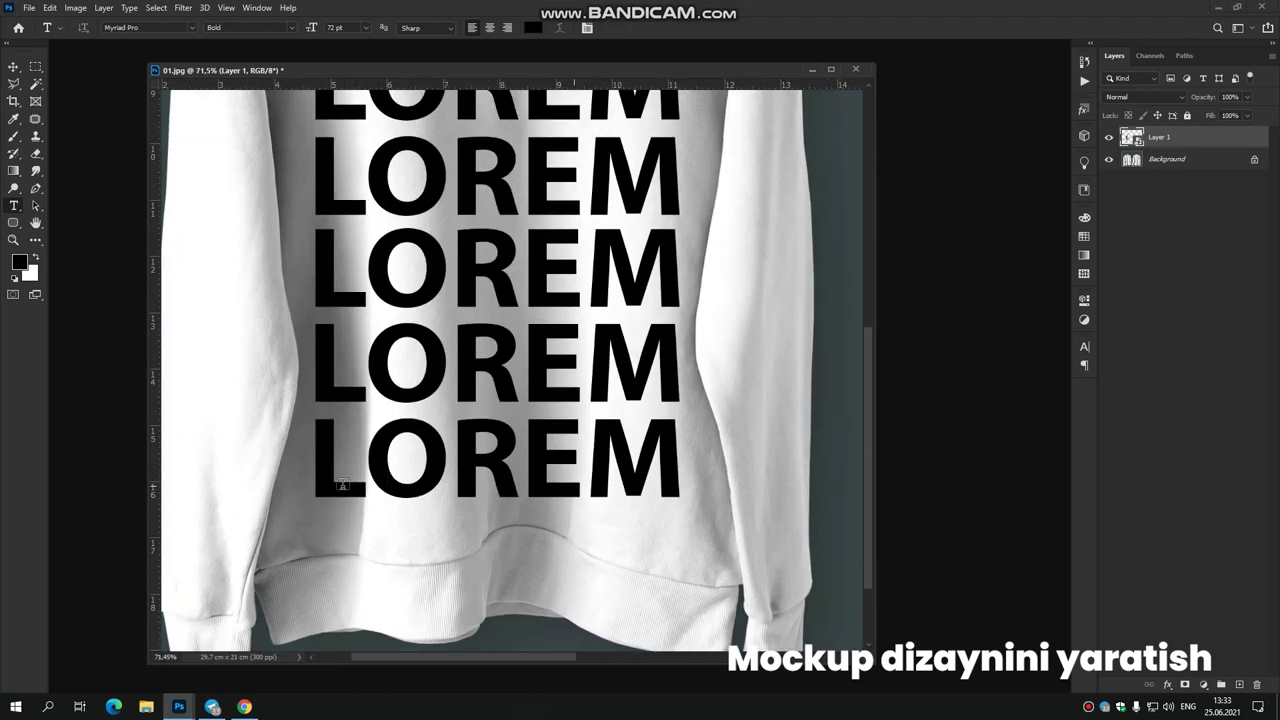
scroll(407, 481, down, 3)
scroll(419, 472, down, 2)
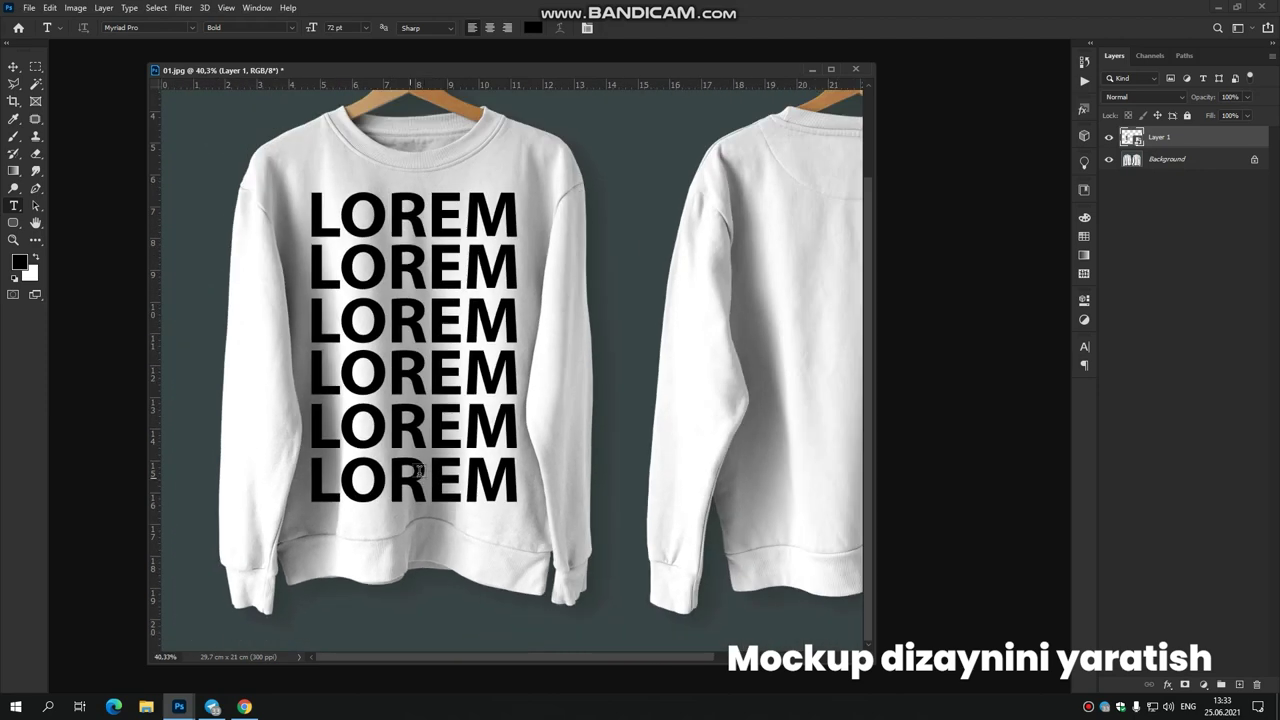
click(36, 68)
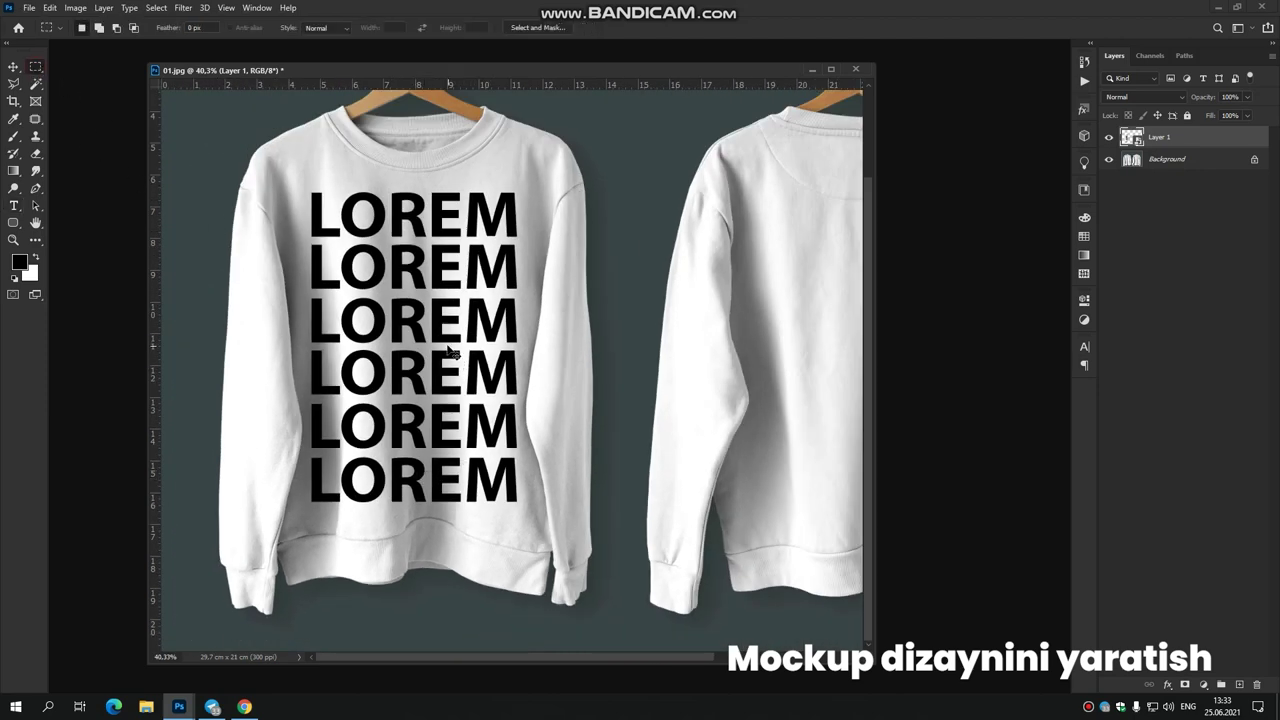
Put the LOREM layer into Warp mode and add a vertical split.
key(ctrl+t)
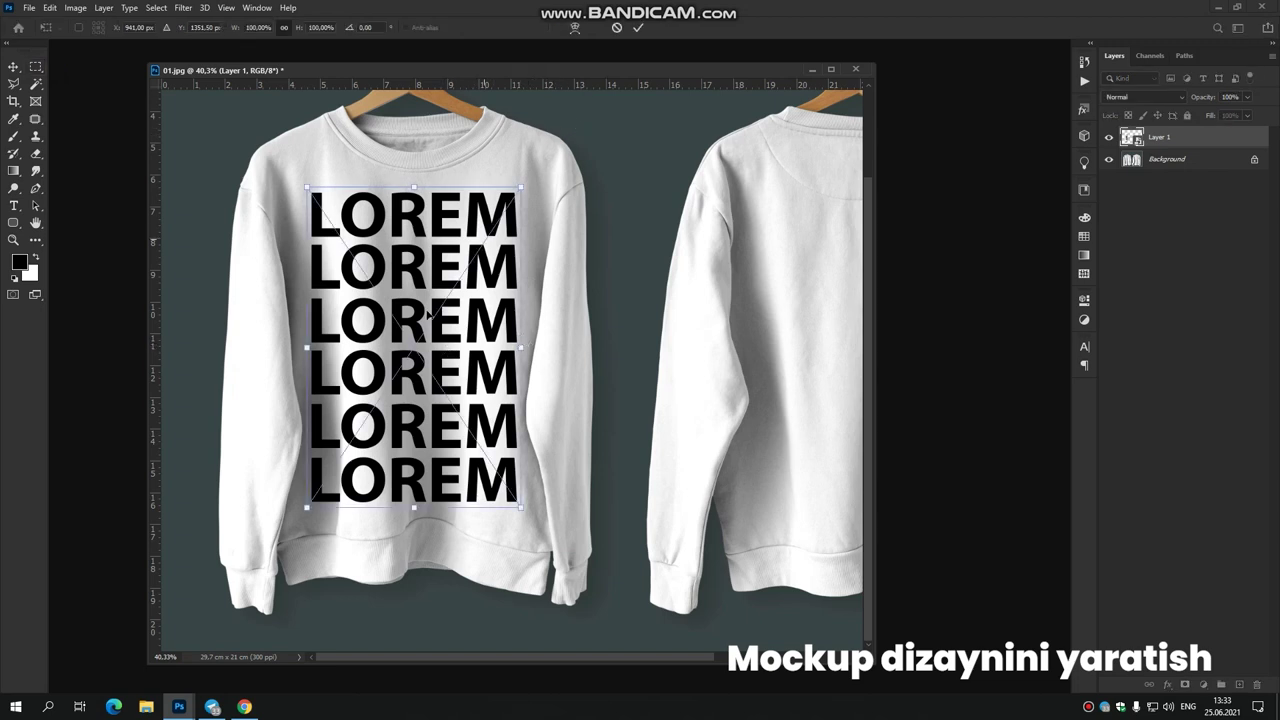
right_click(410, 312)
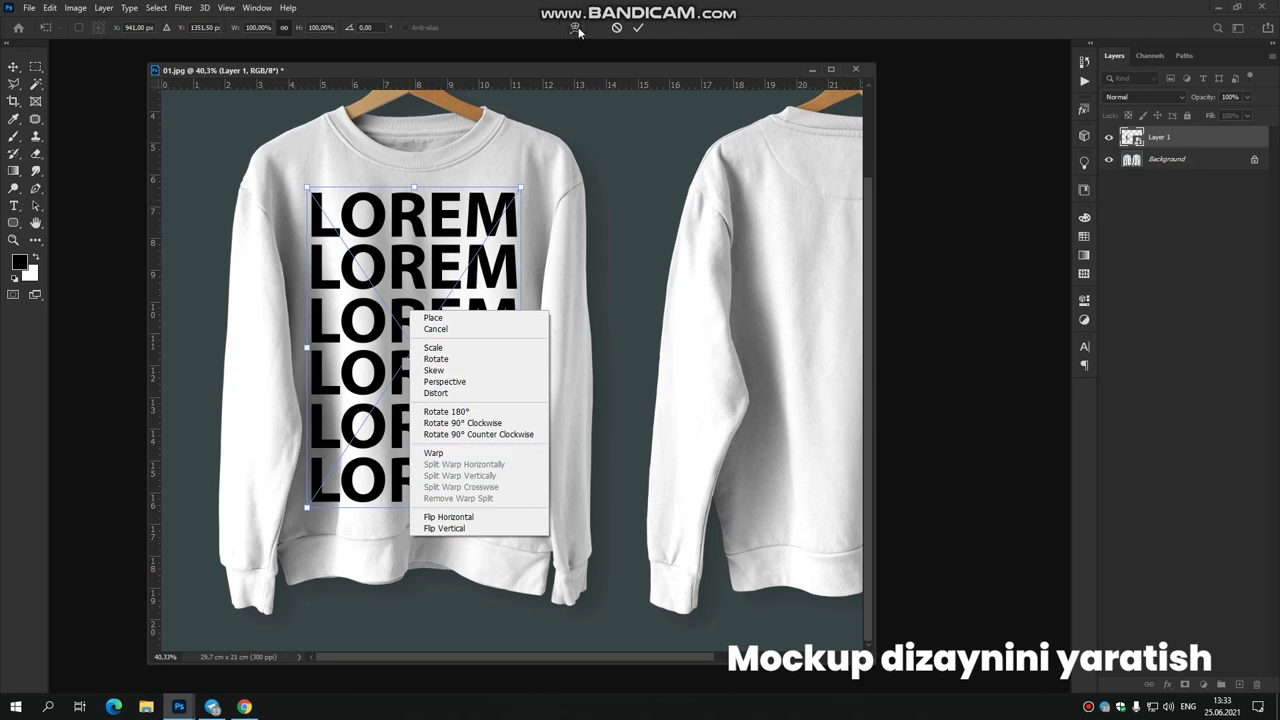
click(462, 455)
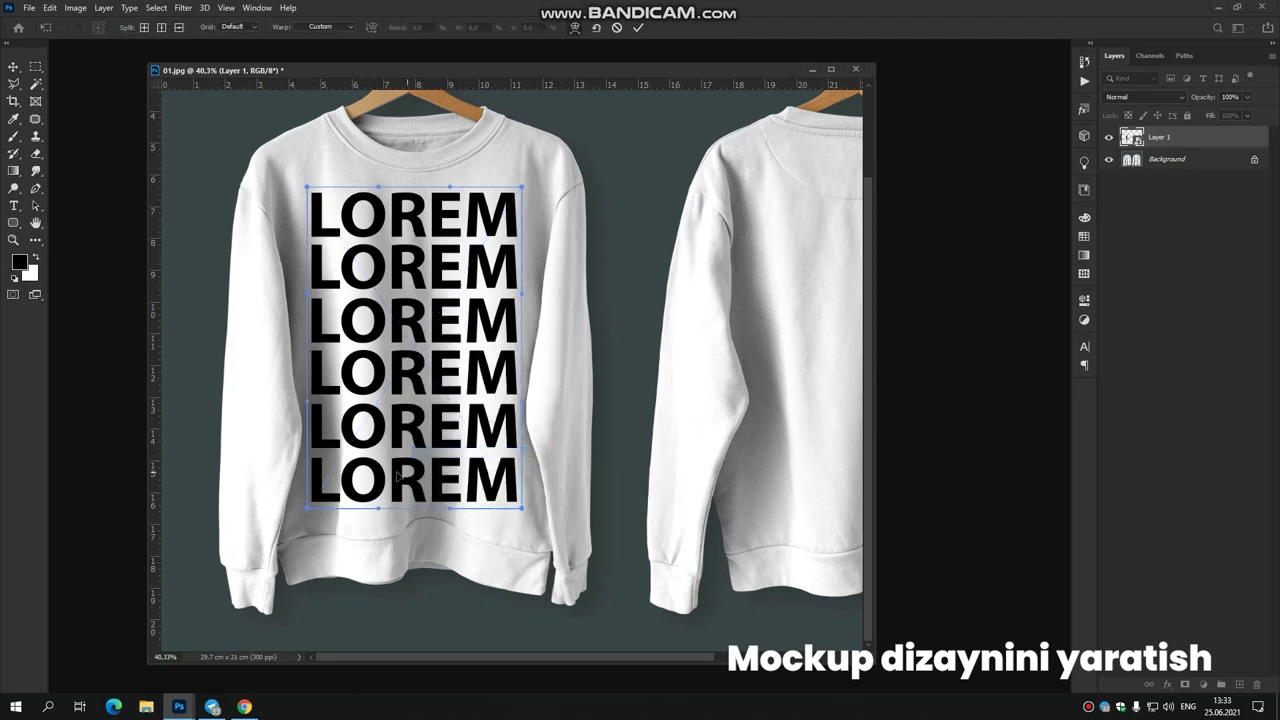
scroll(370, 512, up, 1)
scroll(330, 514, up, 2)
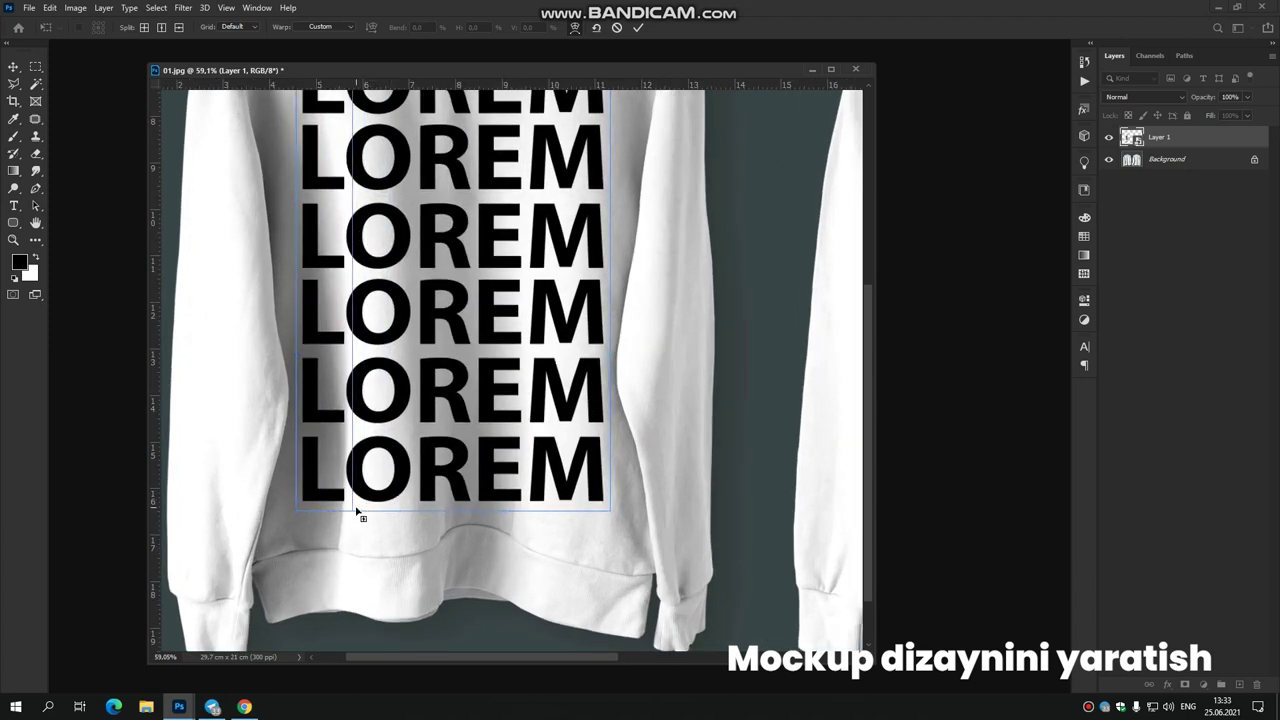
click(348, 511)
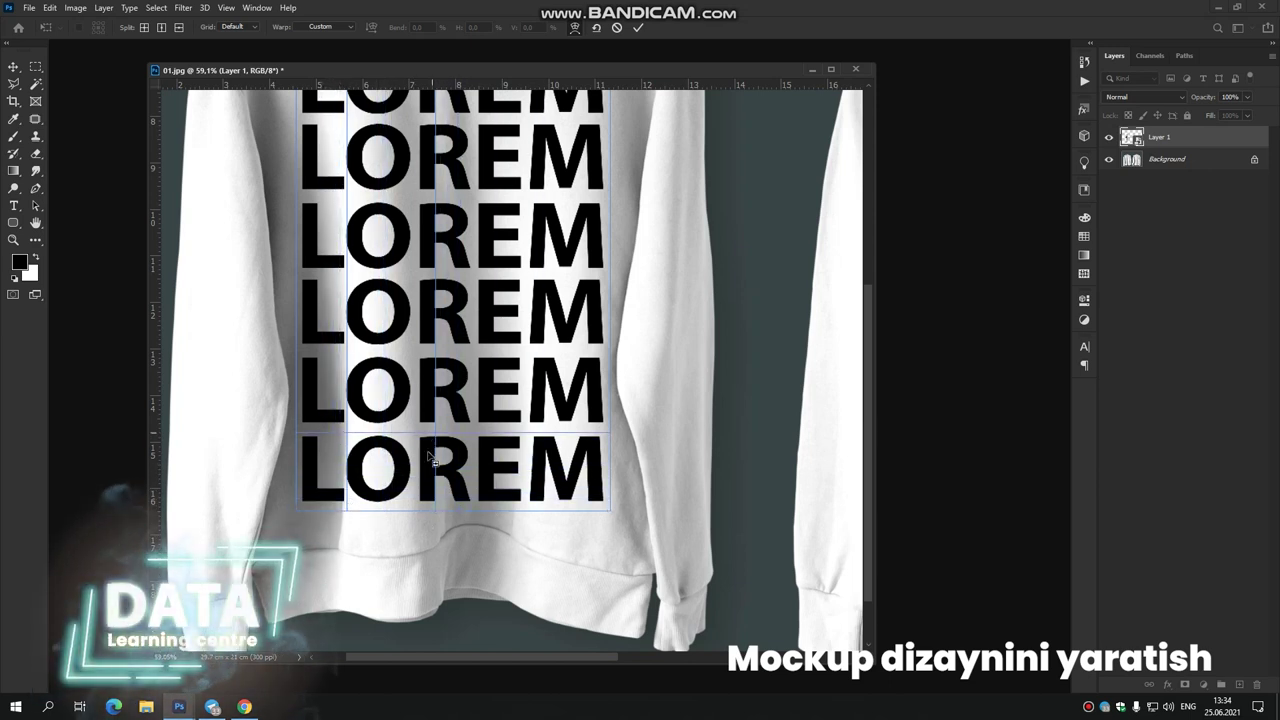
Add a second split, bend the bottom mesh points along the folds, and commit the warp.
click(519, 512)
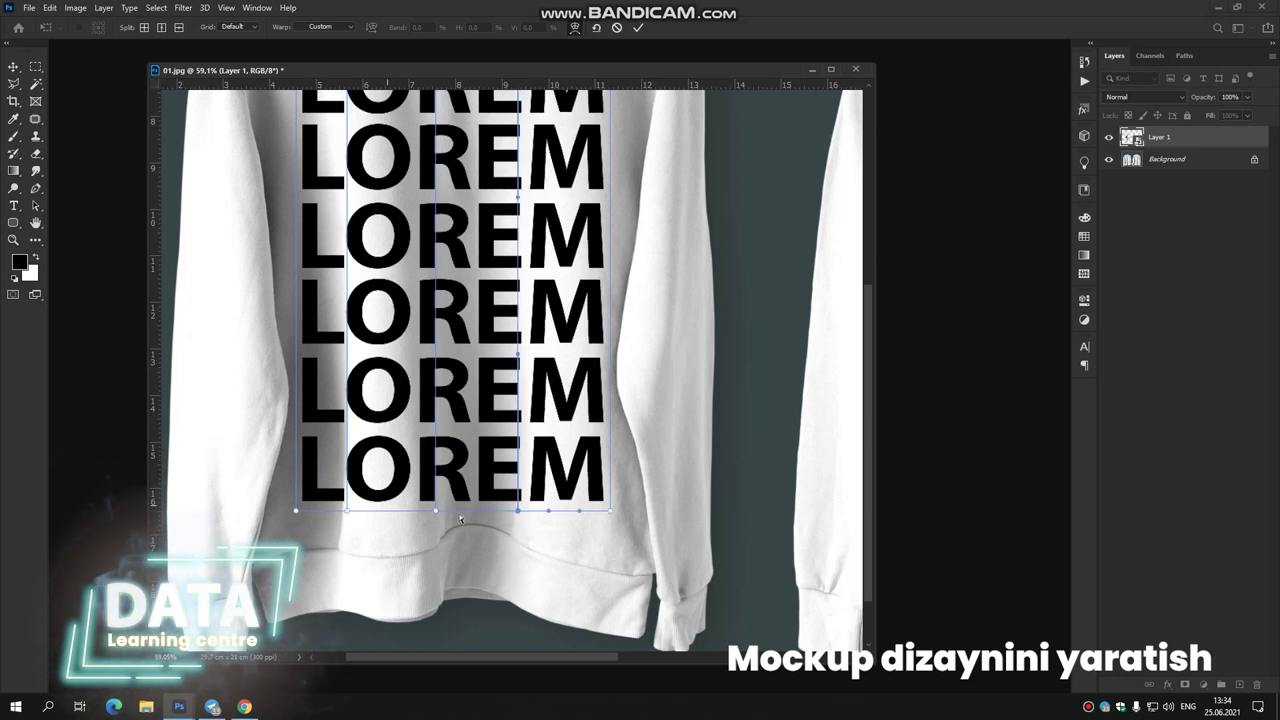
drag(375, 497, 372, 483)
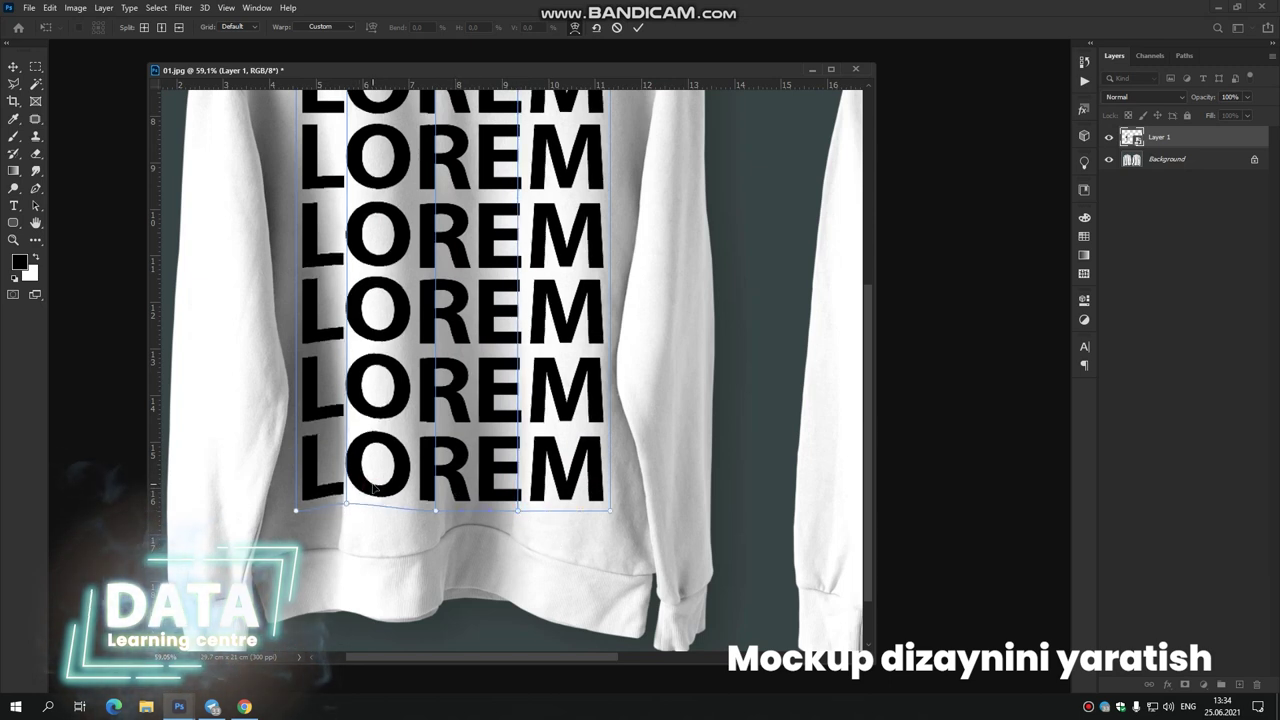
drag(518, 510, 516, 512)
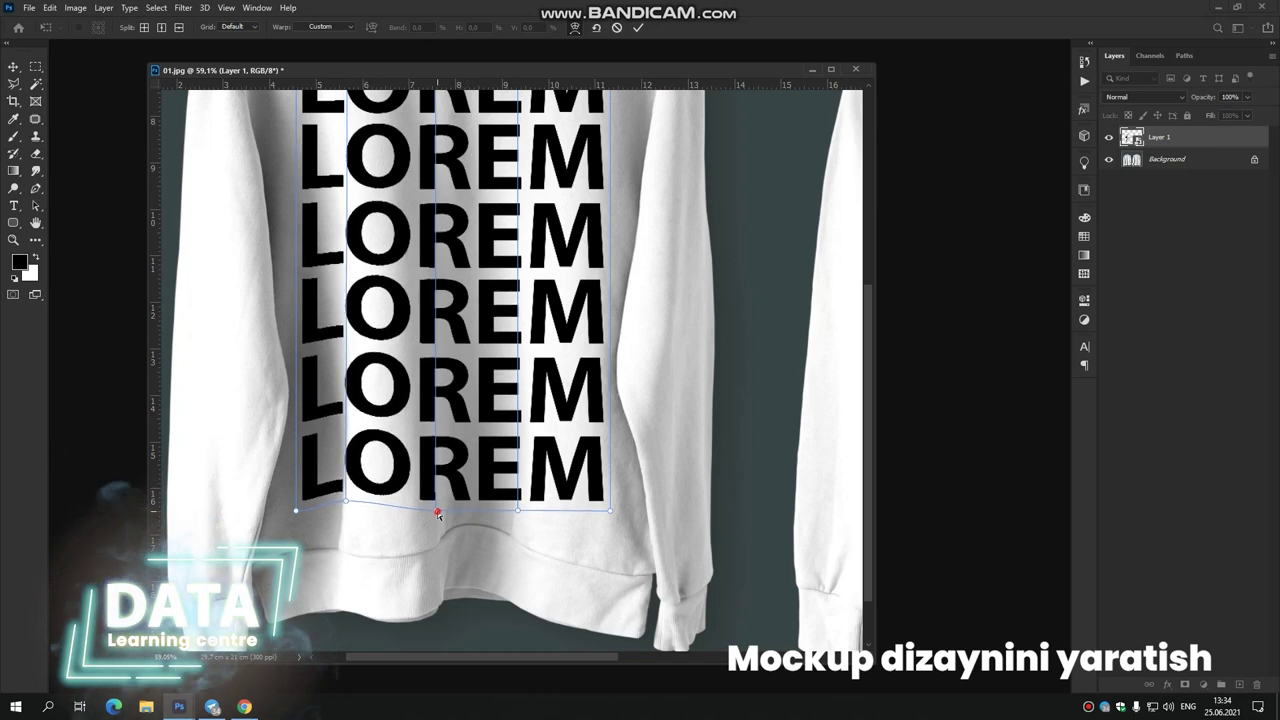
scroll(516, 512, up, 3)
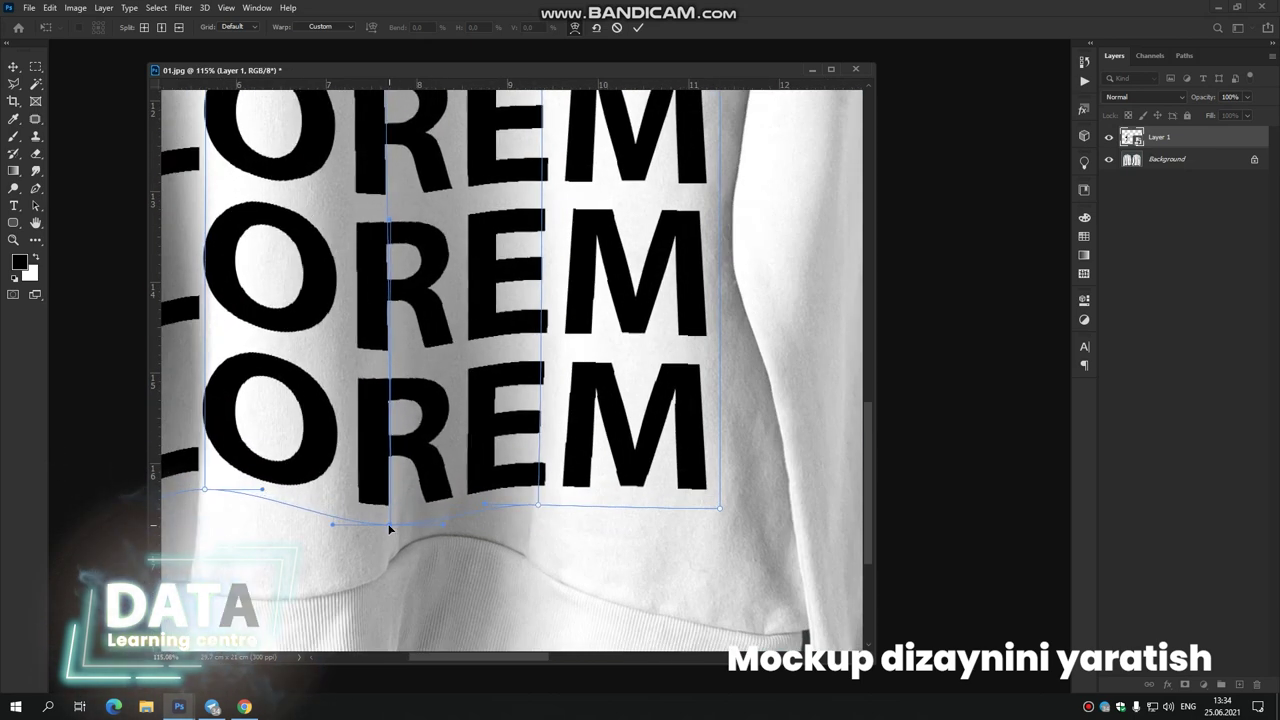
scroll(722, 512, down, 5)
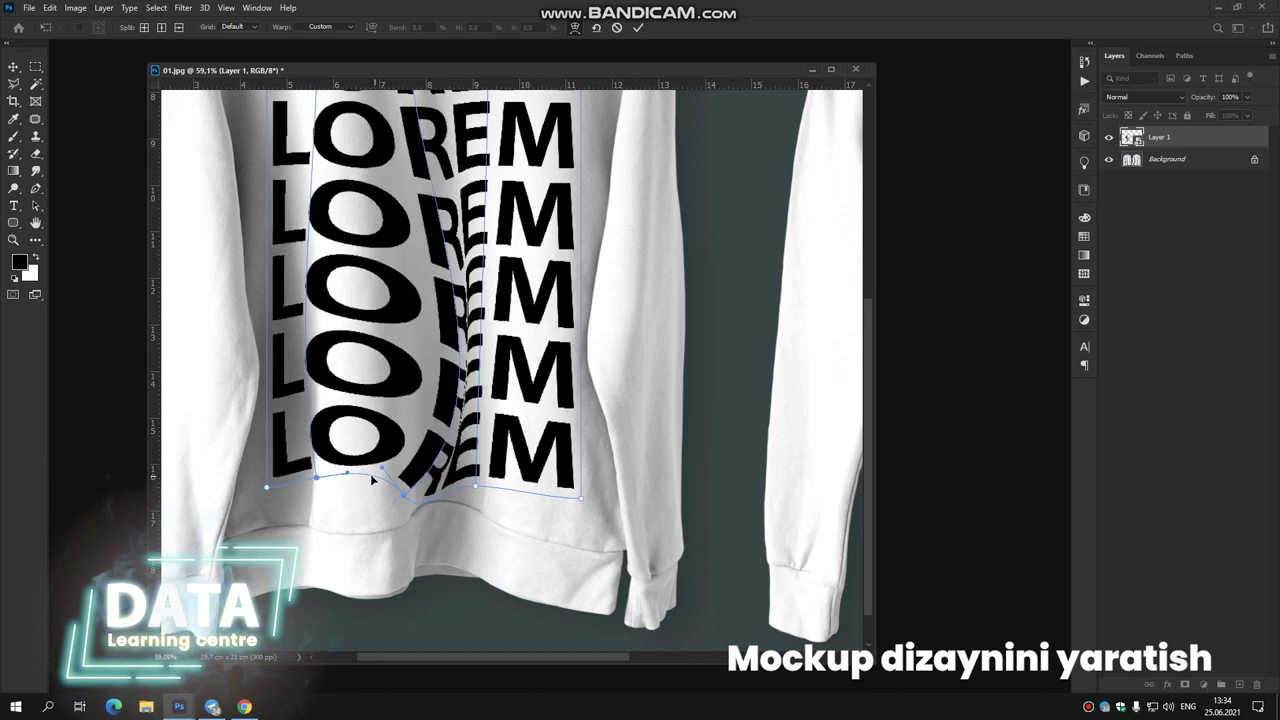
scroll(460, 355, up, 1)
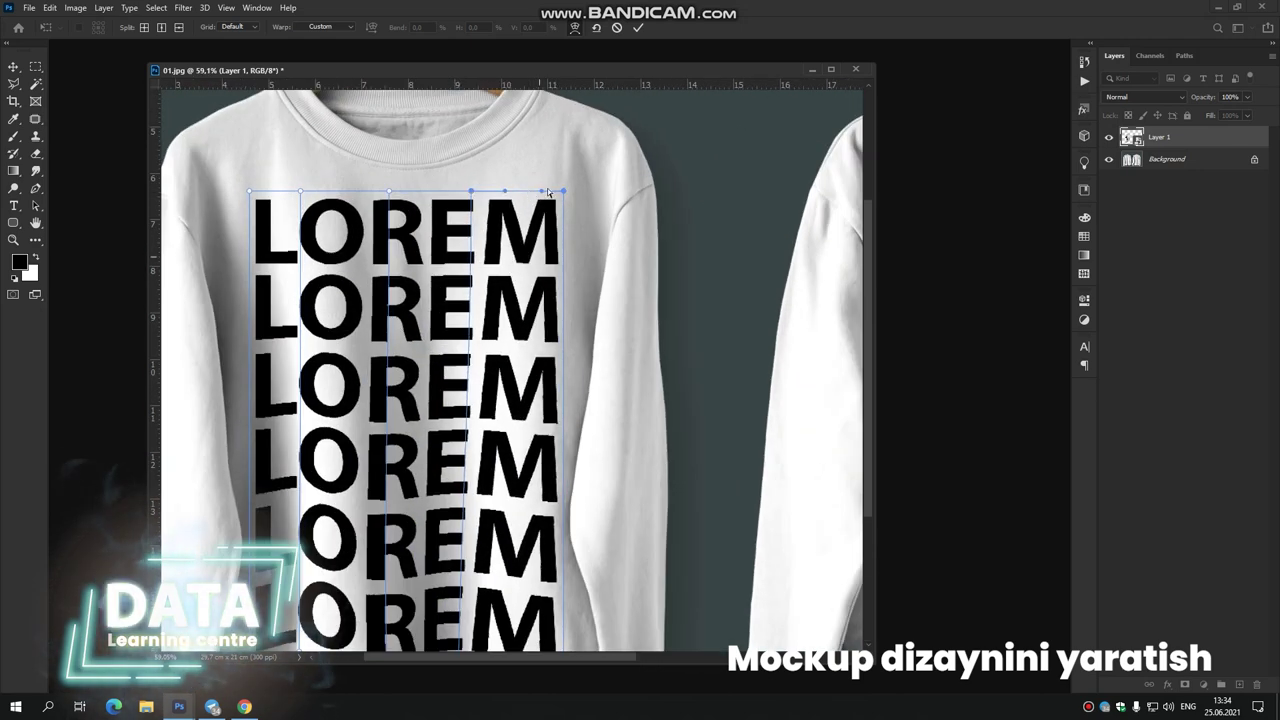
scroll(350, 400, down, 2)
scroll(395, 570, up, 3)
key(Return)
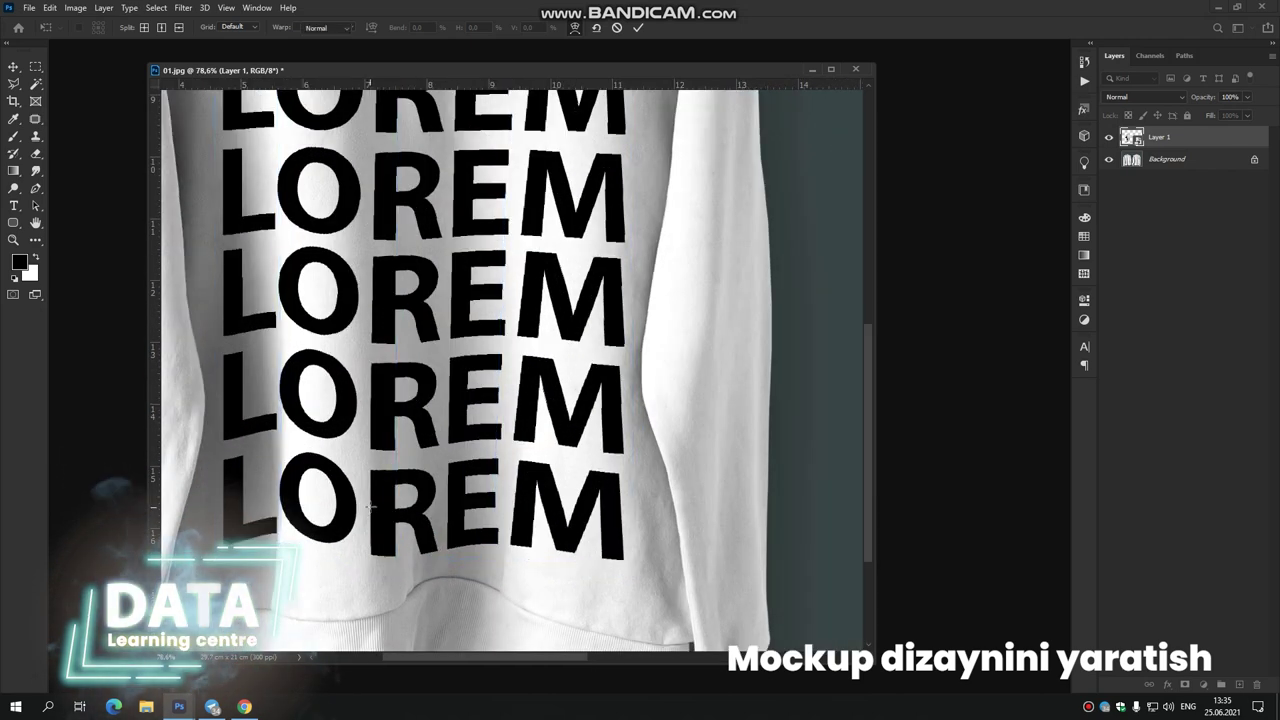
scroll(404, 477, down, 2)
scroll(390, 445, down, 1)
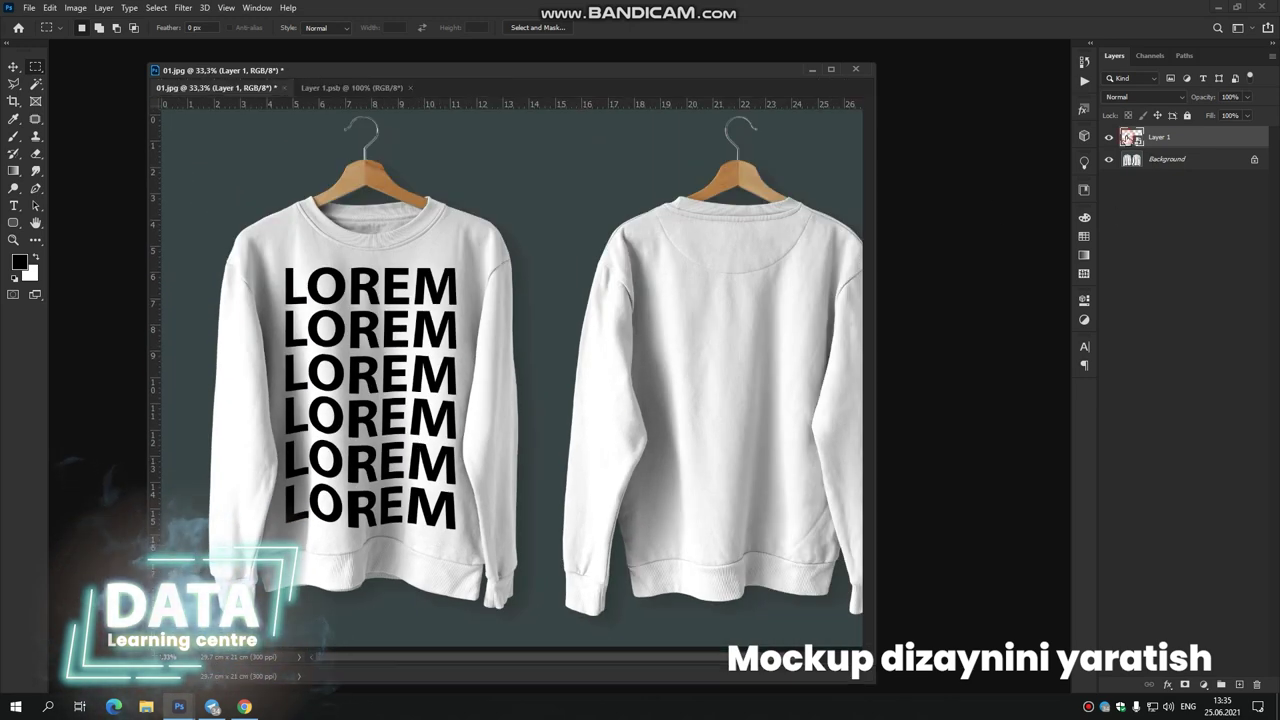
Show lion Layer 2 instead of the Lorem text in Layer 1.psb and save it.
double_click(1127, 138)
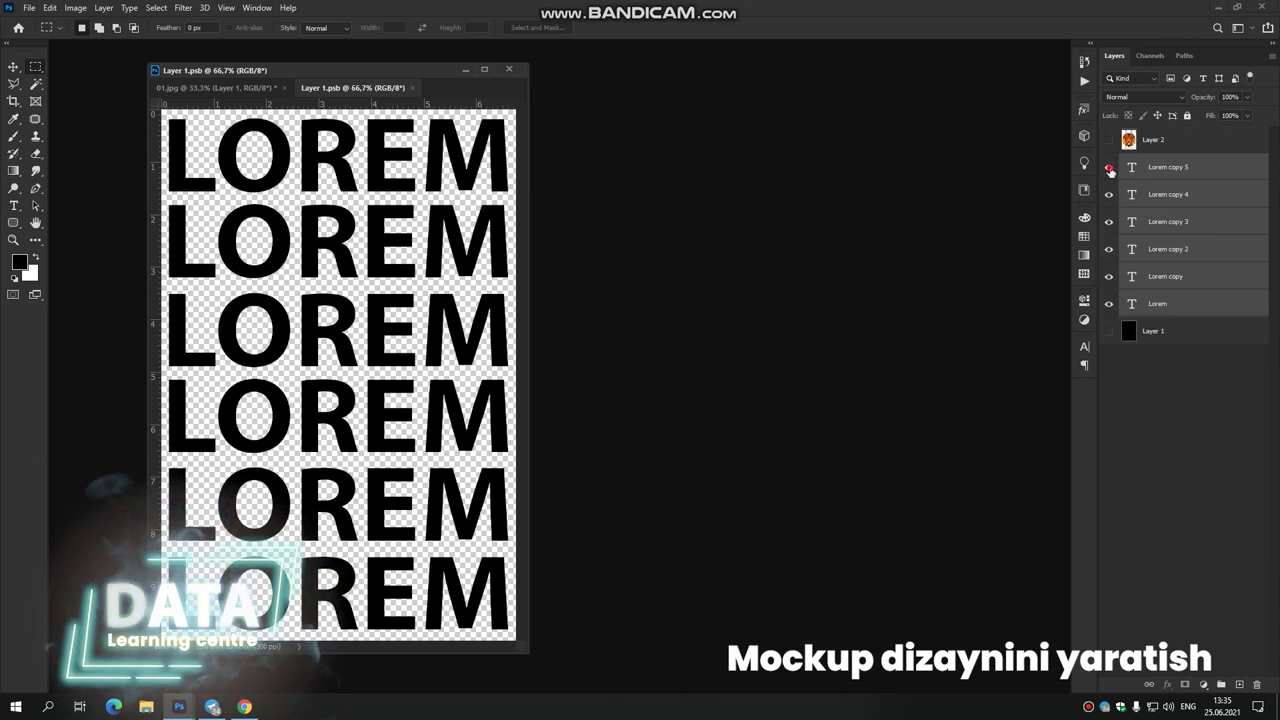
alt+click(1108, 139)
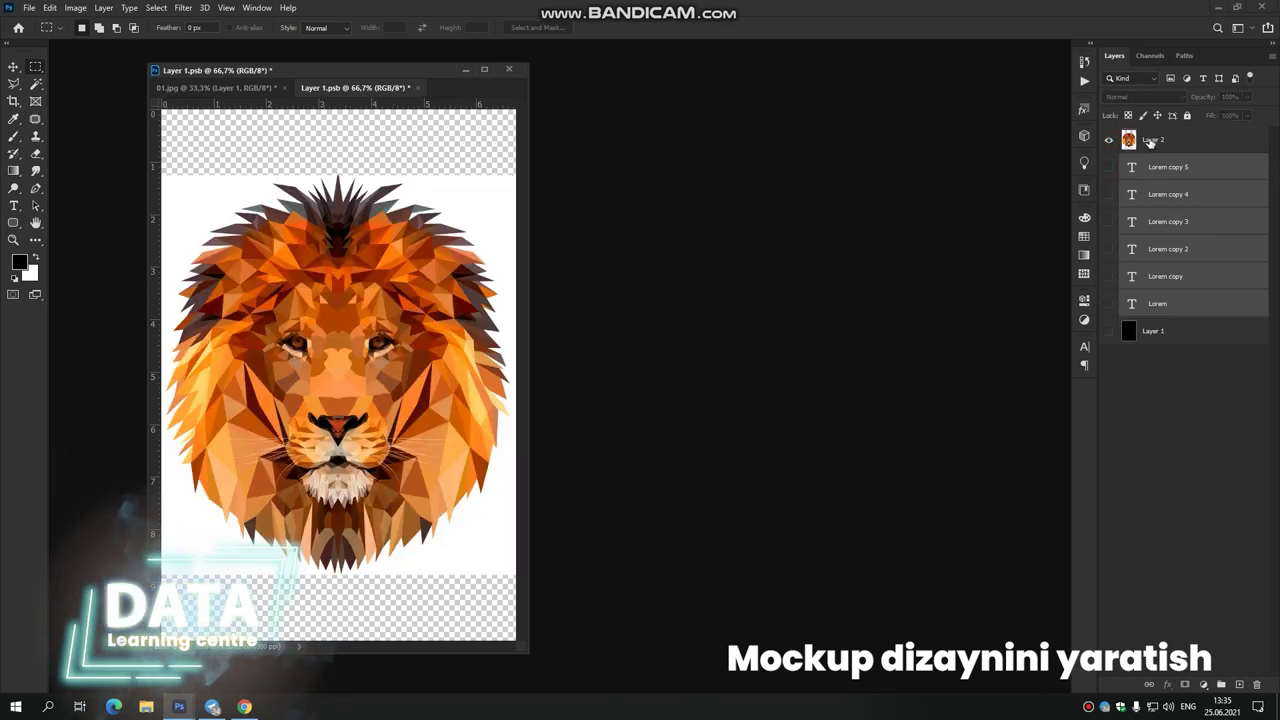
click(1150, 142)
click(440, 88)
click(580, 266)
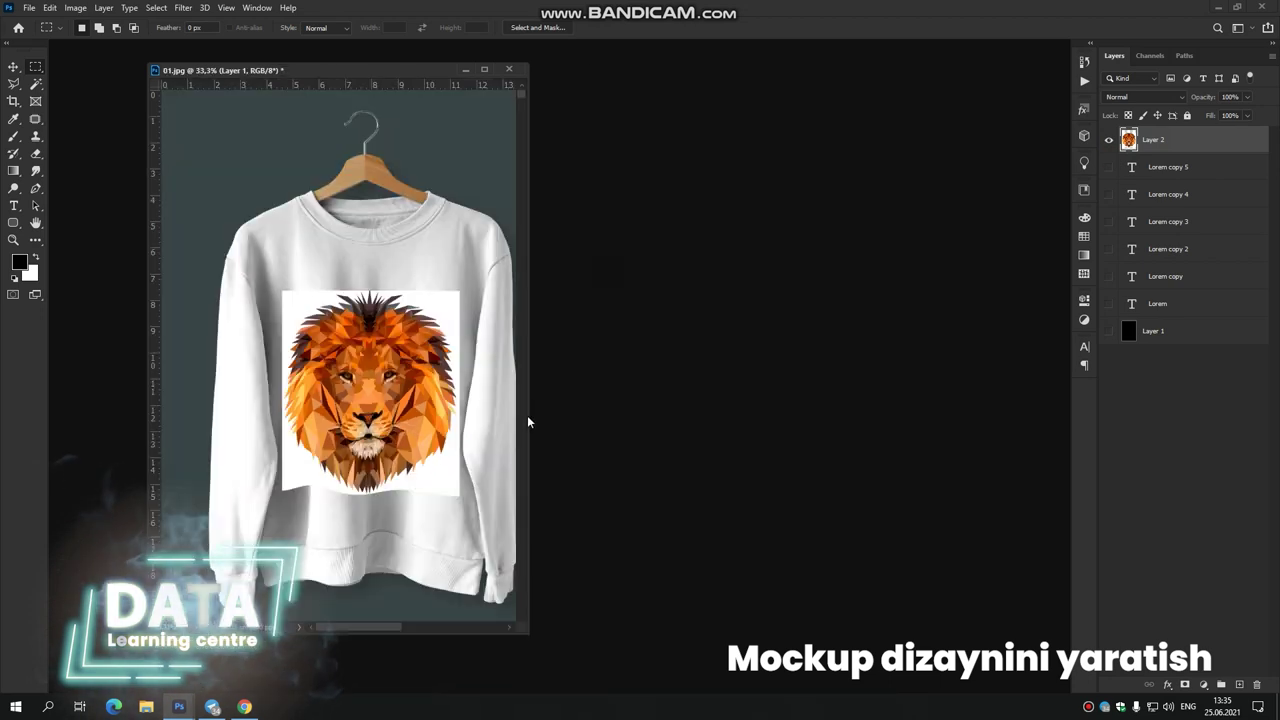
drag(529, 633, 782, 640)
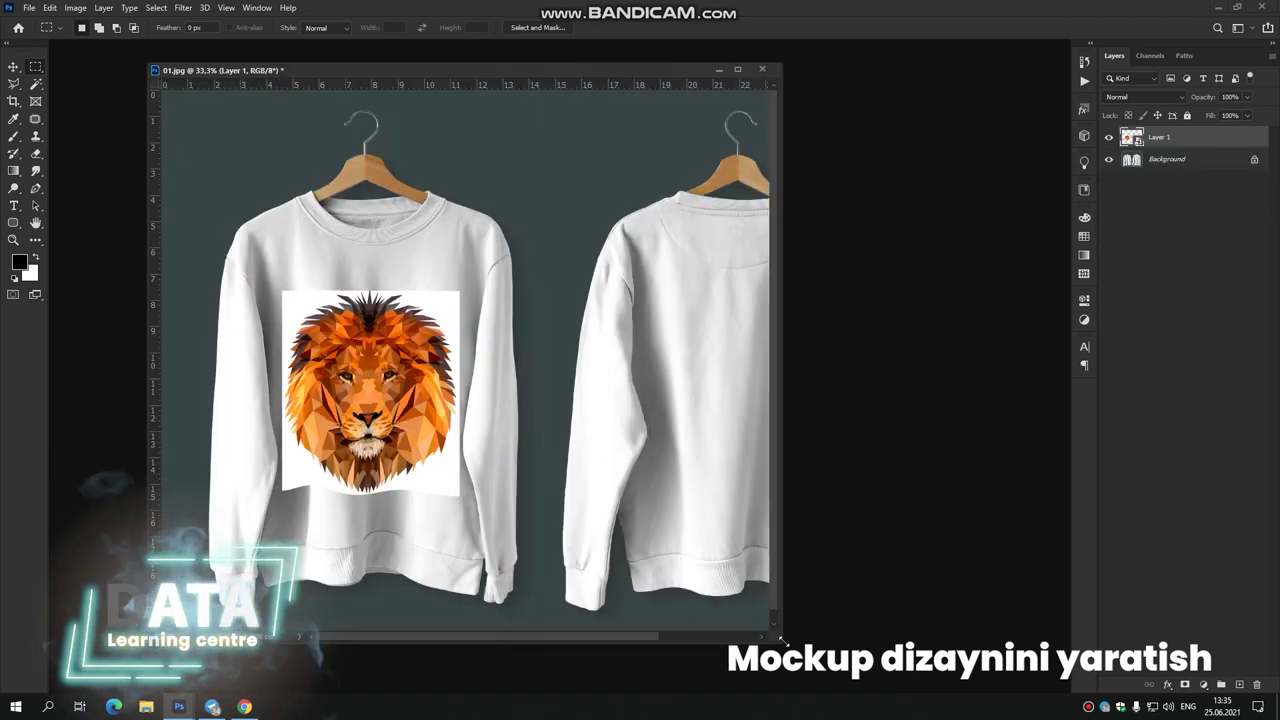
scroll(317, 477, up, 2)
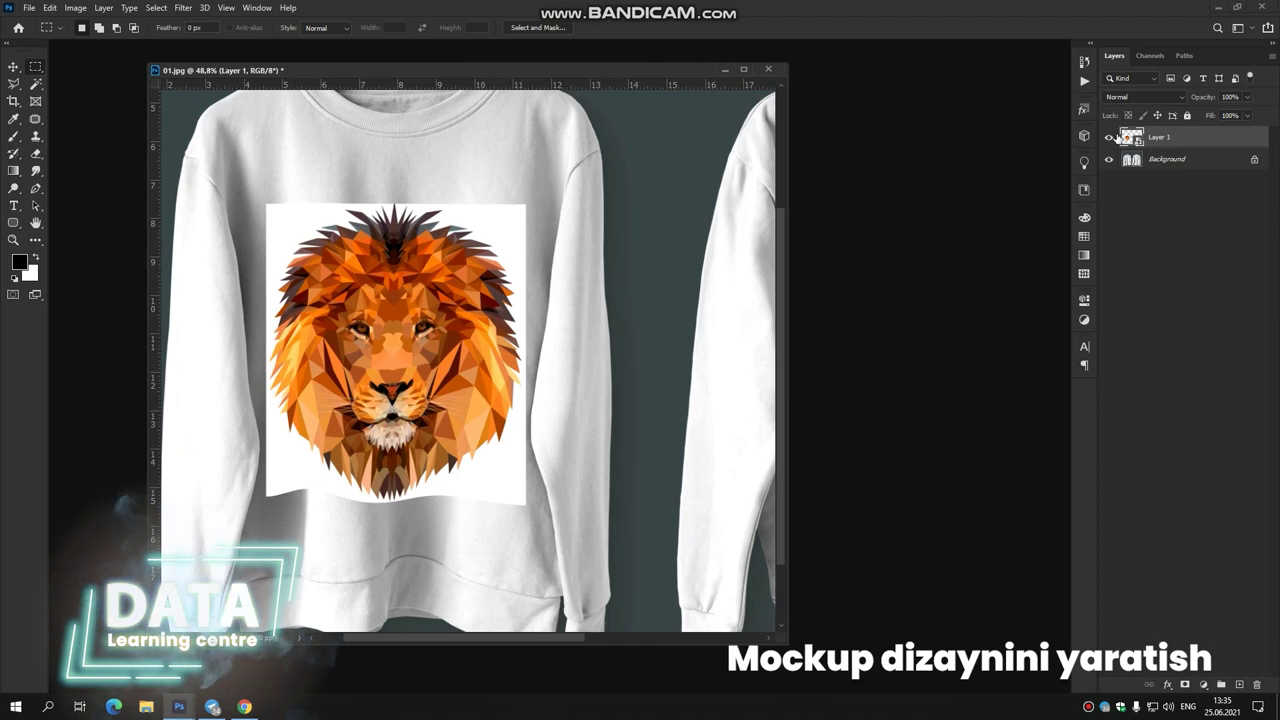
click(1147, 97)
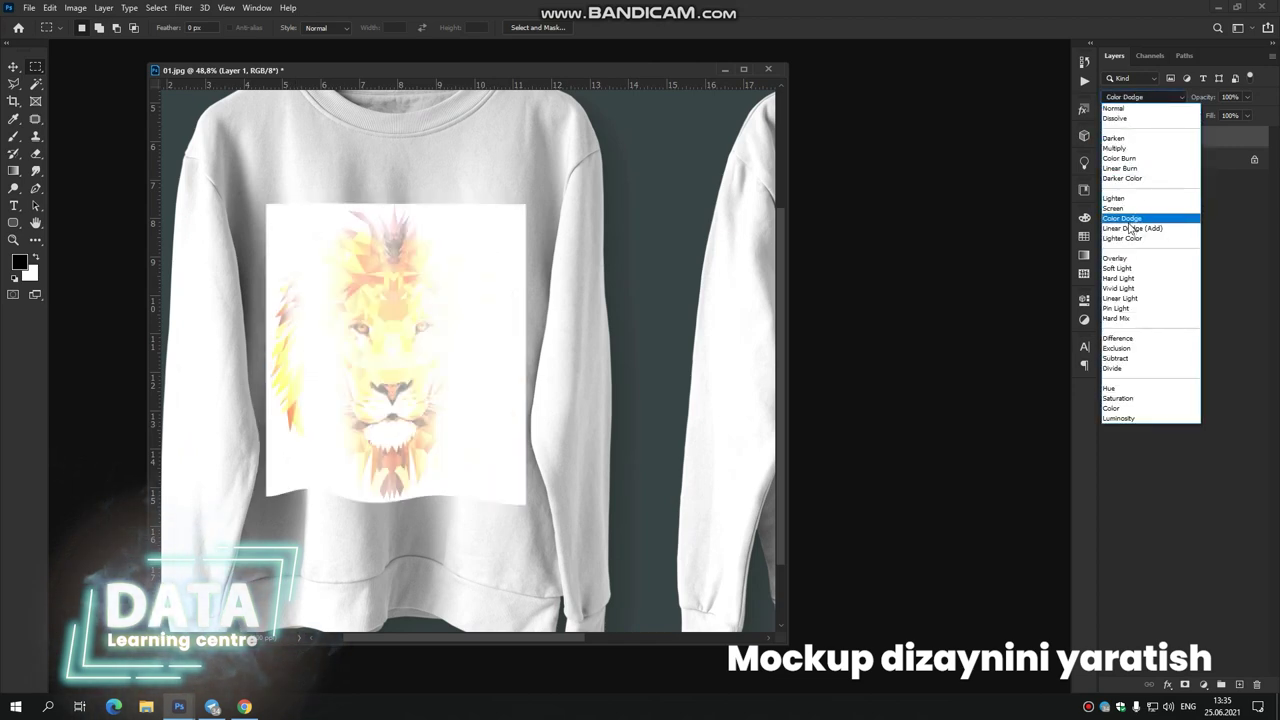
Set Layer 1's blend mode to Multiply.
click(1117, 149)
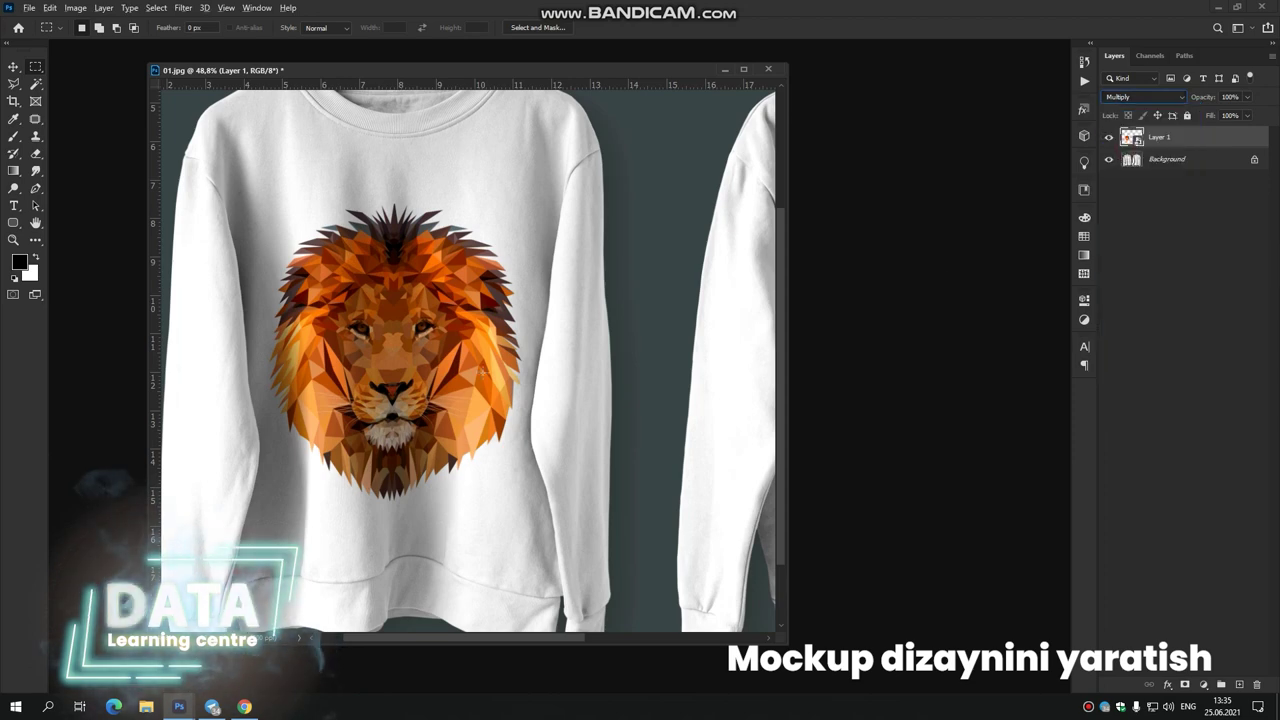
scroll(476, 354, down, 3)
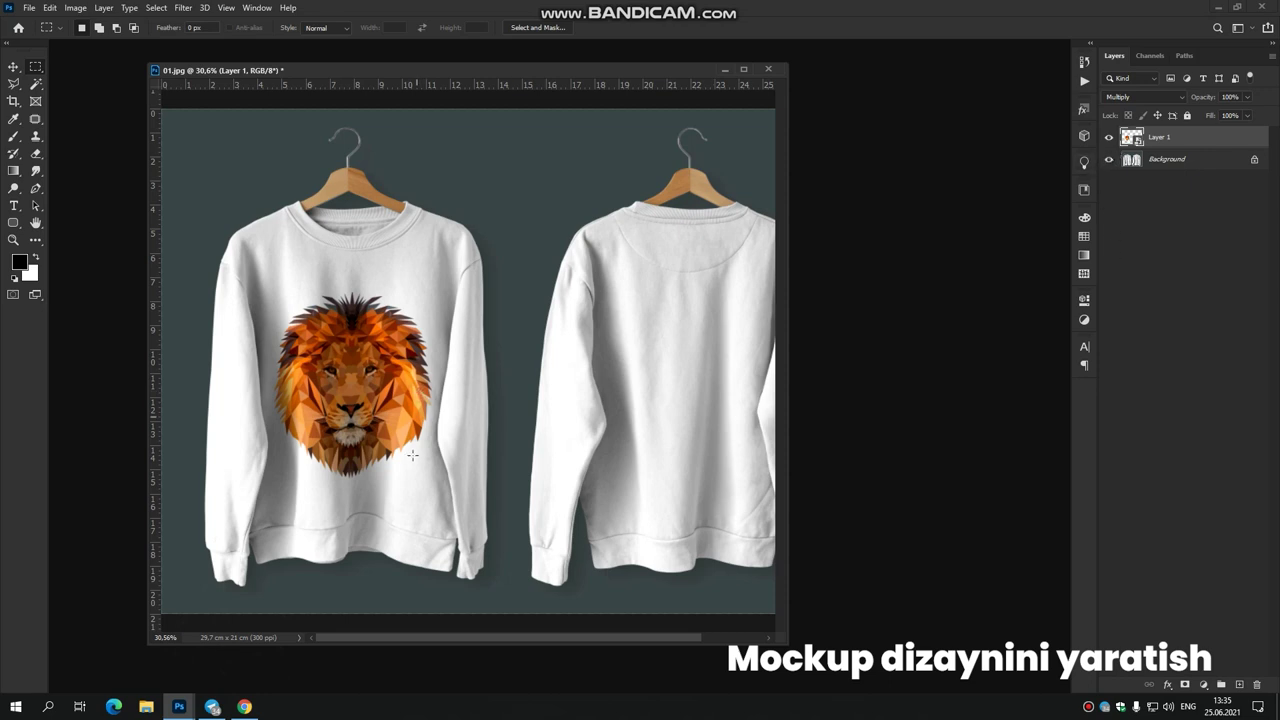
drag(661, 454, 633, 449)
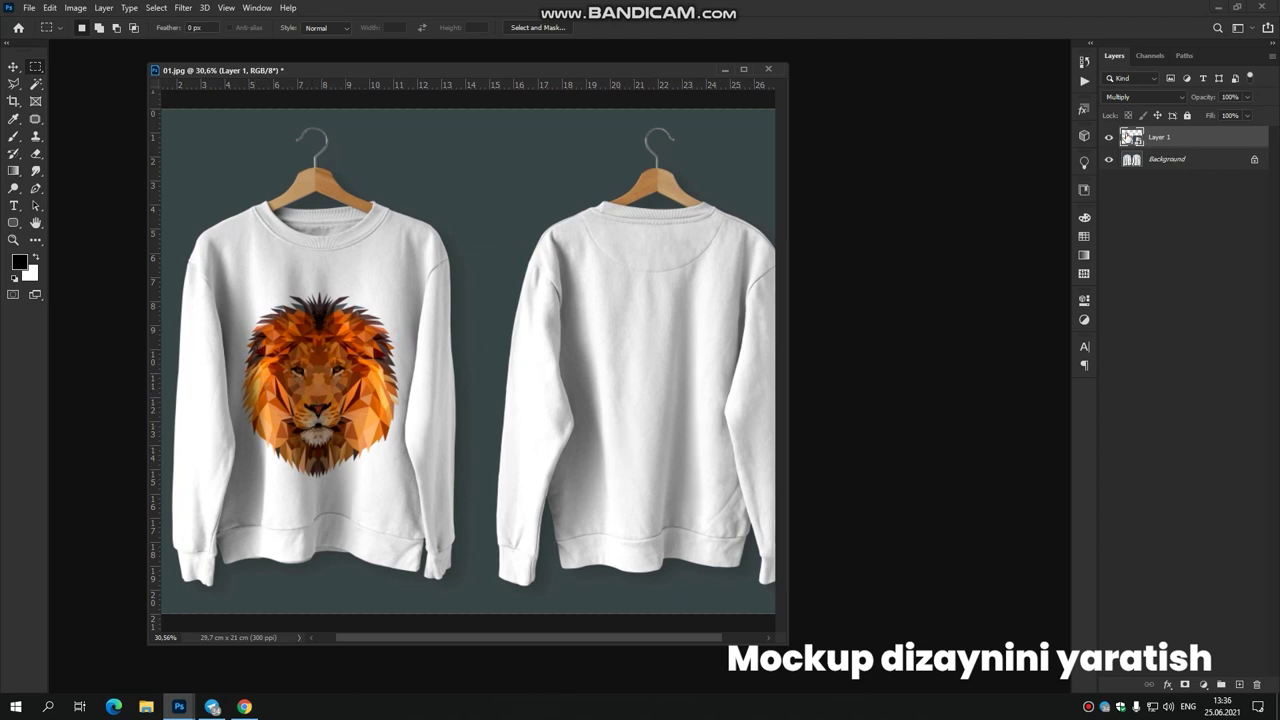
Reopen and close the smart object, then enlarge and zoom the mockup view.
double_click(1128, 137)
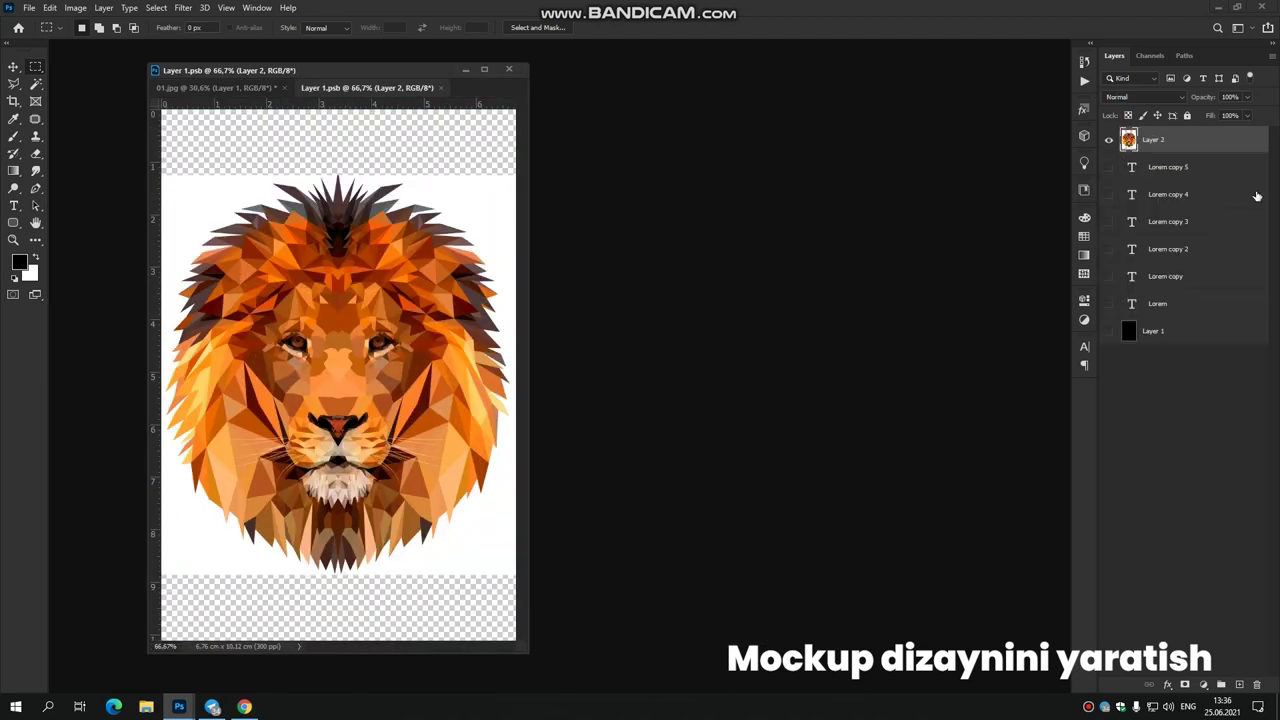
click(441, 88)
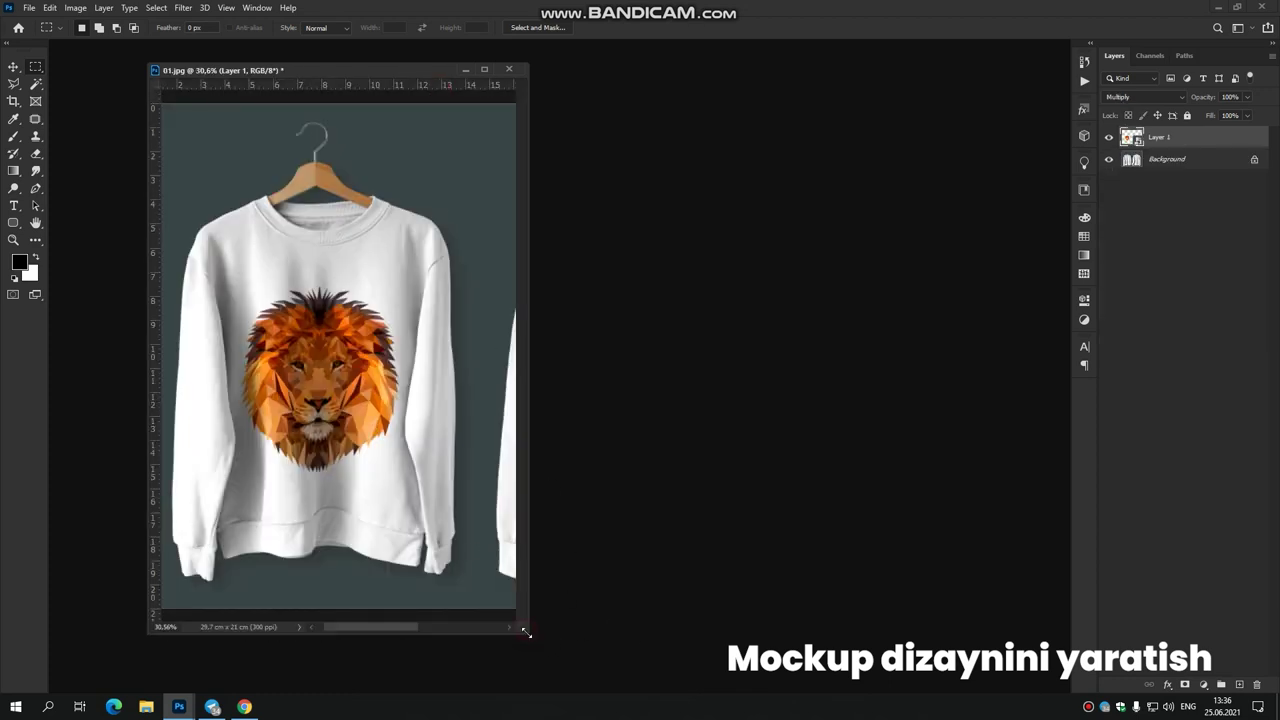
drag(551, 638, 731, 672)
scroll(380, 397, up, 1)
scroll(380, 397, up, 1)
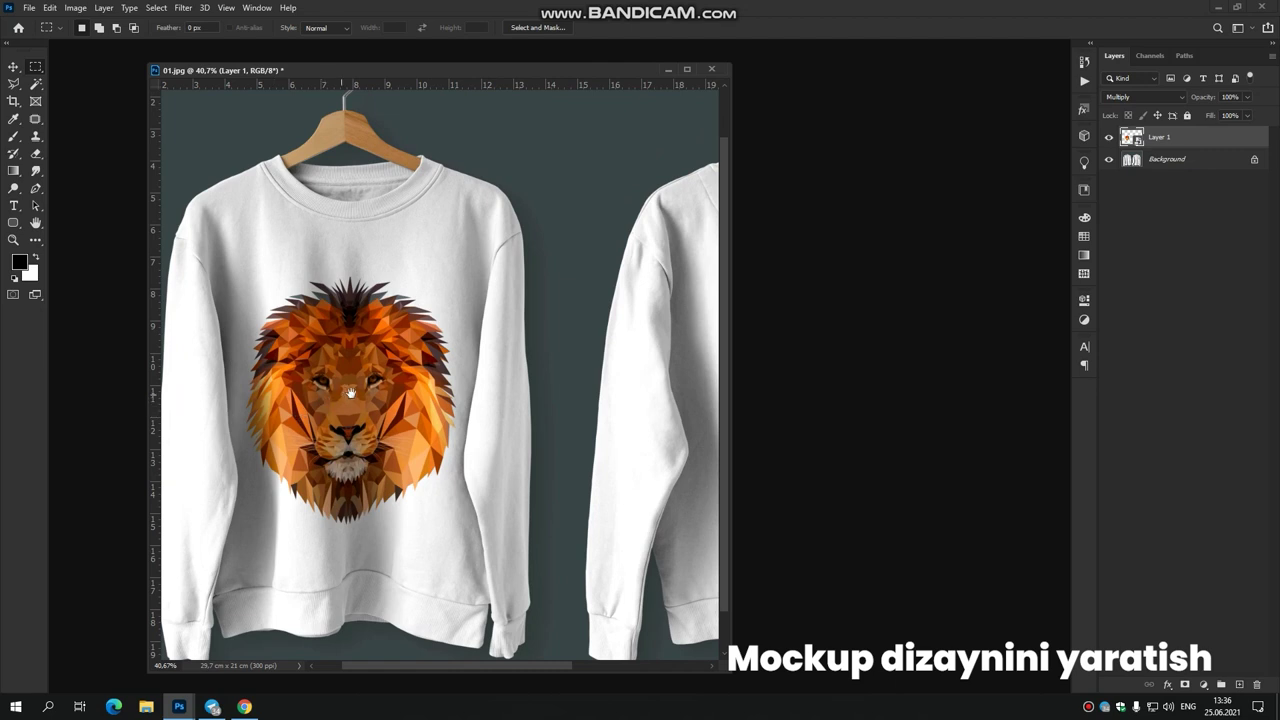
scroll(380, 397, up, 1)
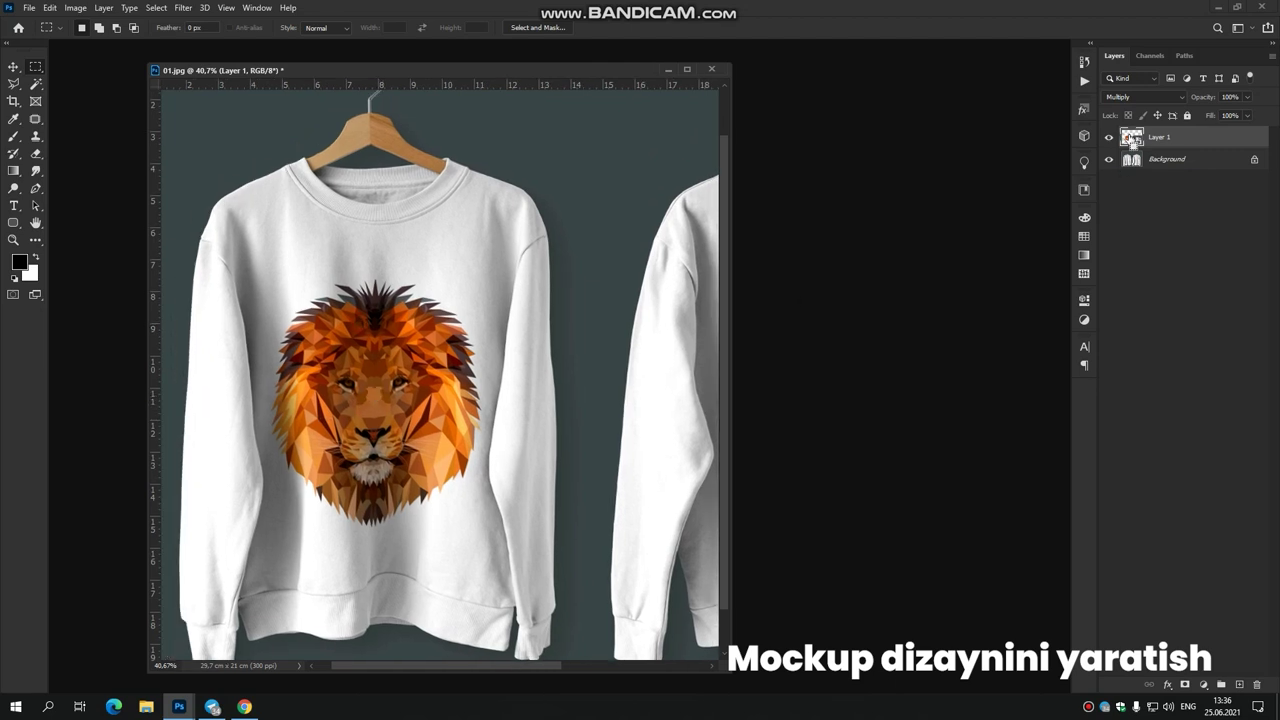
Copy the chest area from Background to Layer 2 and stack it above Layer 1.
click(418, 279)
drag(224, 229, 529, 611)
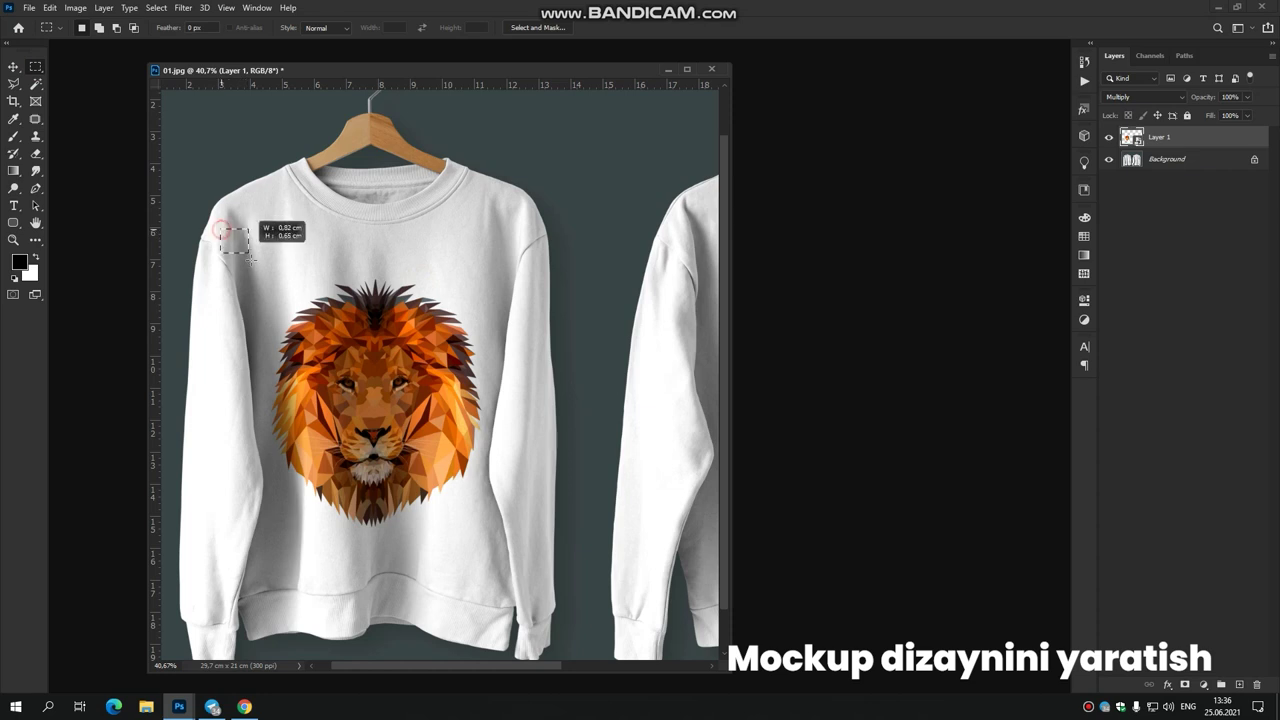
drag(529, 611, 524, 602)
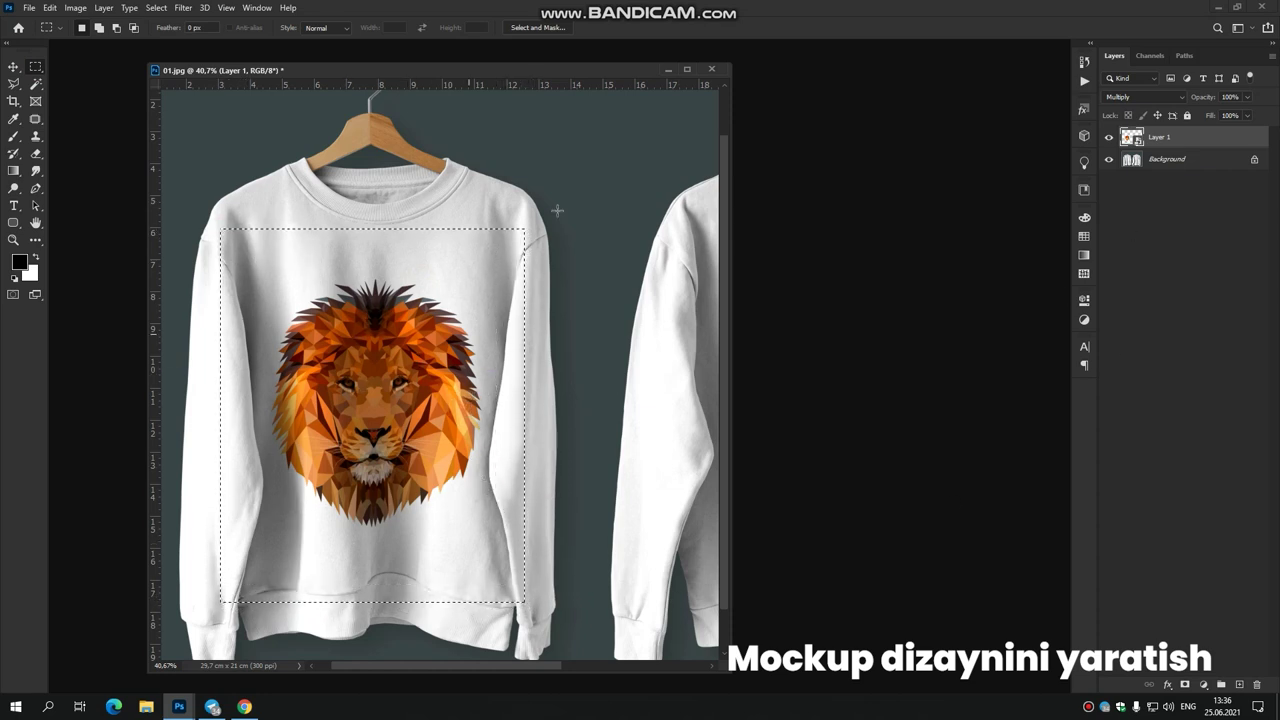
click(1114, 163)
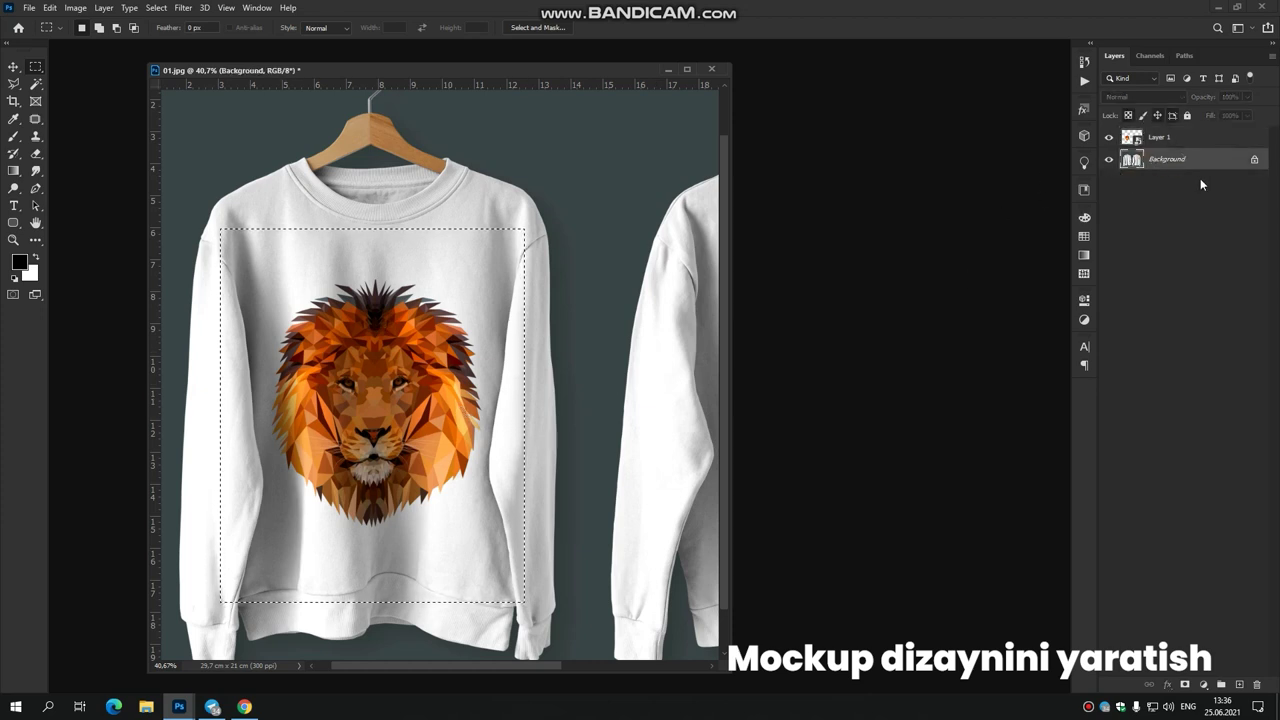
key(ctrl+j)
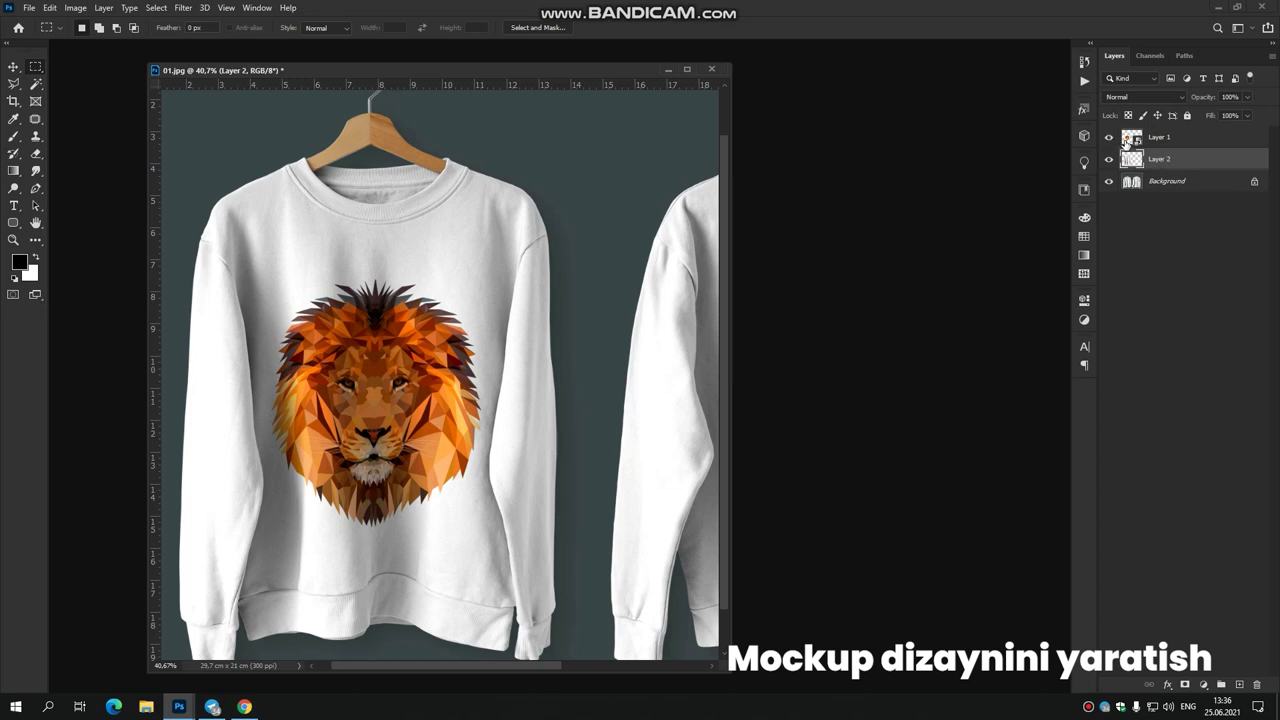
drag(1167, 158, 1160, 132)
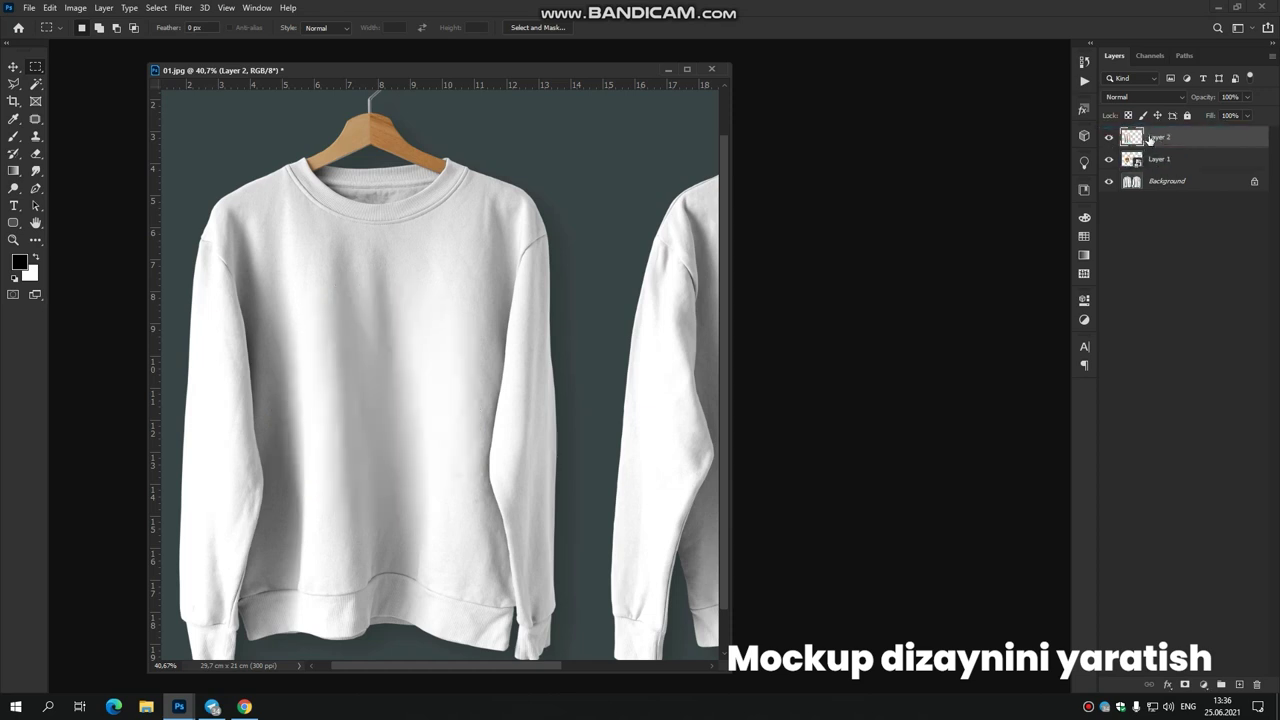
click(1140, 96)
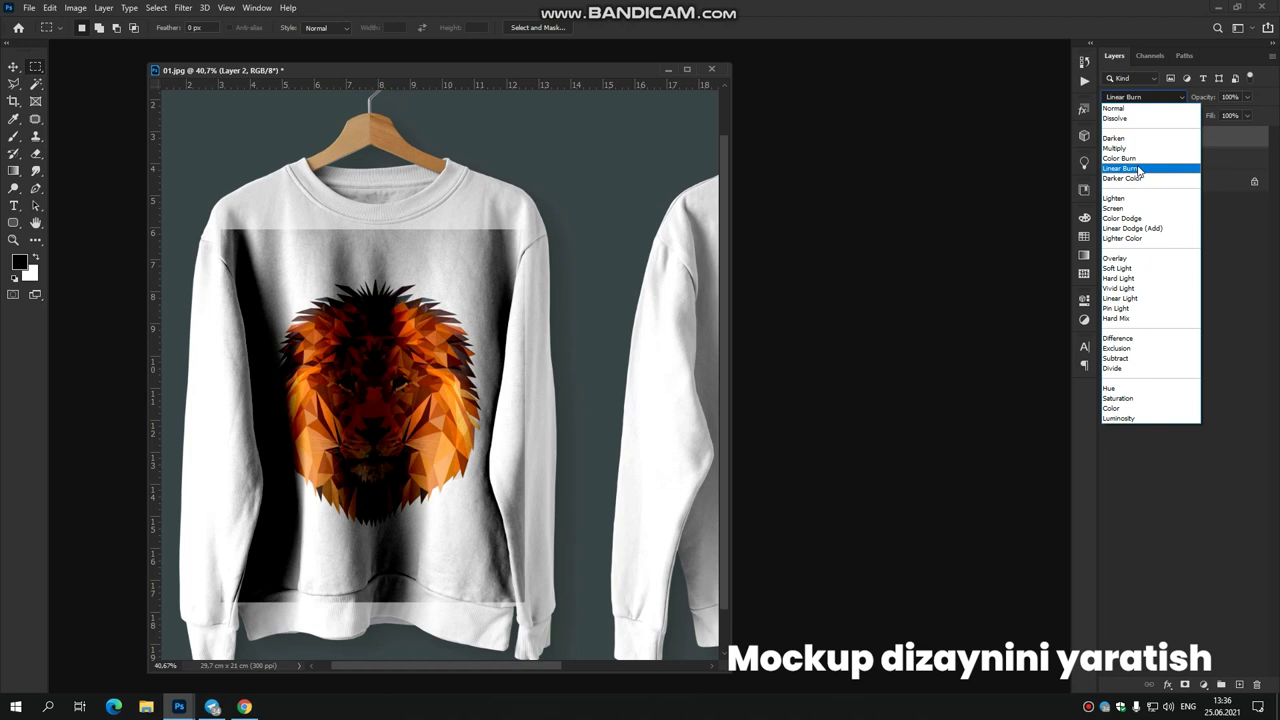
Set Layer 2 to Linear Burn at 15% opacity, then select the Eraser tool.
click(1138, 170)
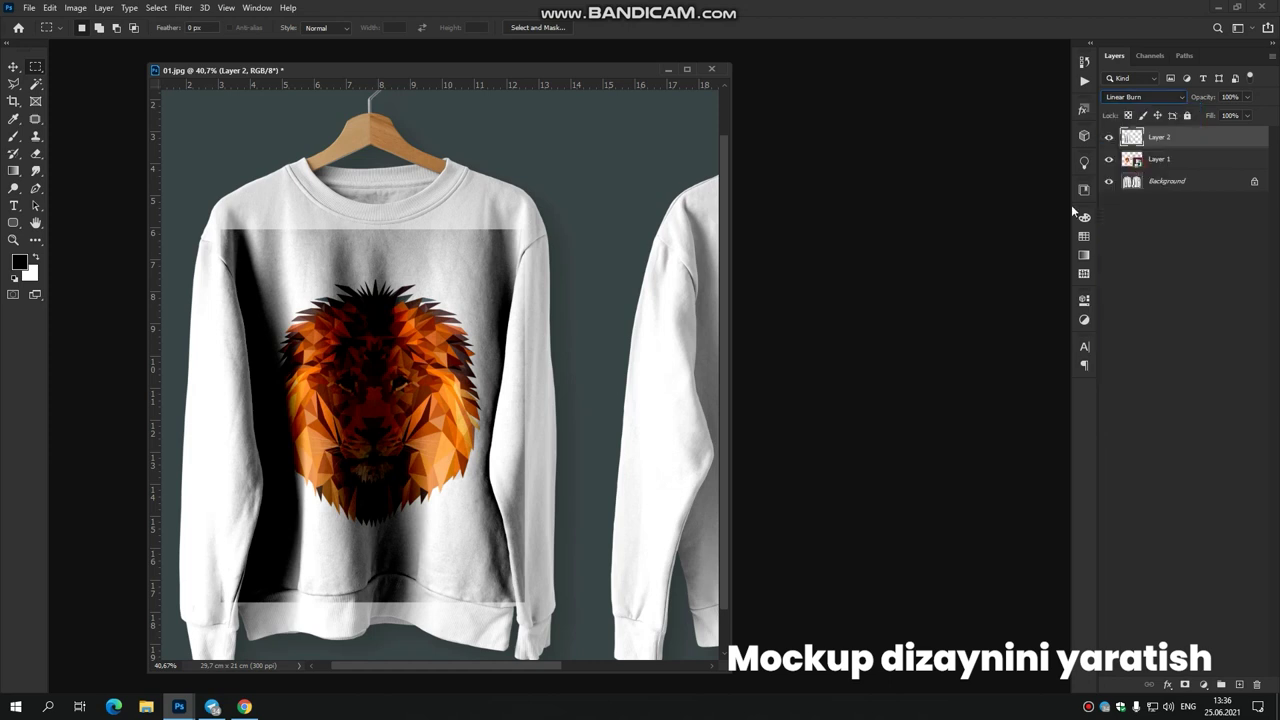
drag(1225, 117, 1197, 116)
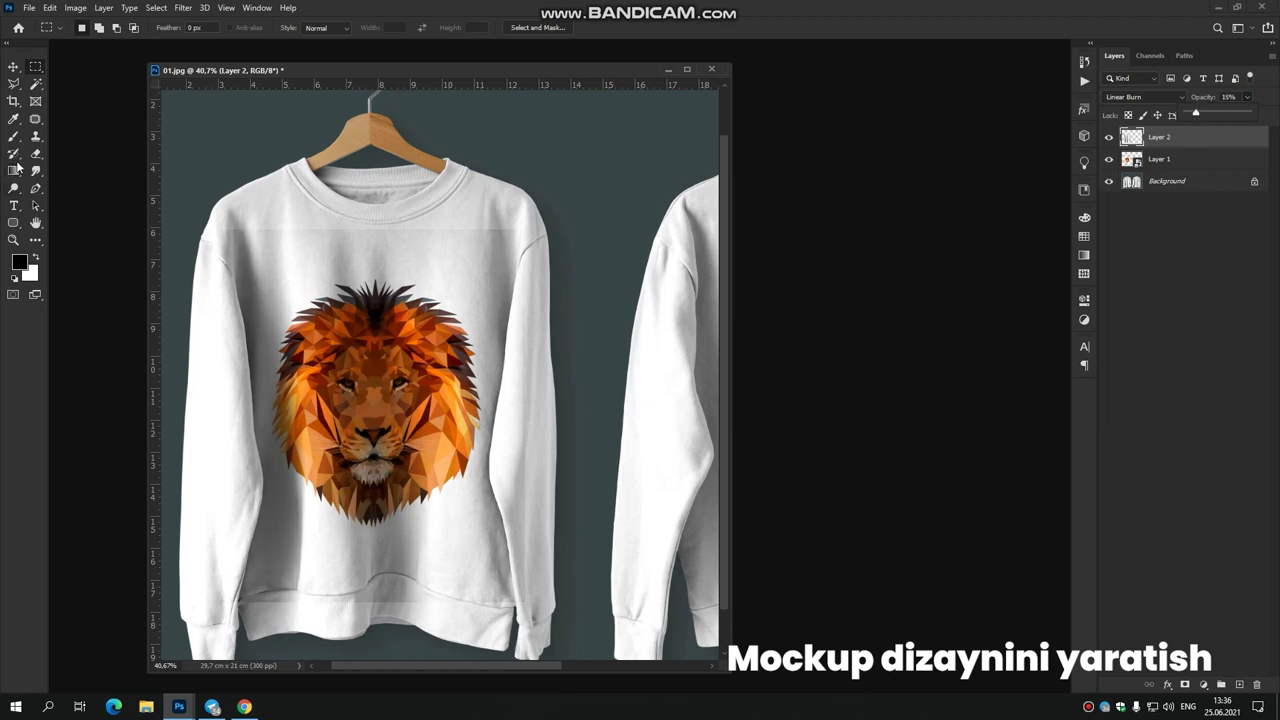
click(36, 154)
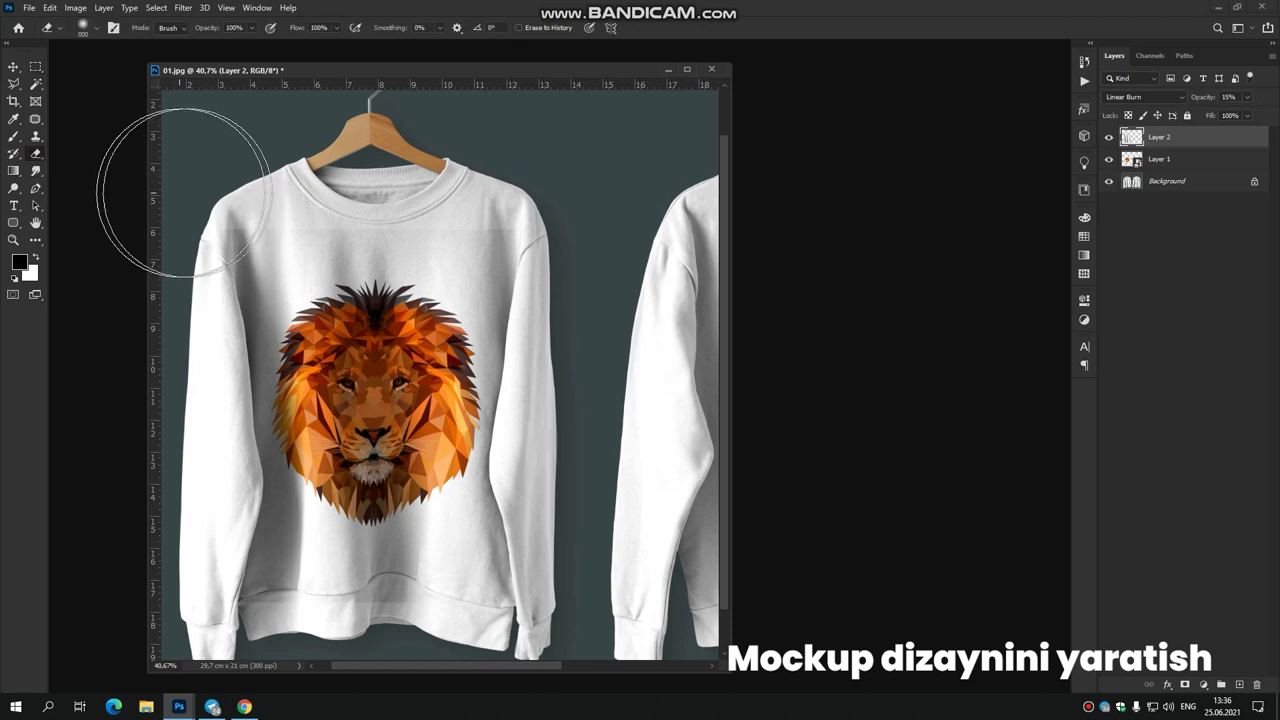
Shrink a soft eraser brush to 250 px and erase the overlay along the shirt's right edge.
right_click(426, 190)
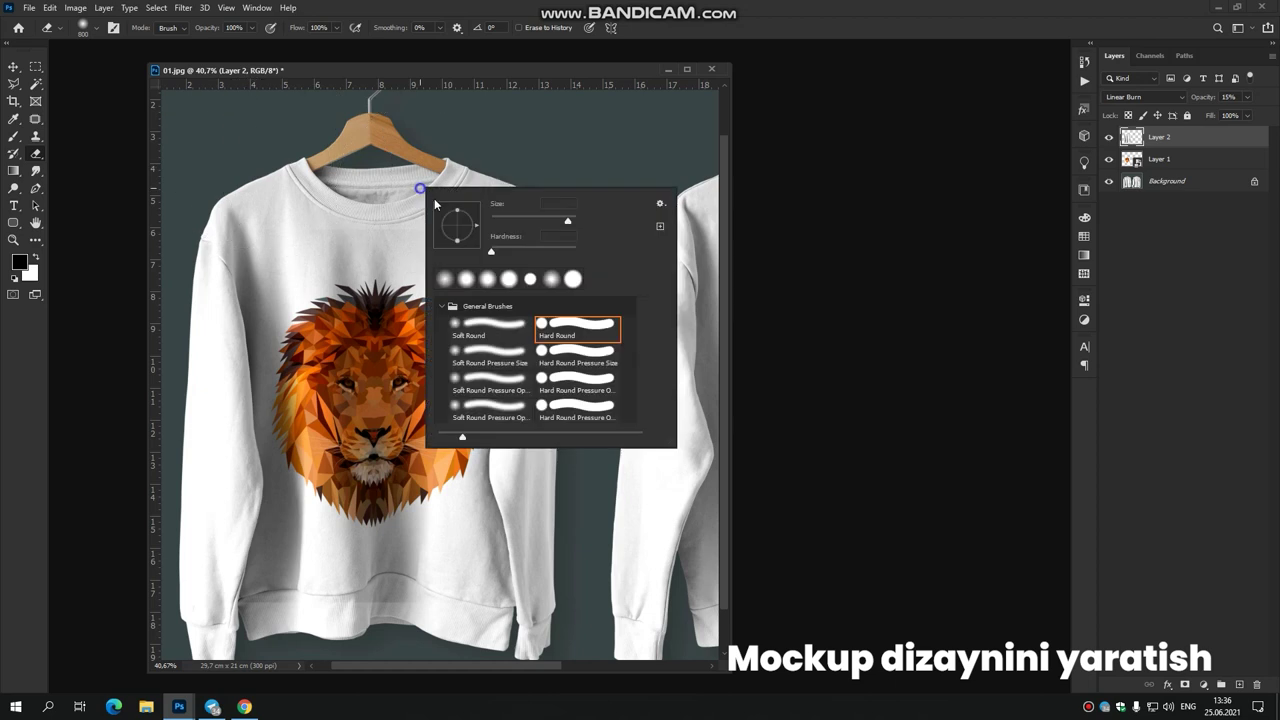
click(285, 140)
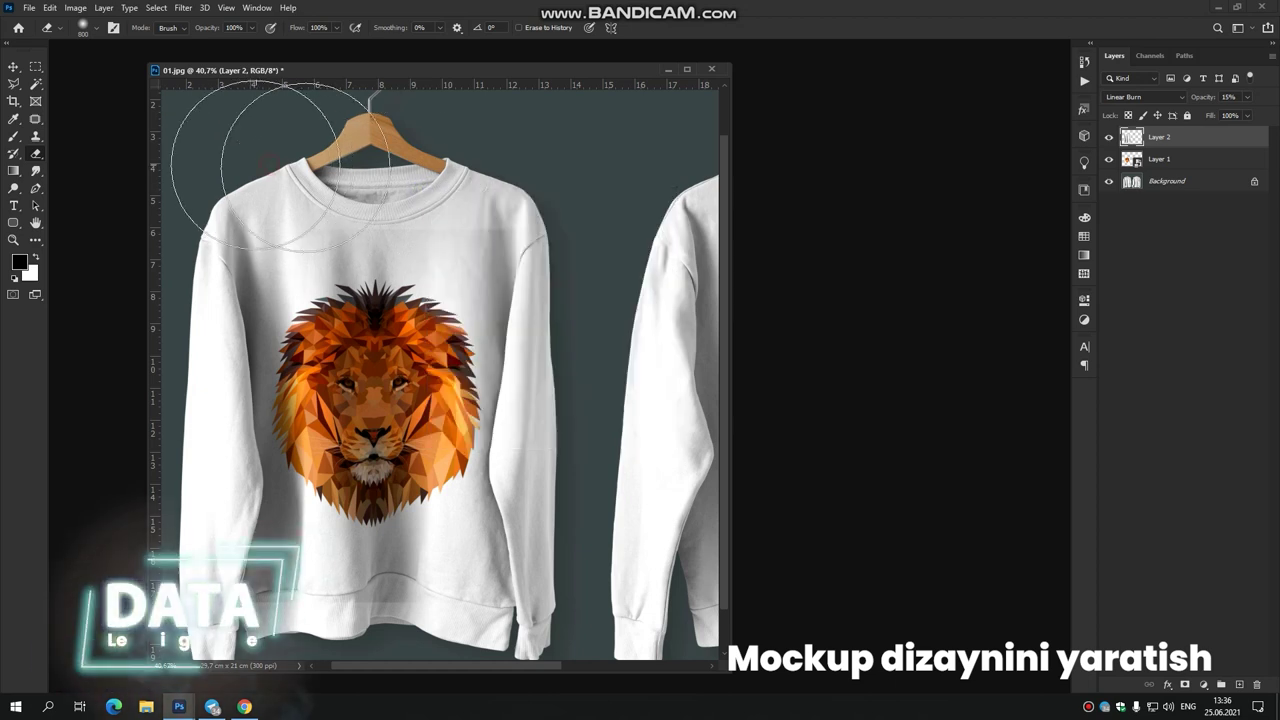
key(bracketleft)
key(bracketleft)
key(bracketleft)
mouse_move(514, 214)
mouse_down()
mouse_move(528, 337)
mouse_move(515, 603)
mouse_move(300, 605)
mouse_move(200, 540)
mouse_move(229, 211)
mouse_move(209, 524)
mouse_move(225, 262)
mouse_move(343, 200)
mouse_move(491, 200)
mouse_move(456, 221)
mouse_up()
scroll(600, 286, down, 3)
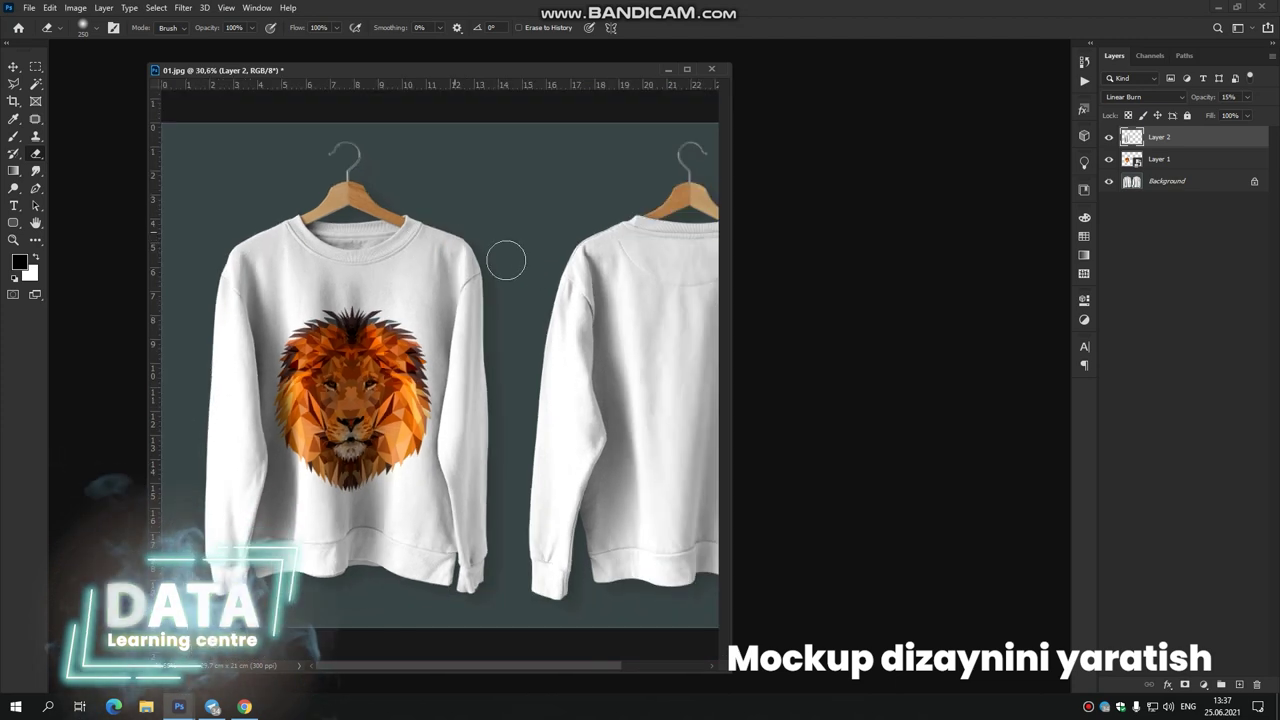
Give Layer 1 a yellow color label and open its Layer 1.psb contents in an enlarged window.
drag(571, 73, 631, 72)
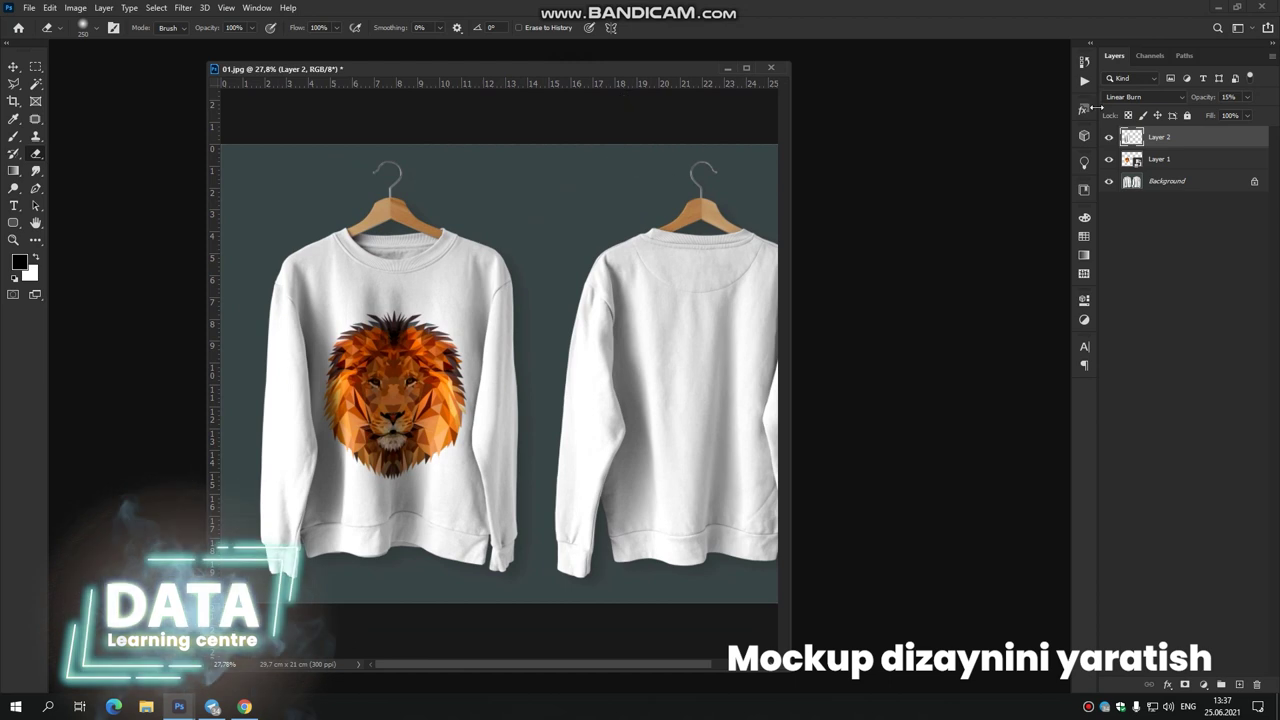
click(1160, 159)
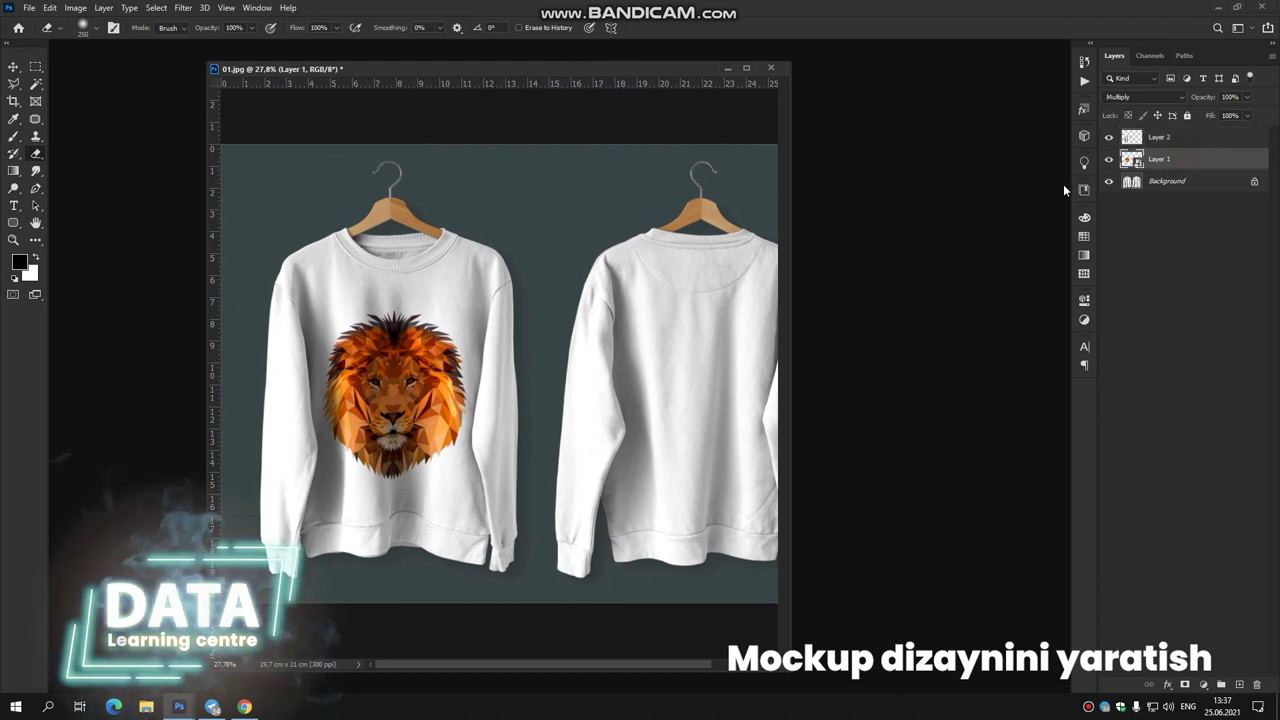
right_click(1108, 160)
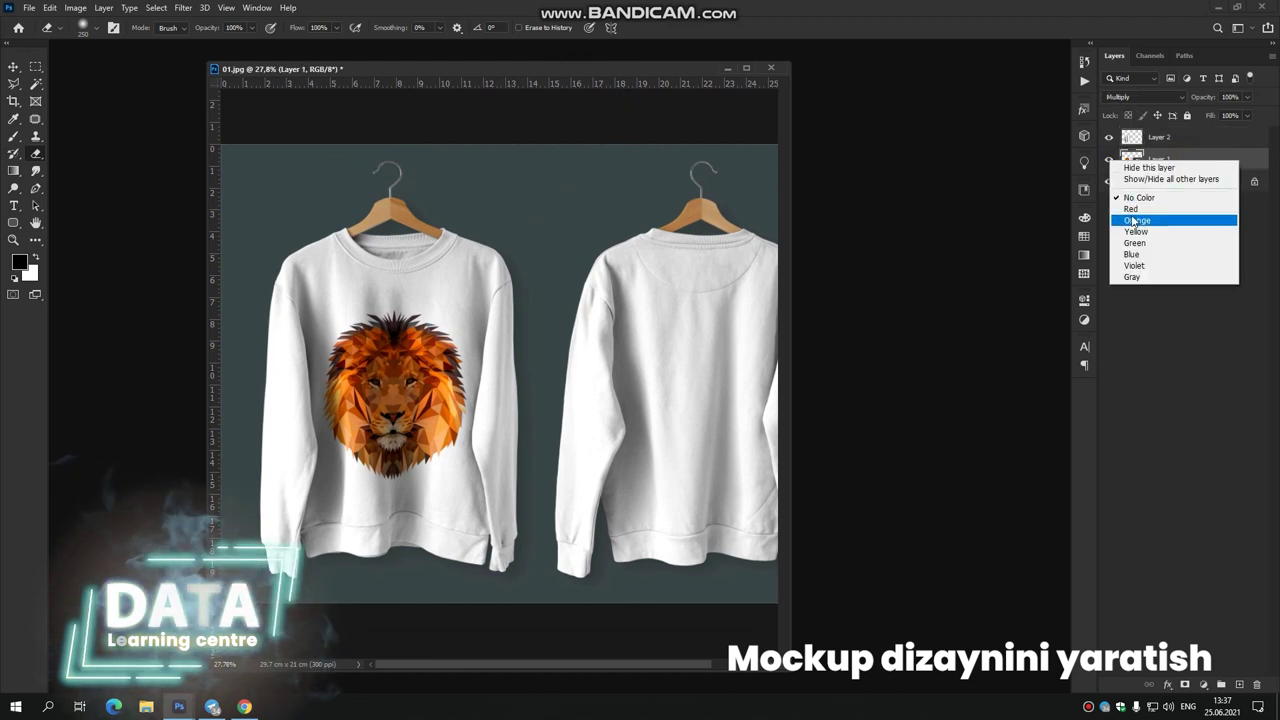
click(1130, 209)
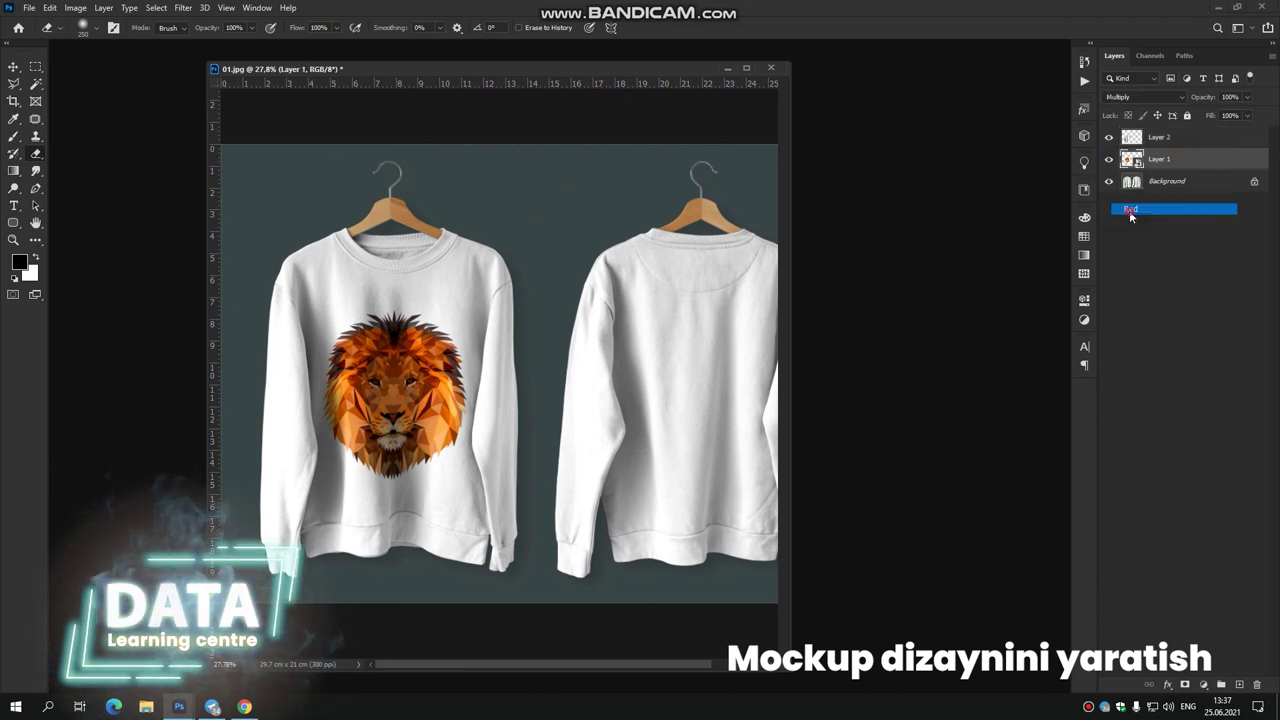
right_click(1108, 160)
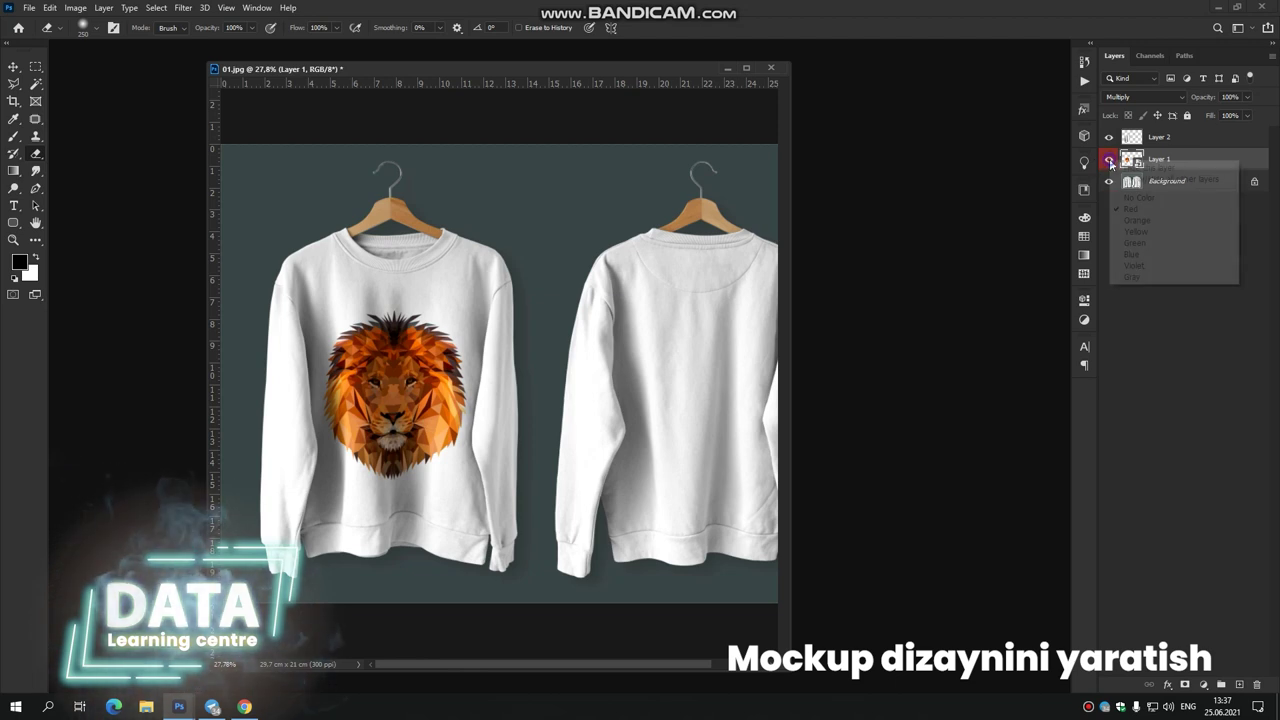
click(1136, 232)
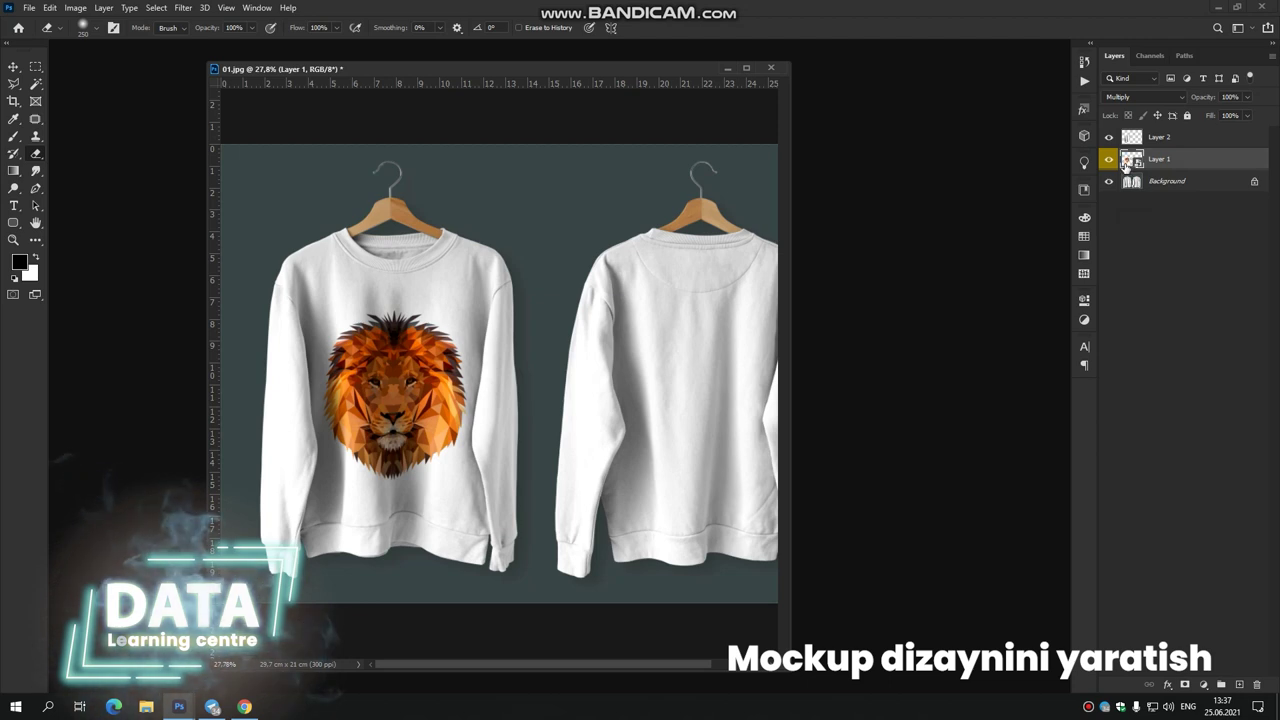
double_click(1128, 160)
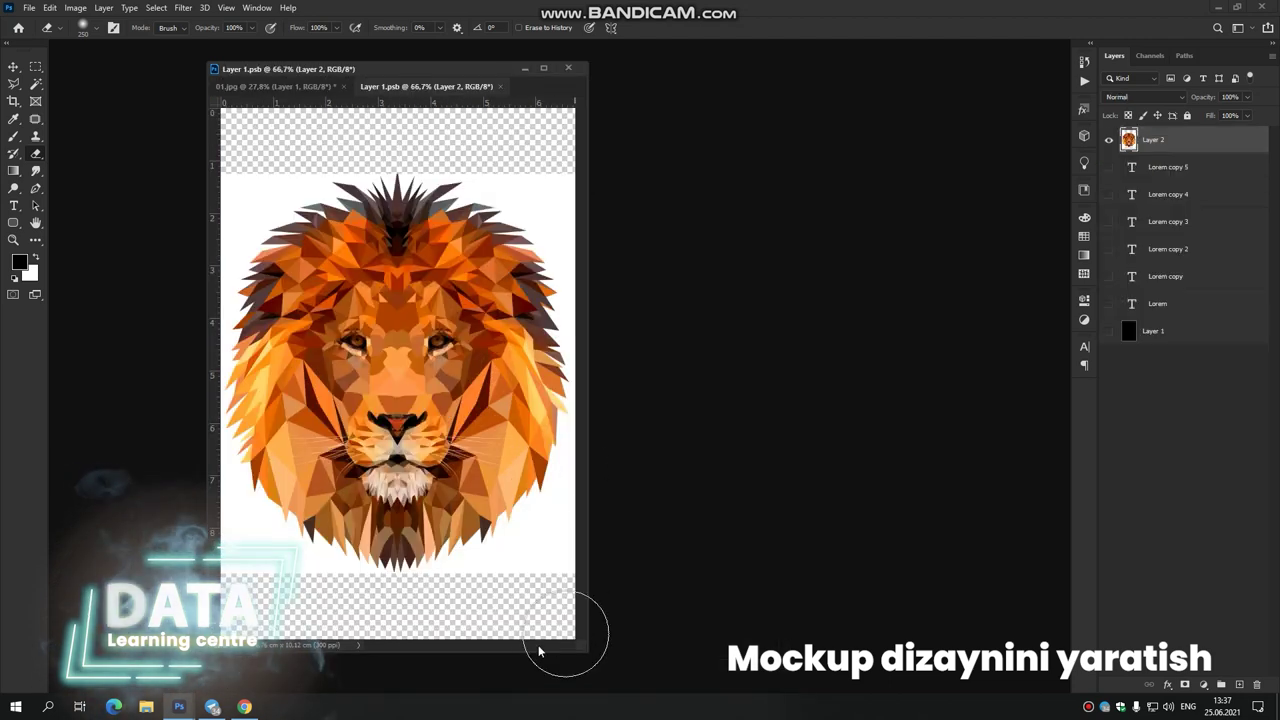
drag(574, 648, 700, 670)
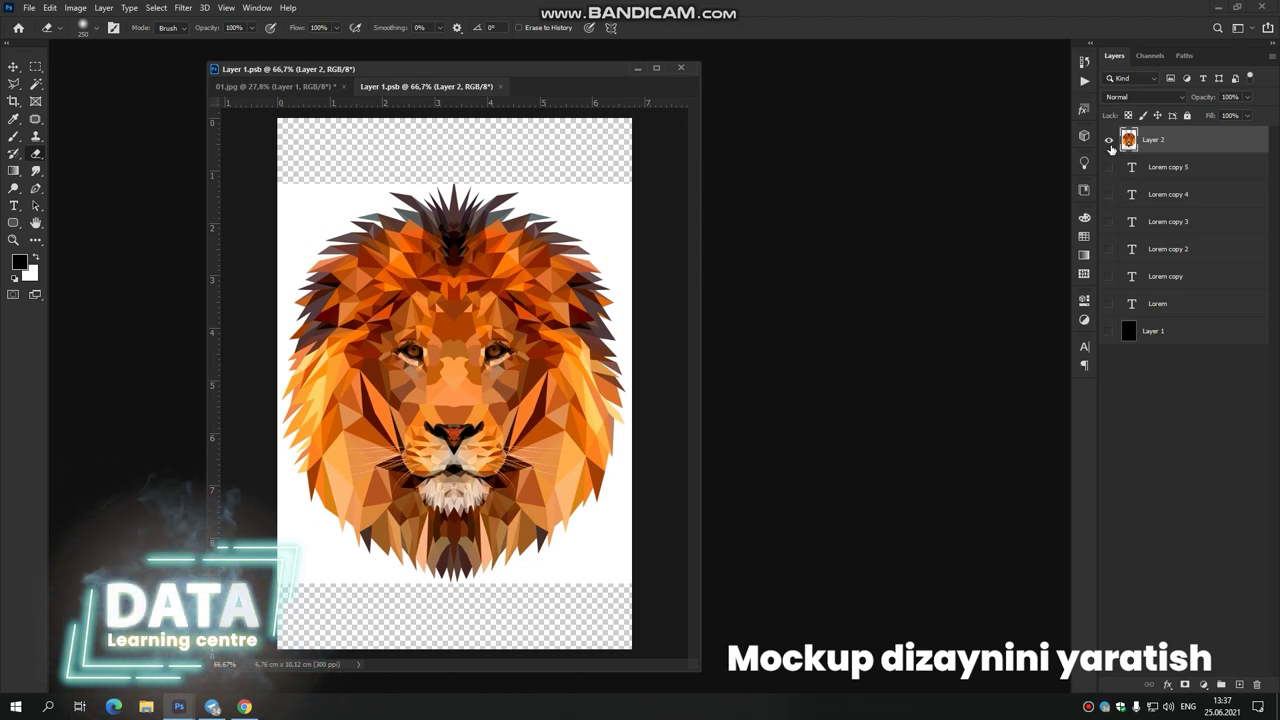
Hide the lion layer, delete the LOREM text and black layers, and switch to Chrome.
click(1108, 140)
click(1108, 303)
click(1108, 331)
click(1108, 331)
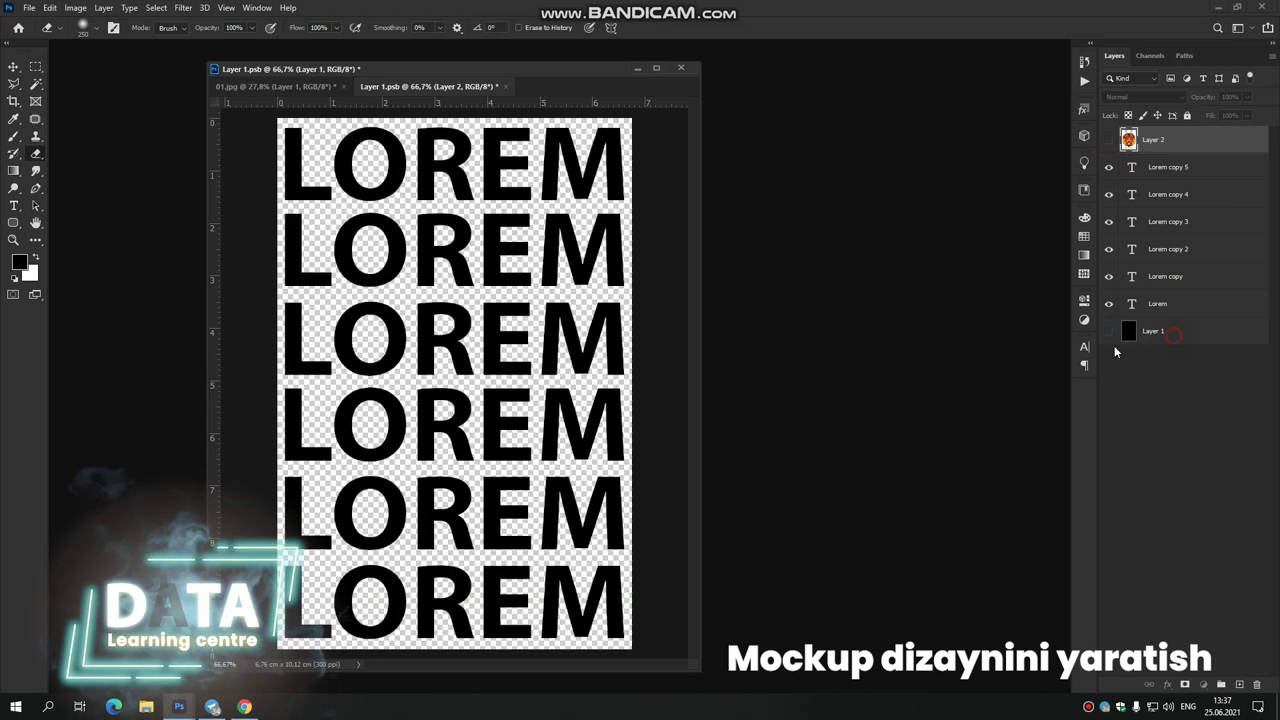
click(1140, 331)
shift+click(1160, 168)
key(Delete)
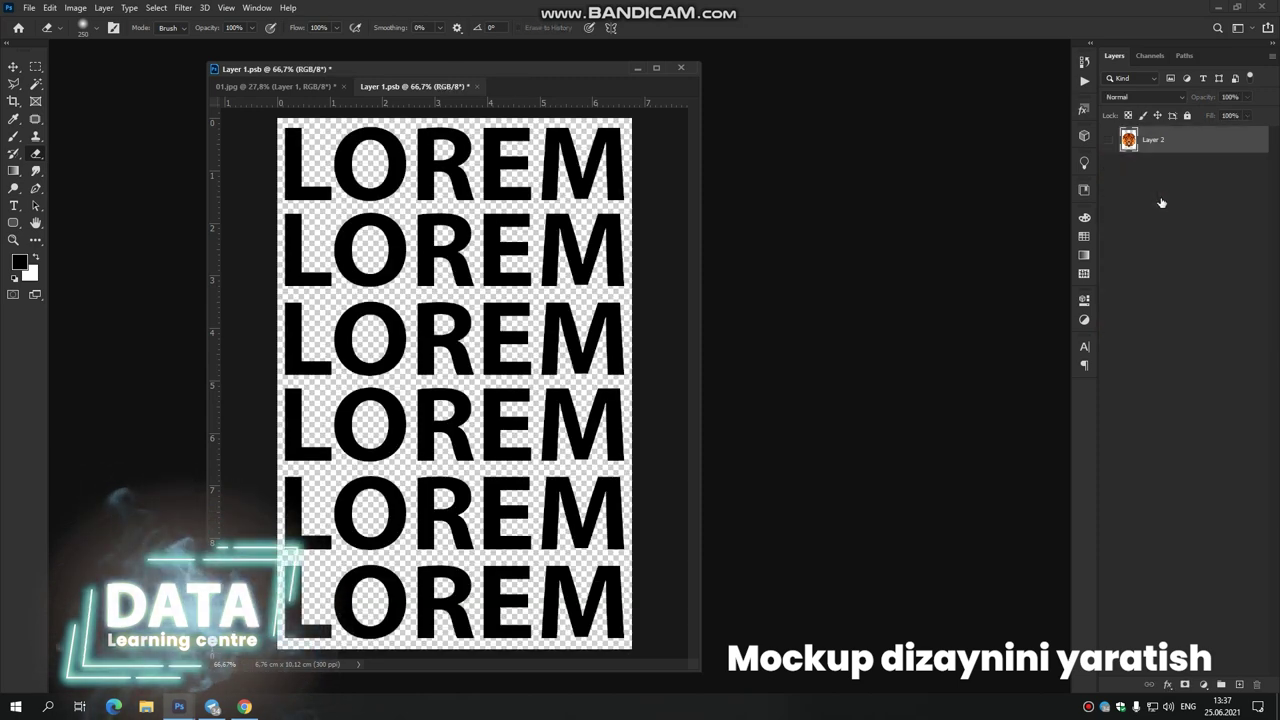
click(244, 707)
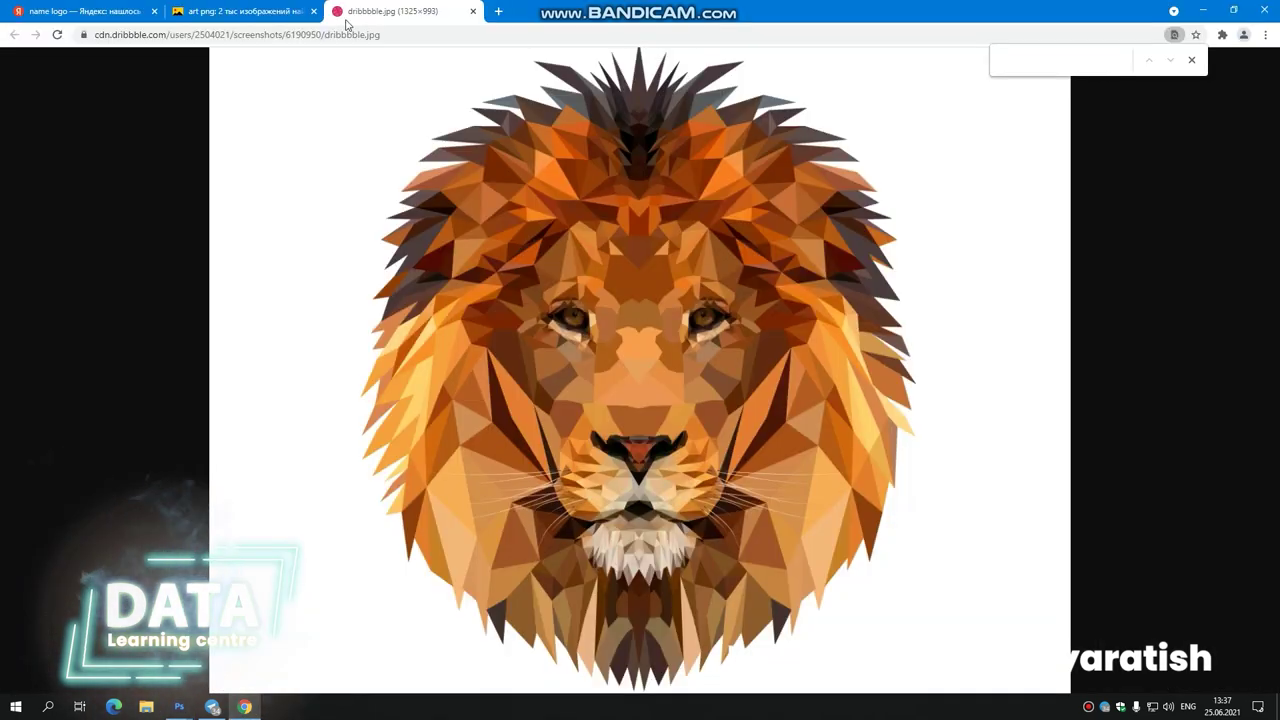
Go to the Yandex Images 'art png' results tab in Chrome.
click(245, 11)
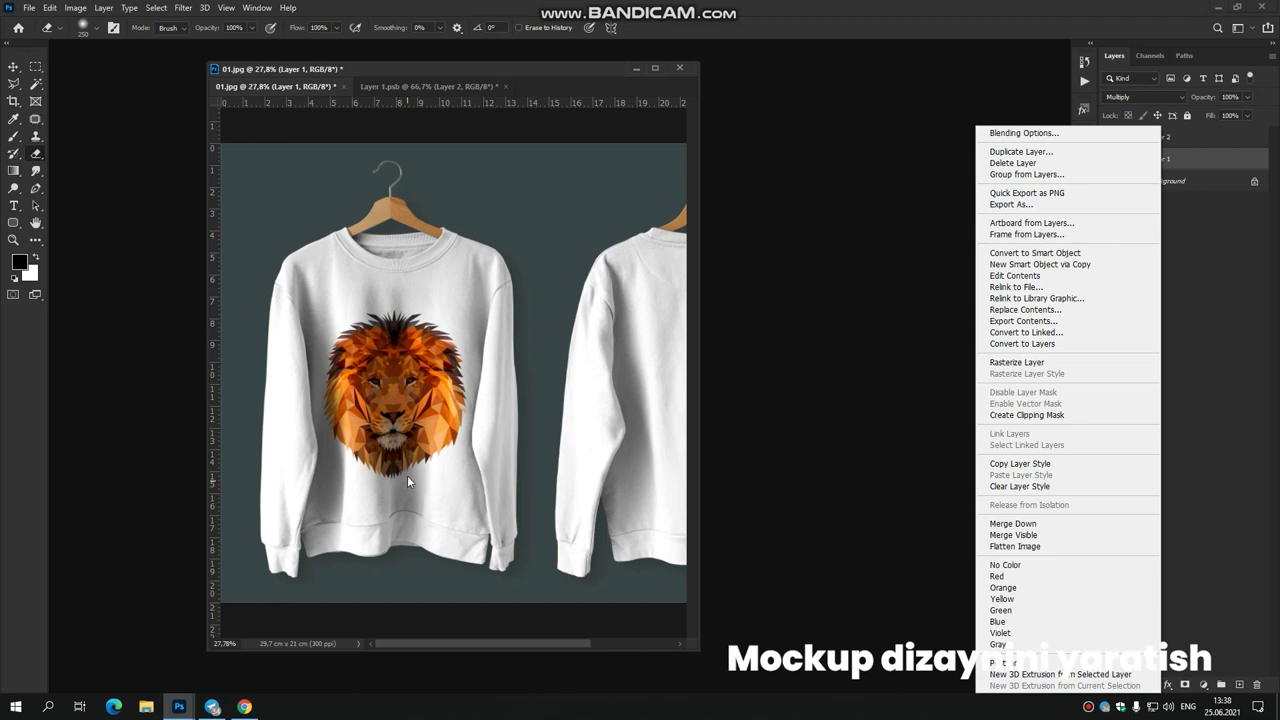
Reopen Layer 1's embedded contents and paste the light-bulb graphic as a new layer.
click(1209, 165)
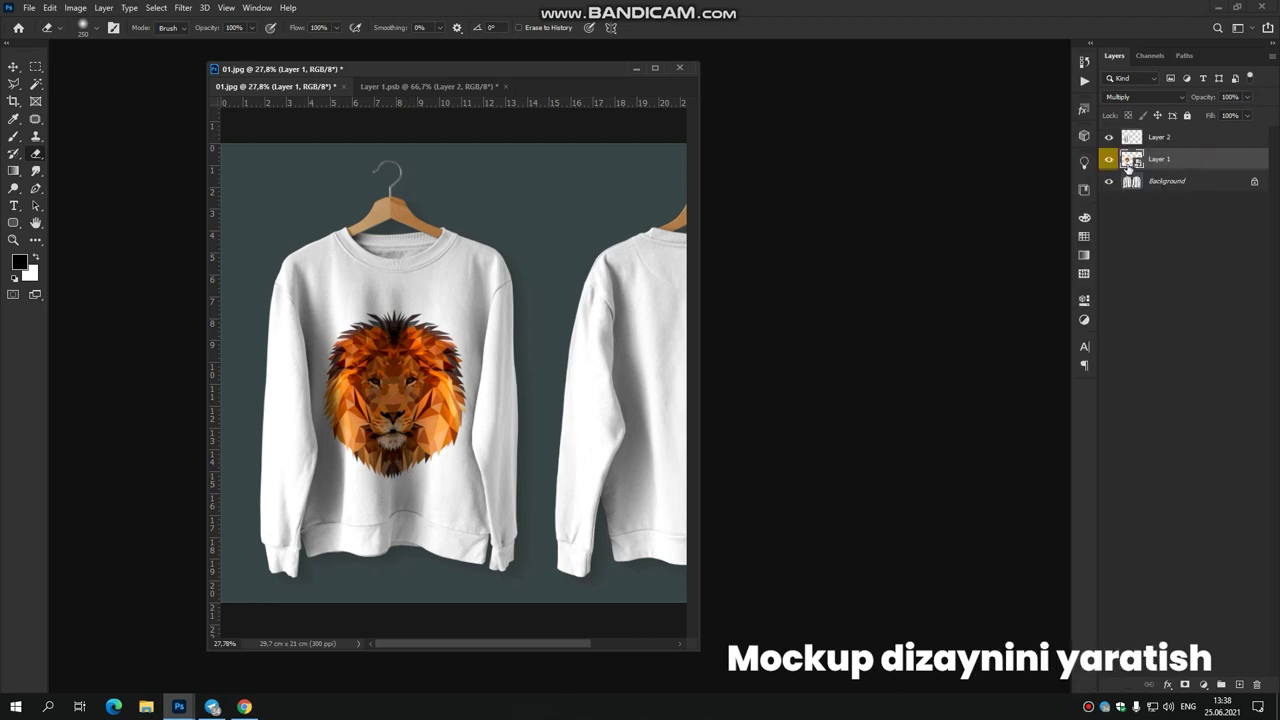
double_click(1131, 158)
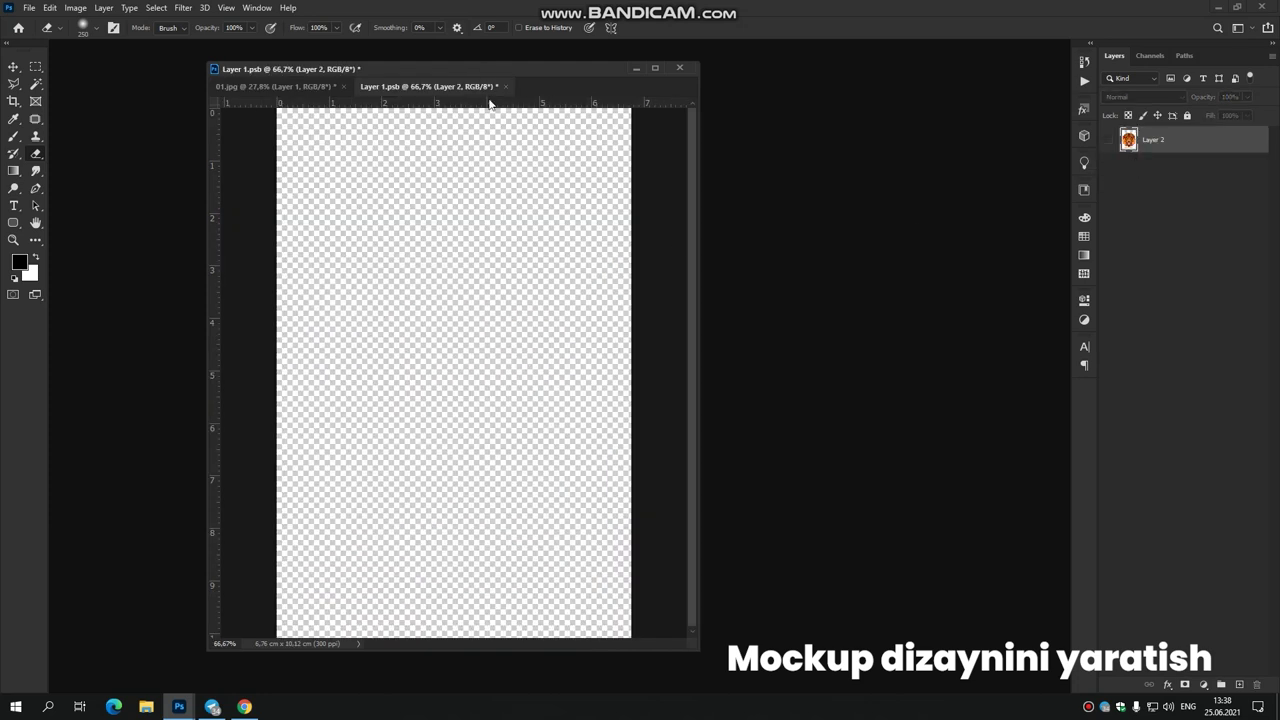
key(ctrl+v)
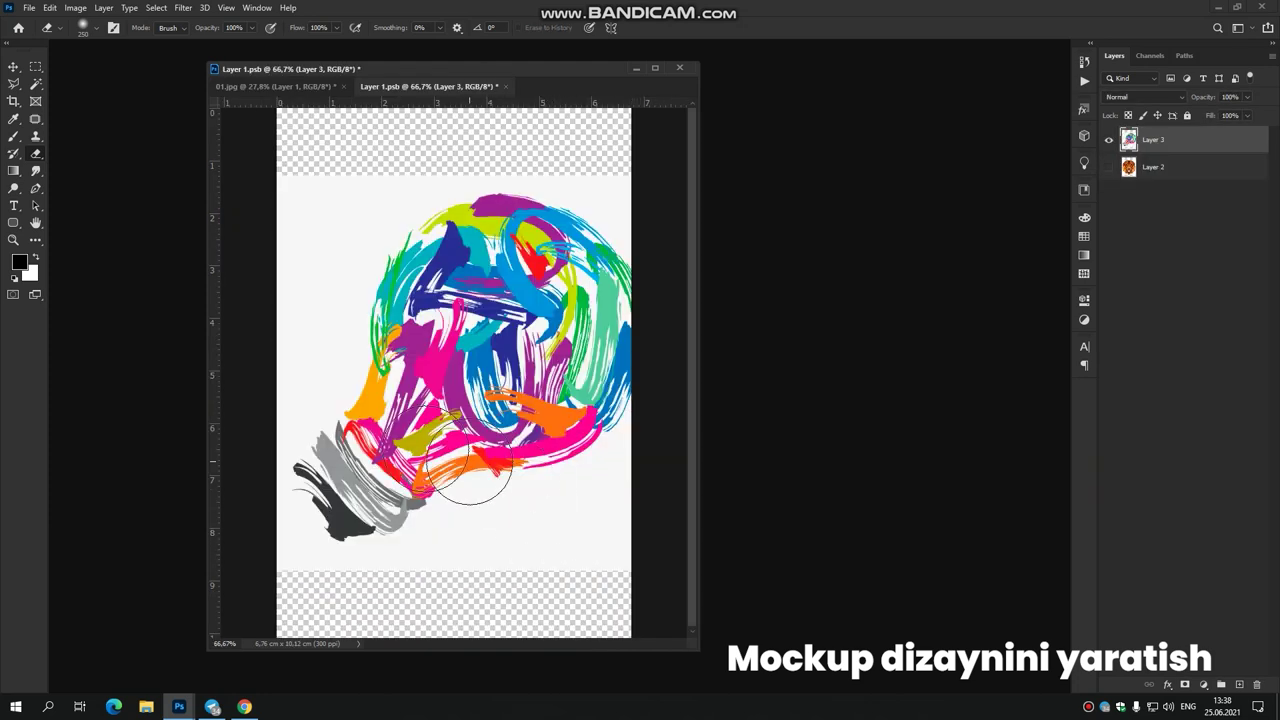
Rotate the bulb layer about 44 degrees with Free Transform and close the embedded document.
click(36, 66)
scroll(432, 356, down, 3)
right_click(432, 356)
click(495, 474)
mouse_move(612, 494)
mouse_down()
mouse_move(665, 405)
mouse_move(714, 386)
mouse_move(586, 397)
mouse_up()
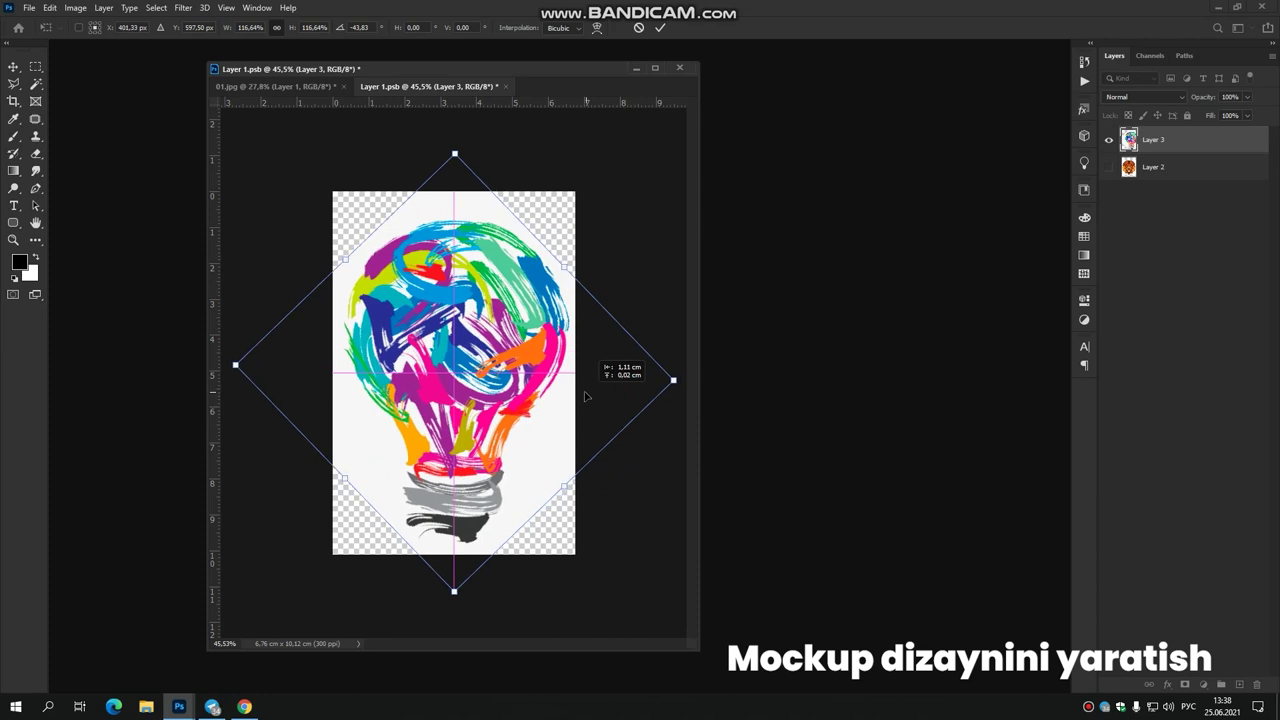
key(Return)
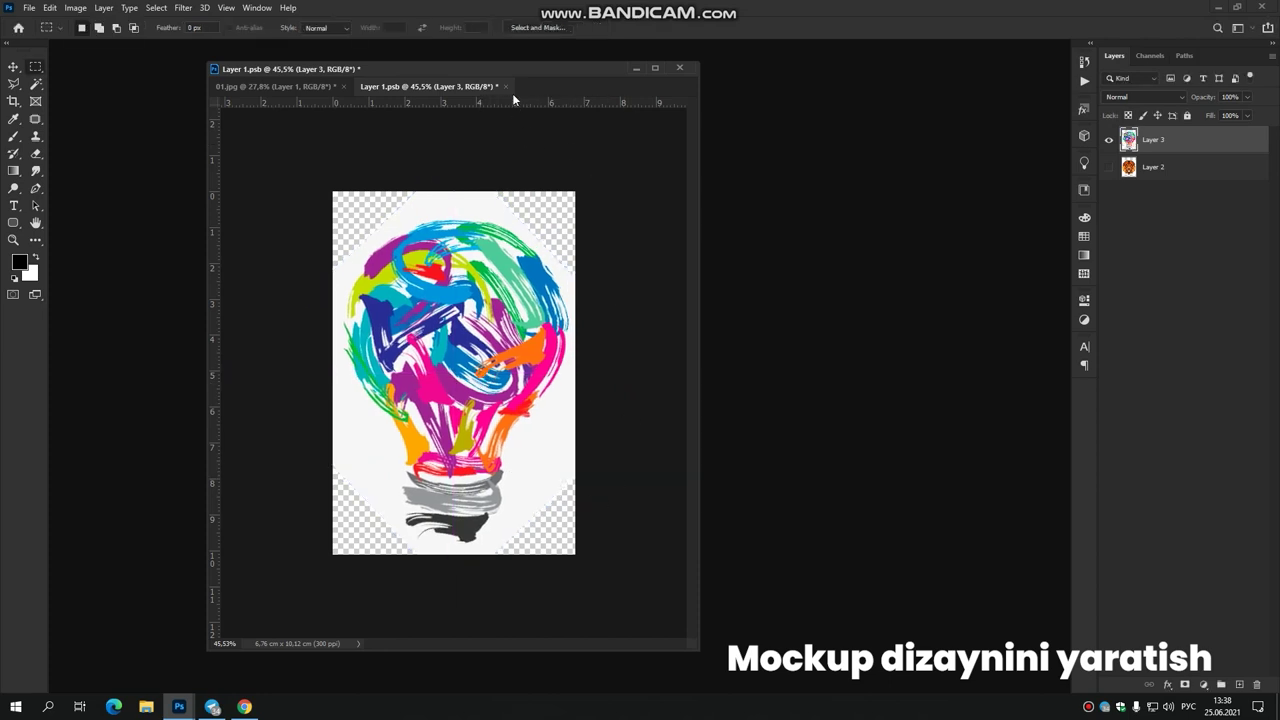
click(507, 87)
Save the bulb changes to the mockup, then reopen Layer 1.psb in an enlarged window.
click(591, 268)
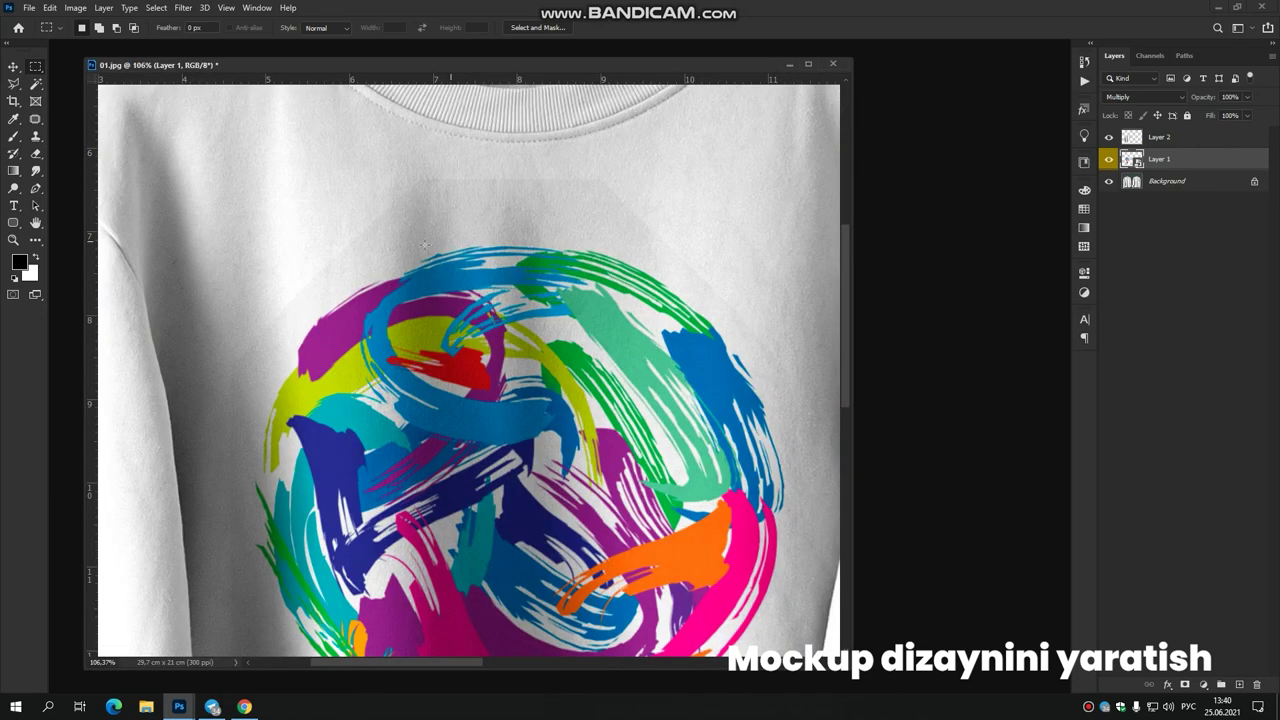
scroll(424, 244, down, 3)
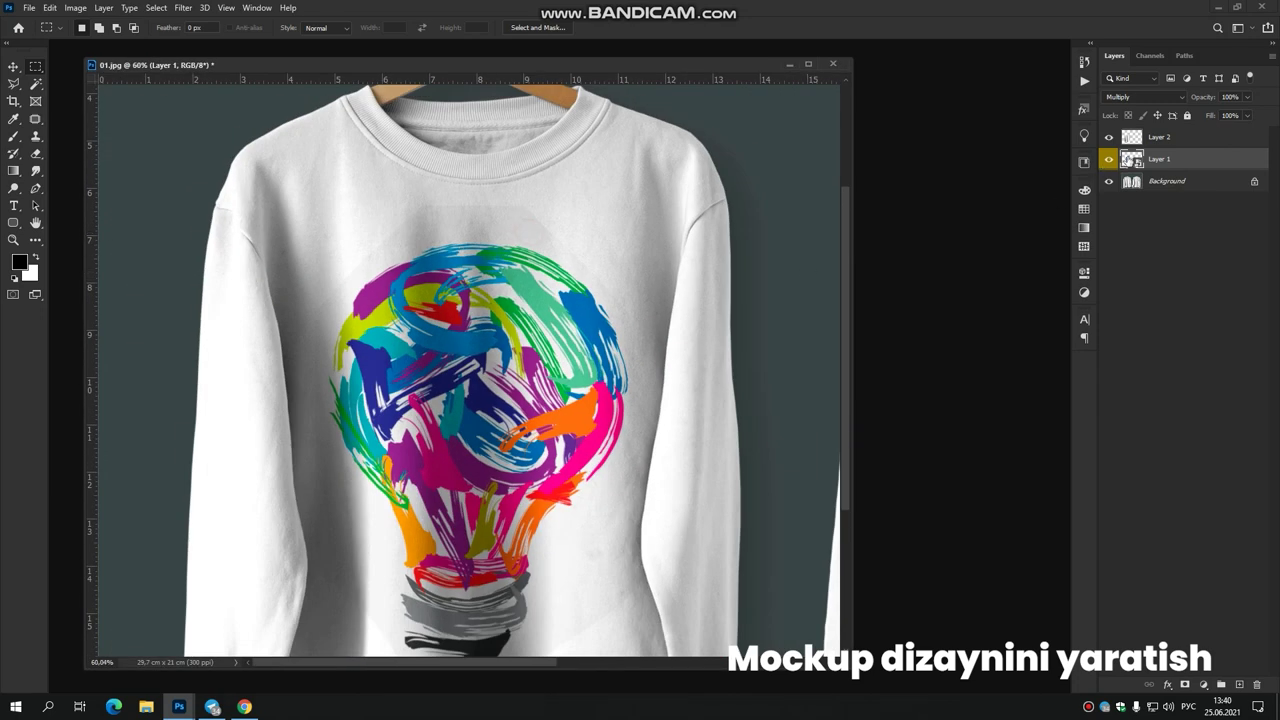
double_click(1128, 157)
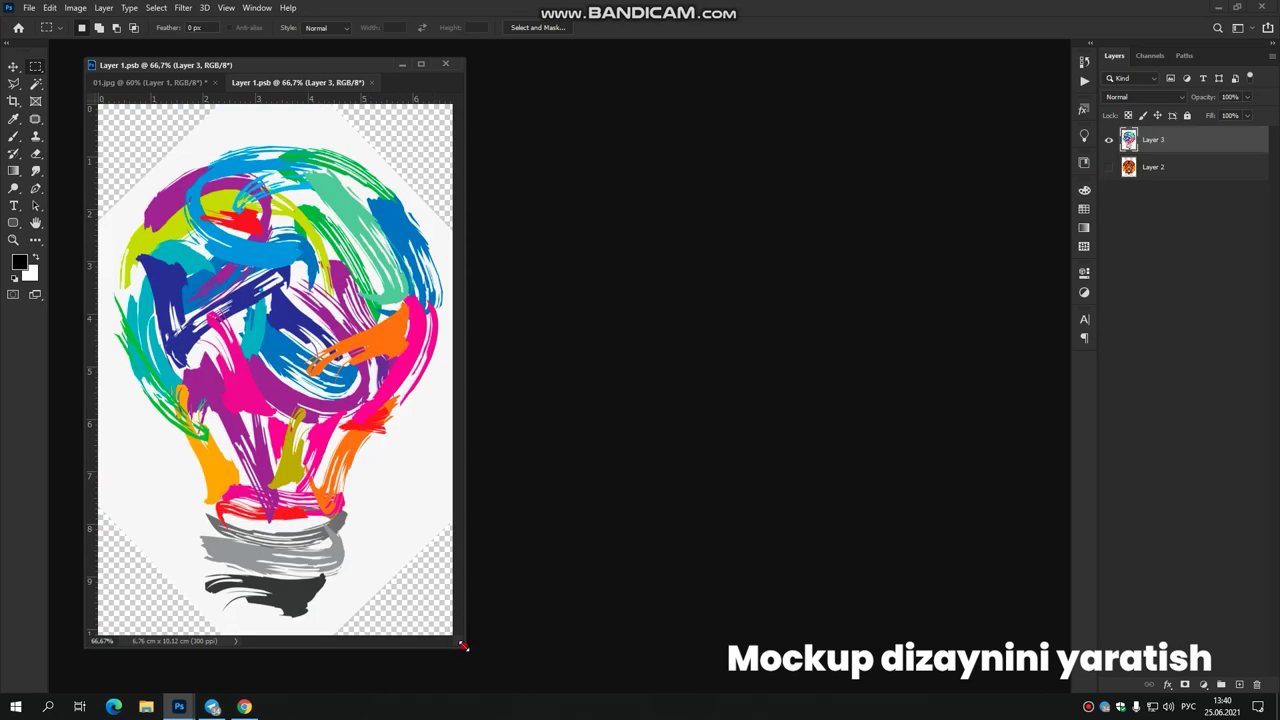
drag(463, 645, 866, 689)
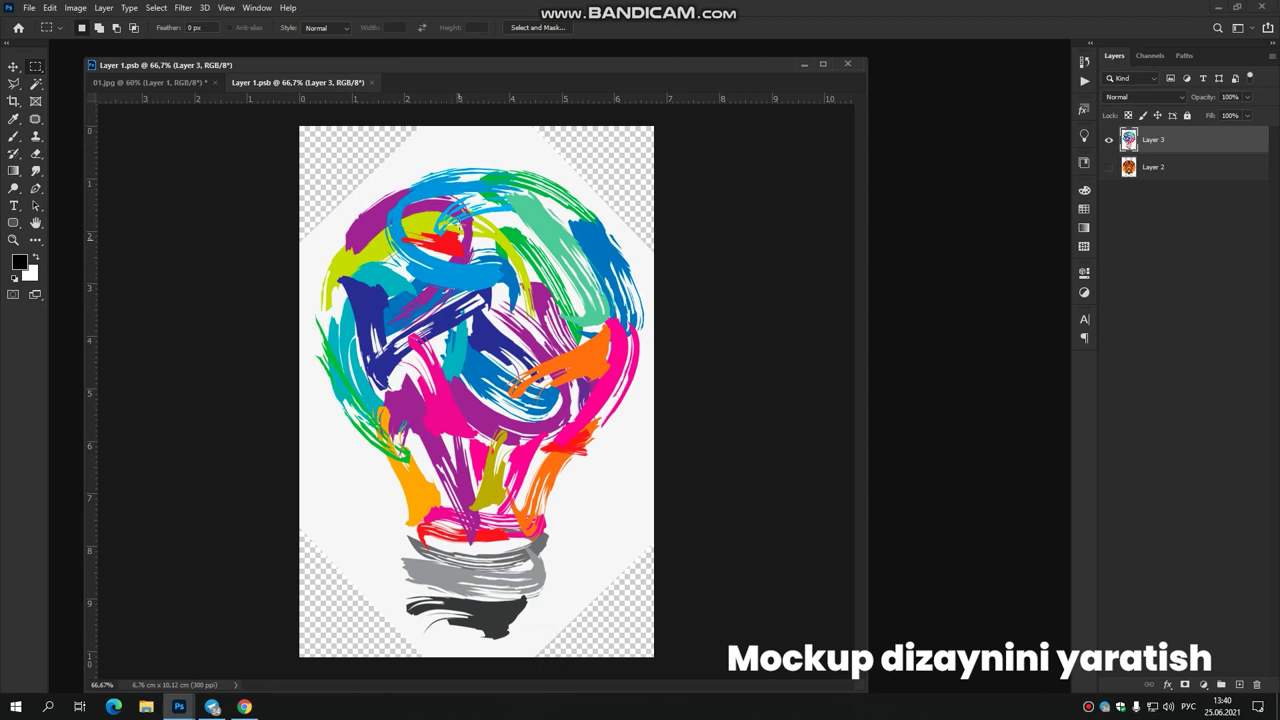
right_click(496, 147)
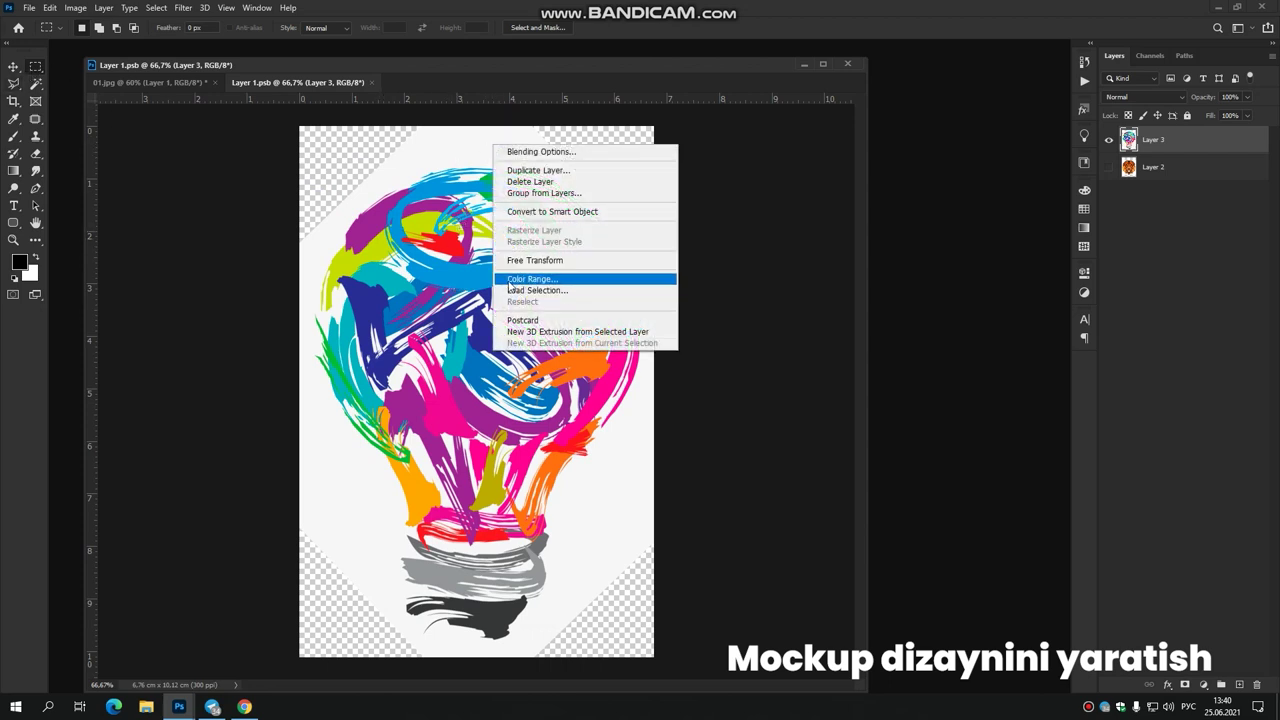
click(538, 281)
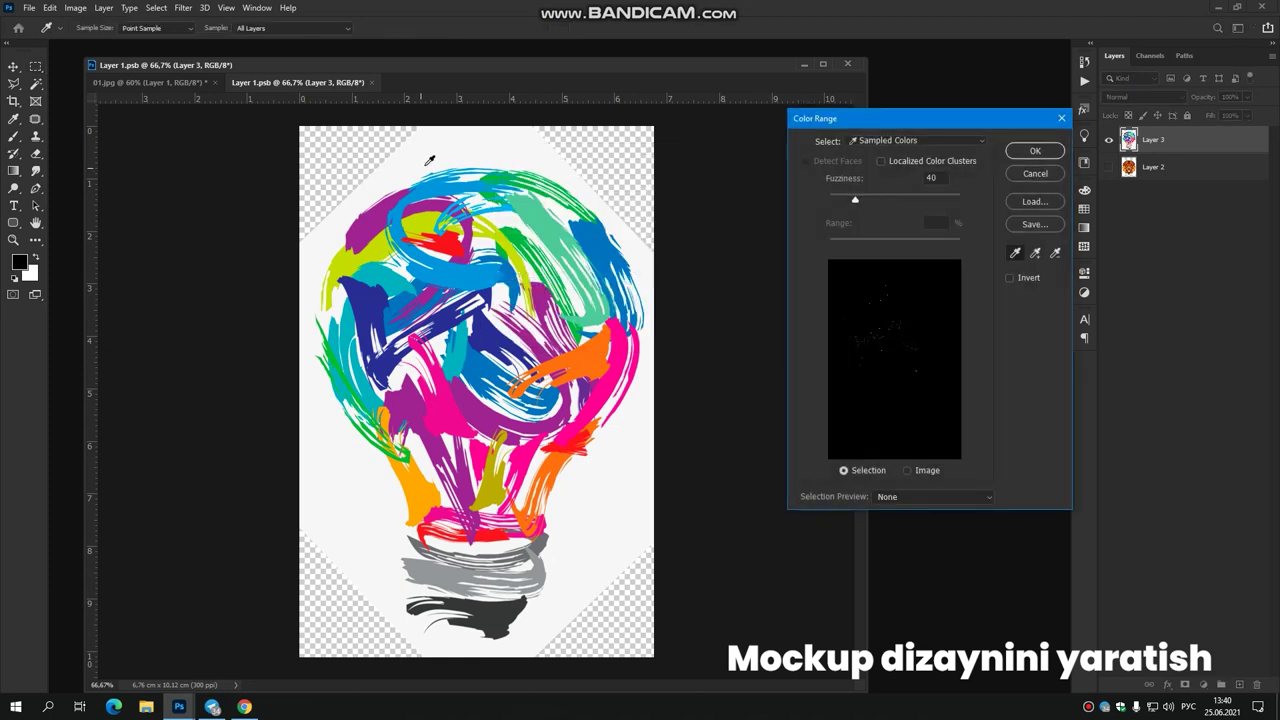
click(602, 498)
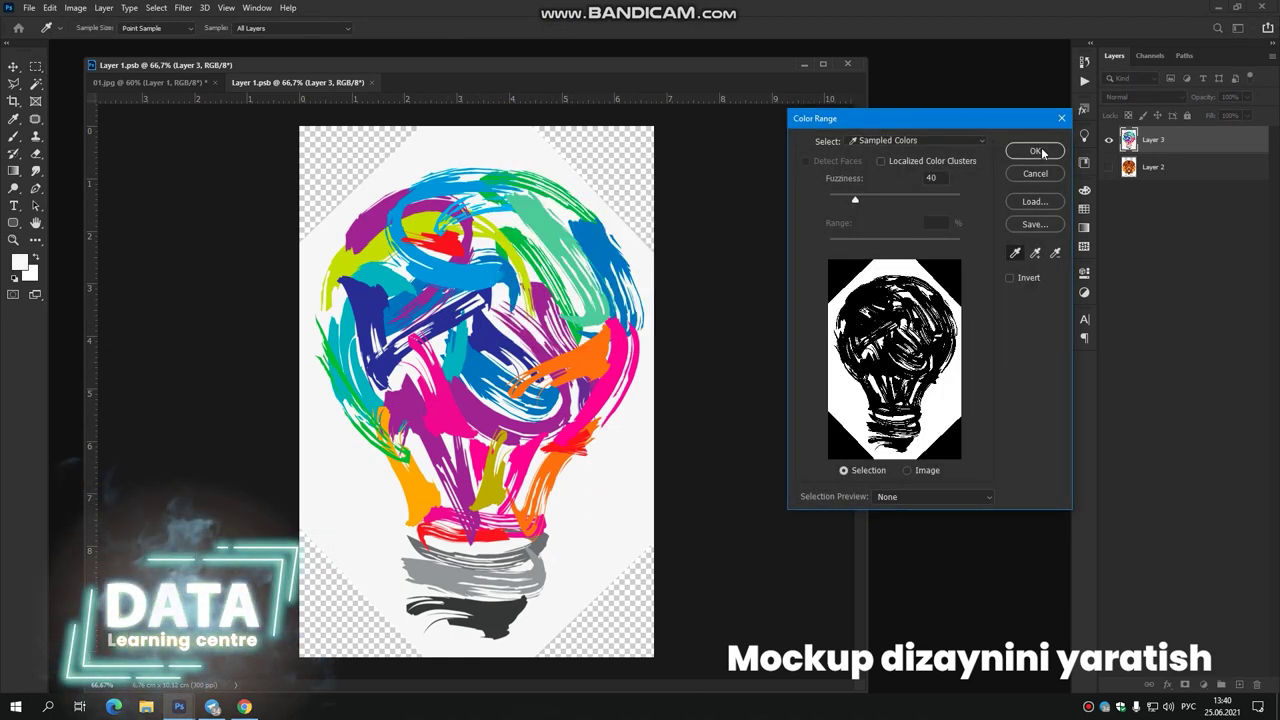
click(453, 273)
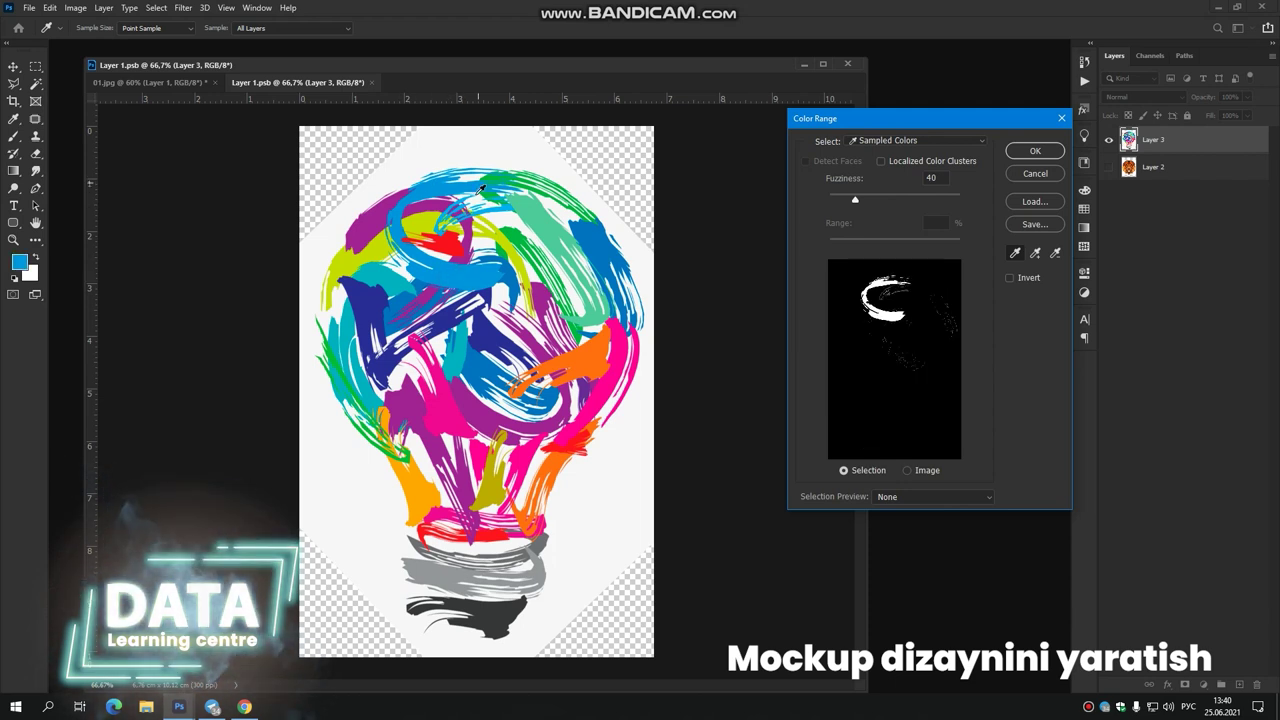
click(597, 357)
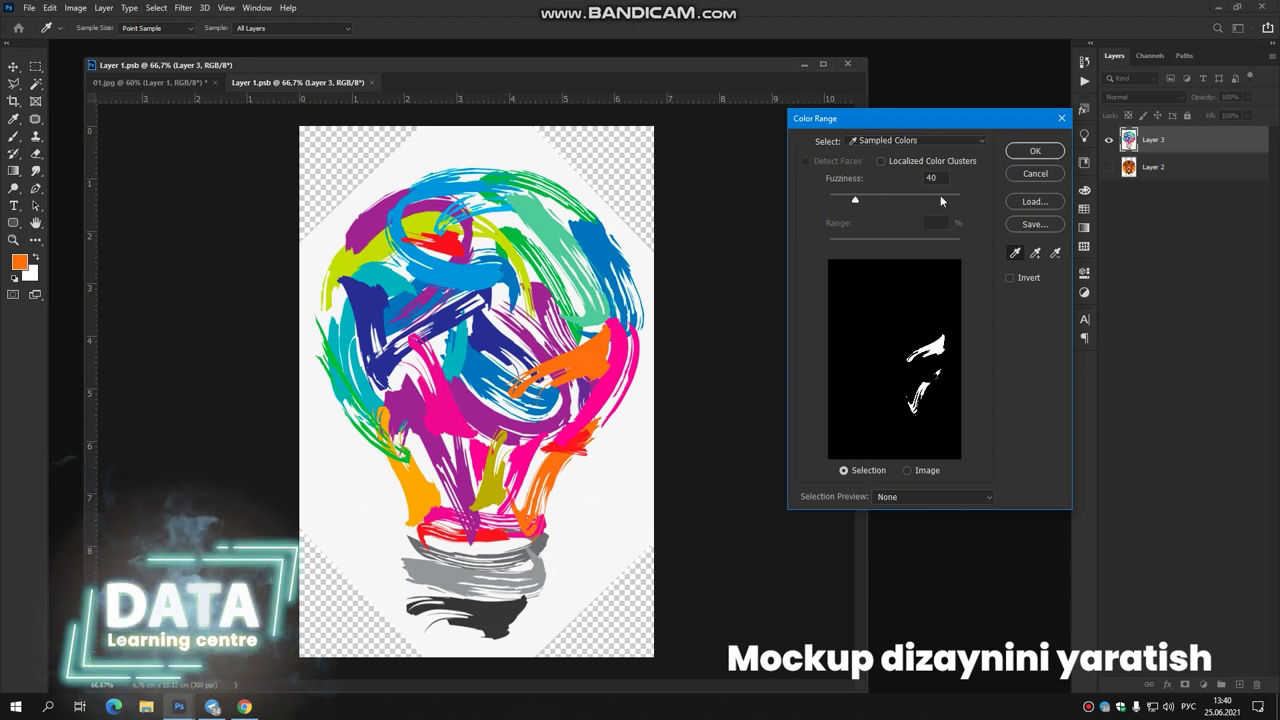
click(1035, 254)
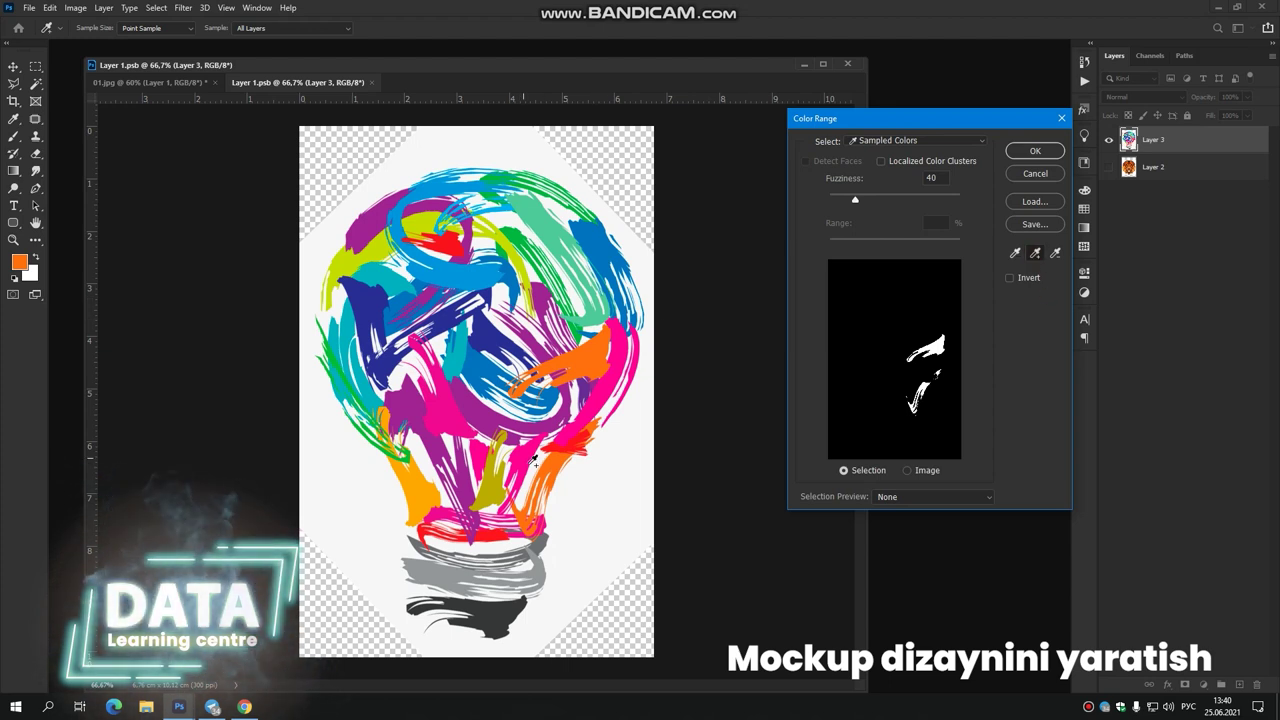
click(482, 416)
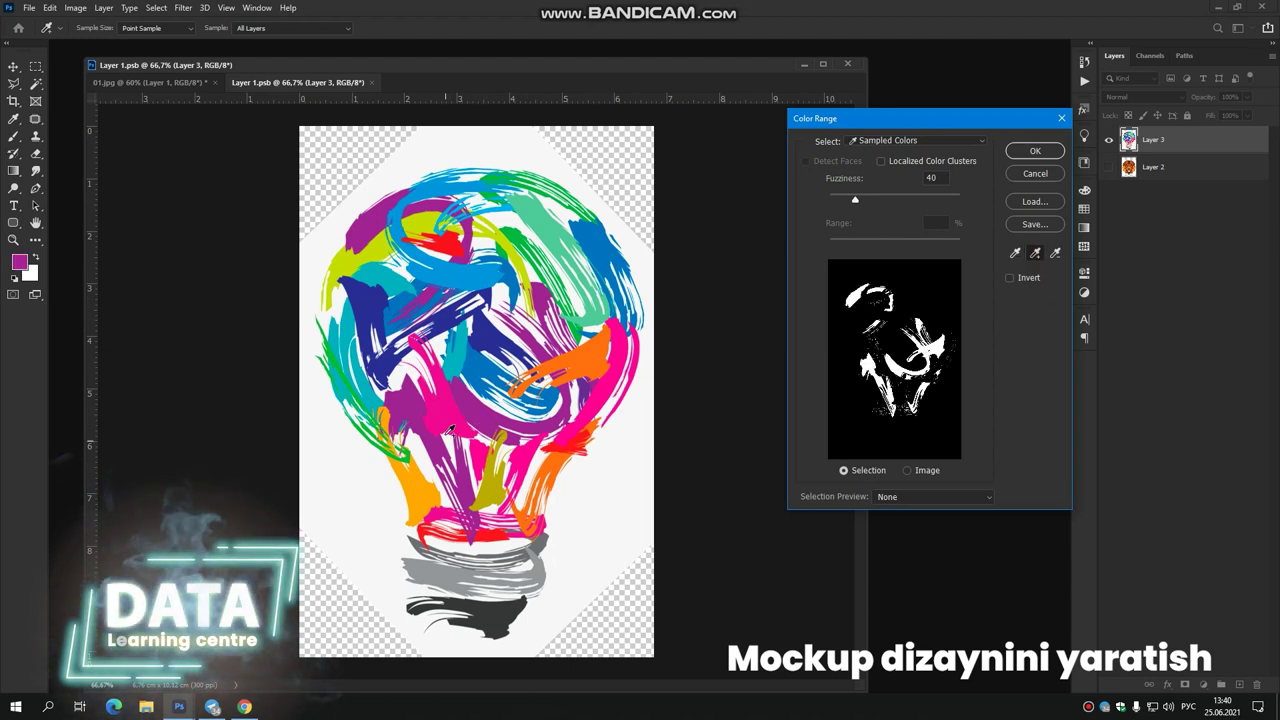
click(447, 413)
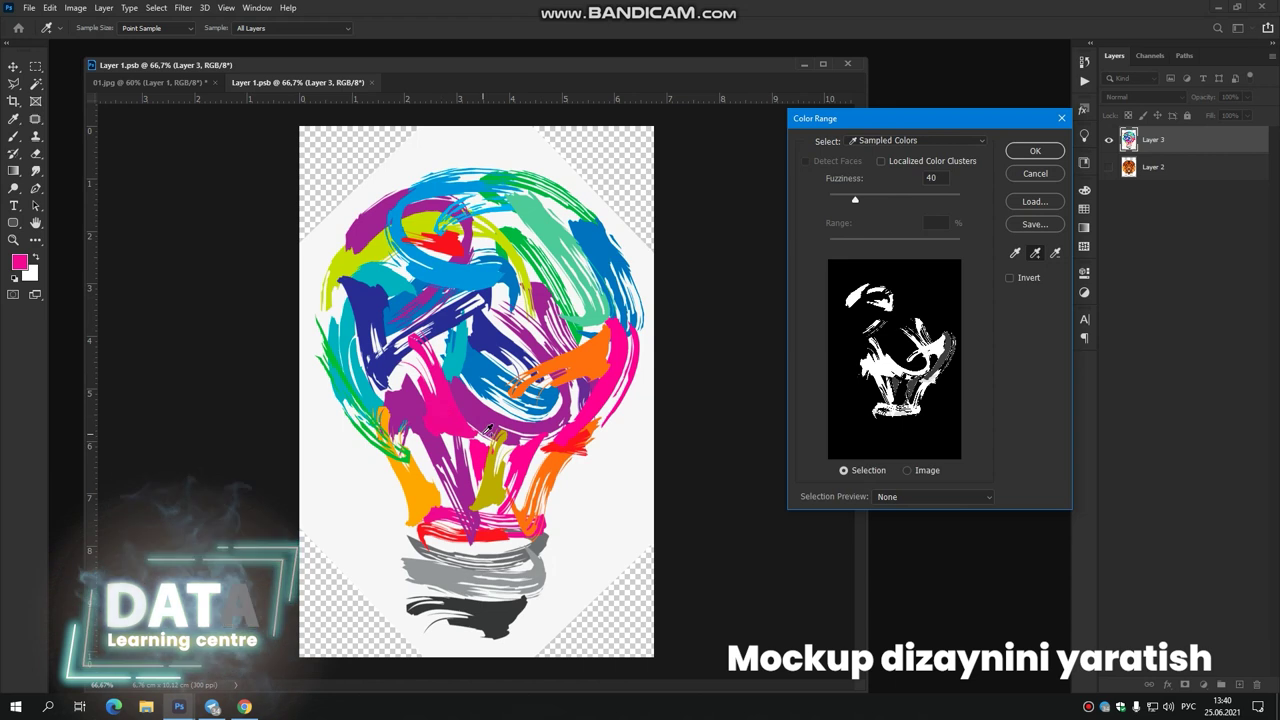
click(539, 568)
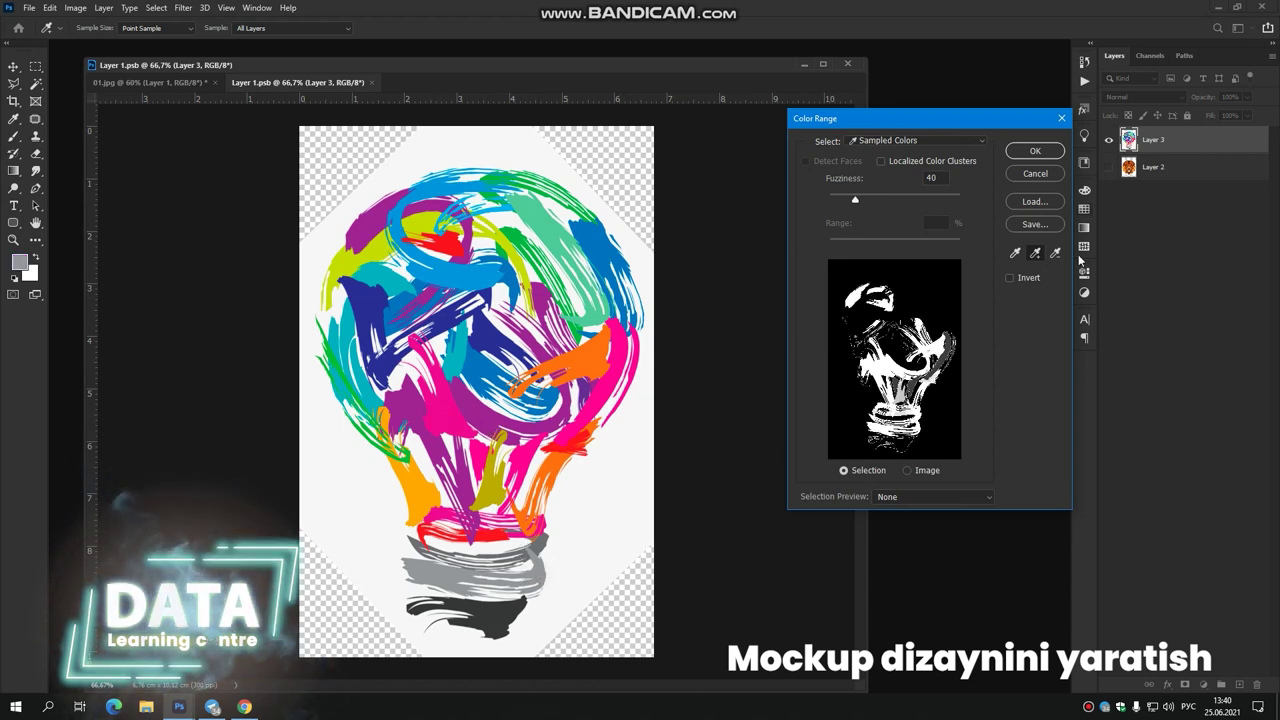
click(1055, 253)
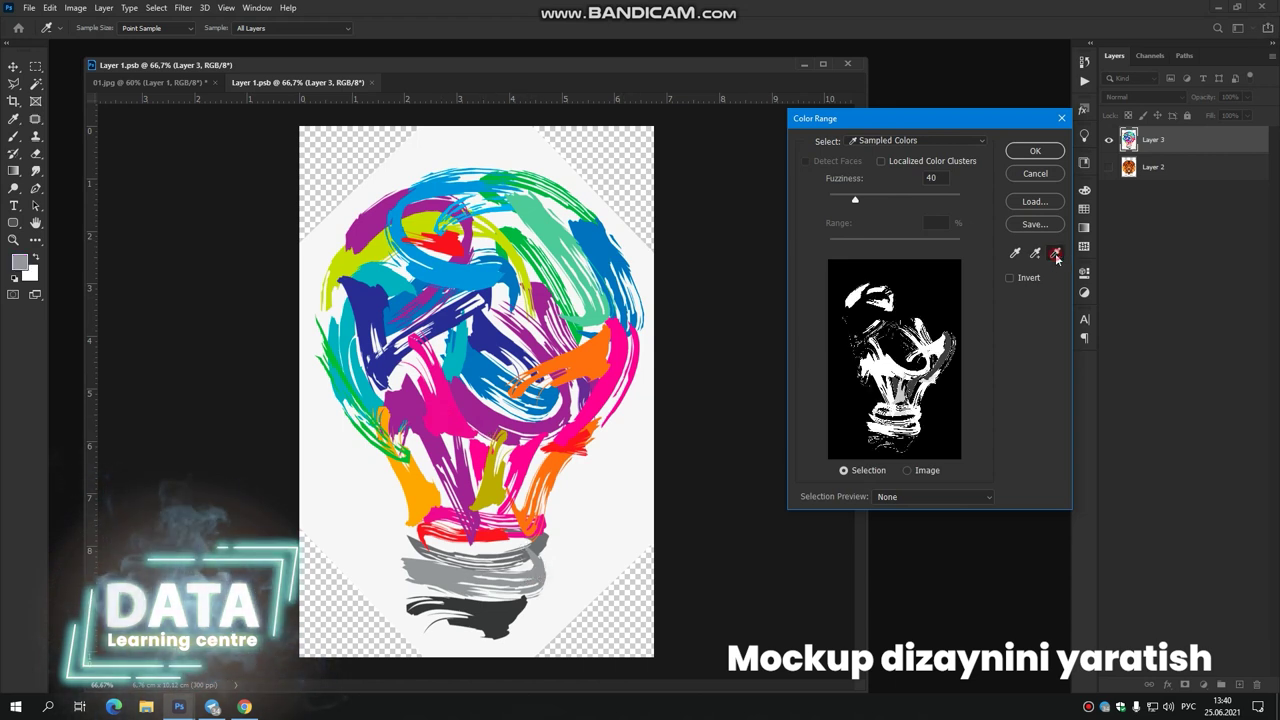
click(543, 573)
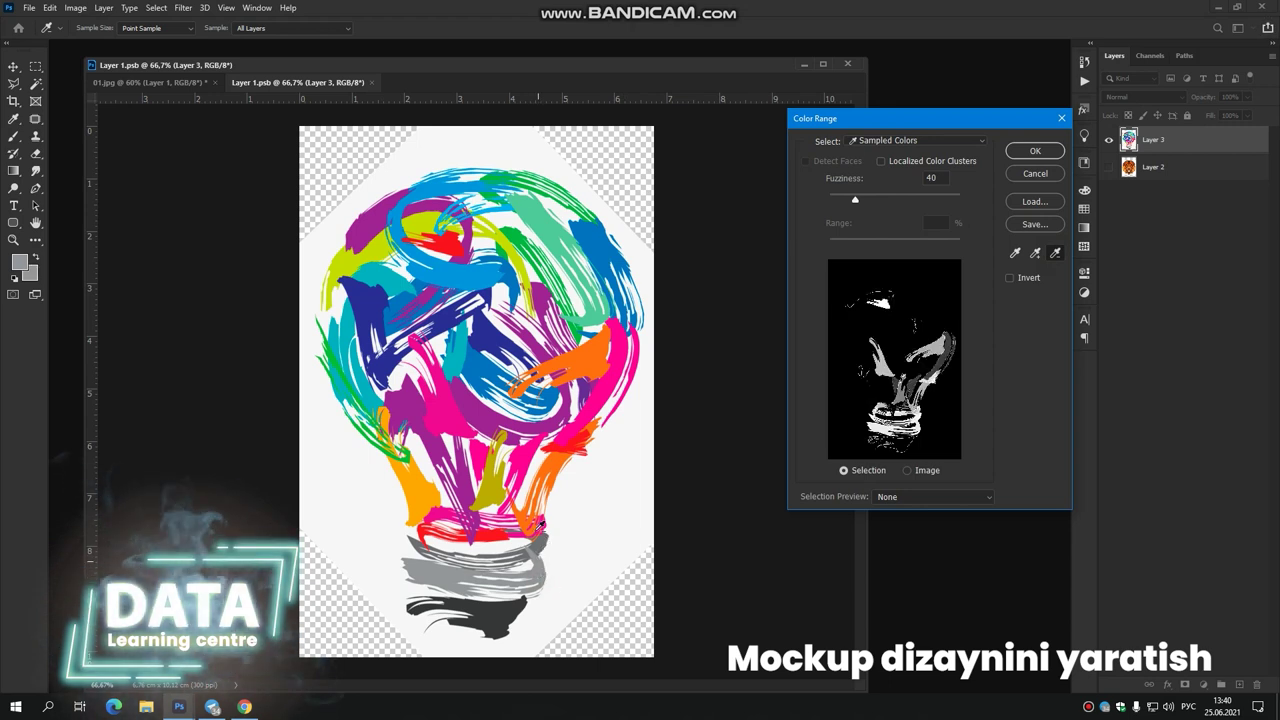
click(497, 481)
click(455, 410)
click(455, 410)
click(455, 410)
click(455, 410)
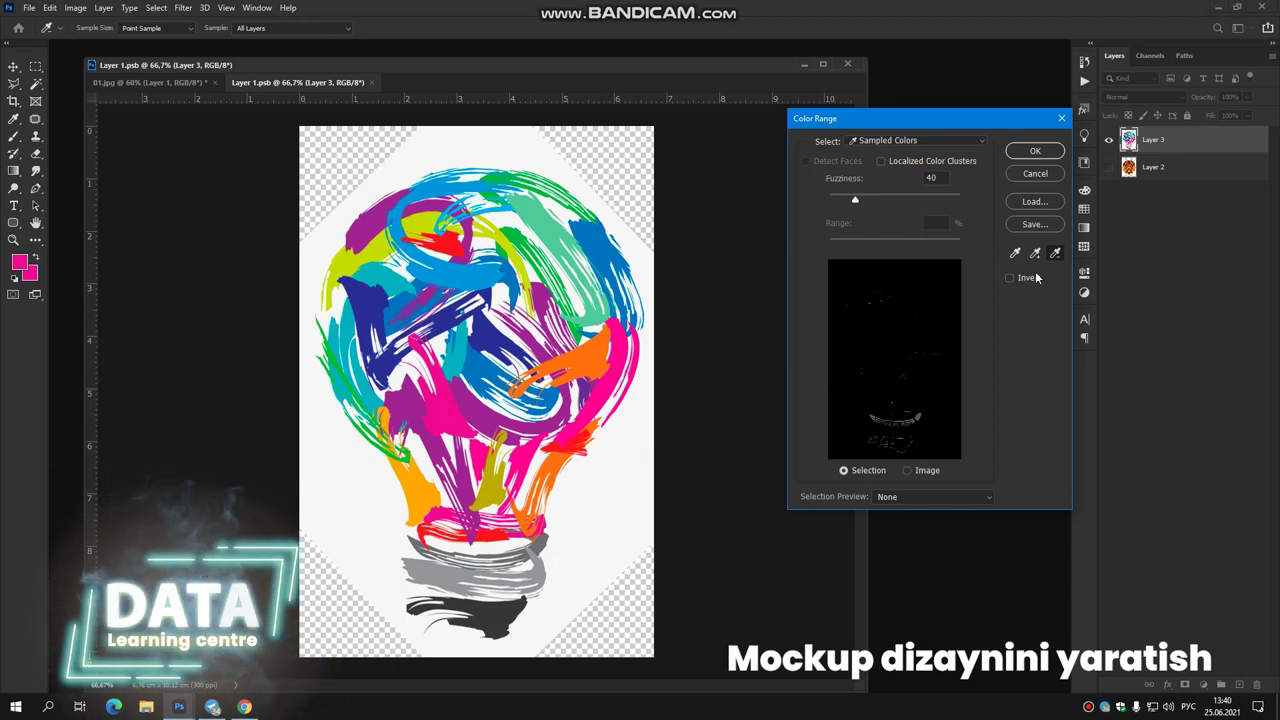
click(1018, 255)
click(1016, 253)
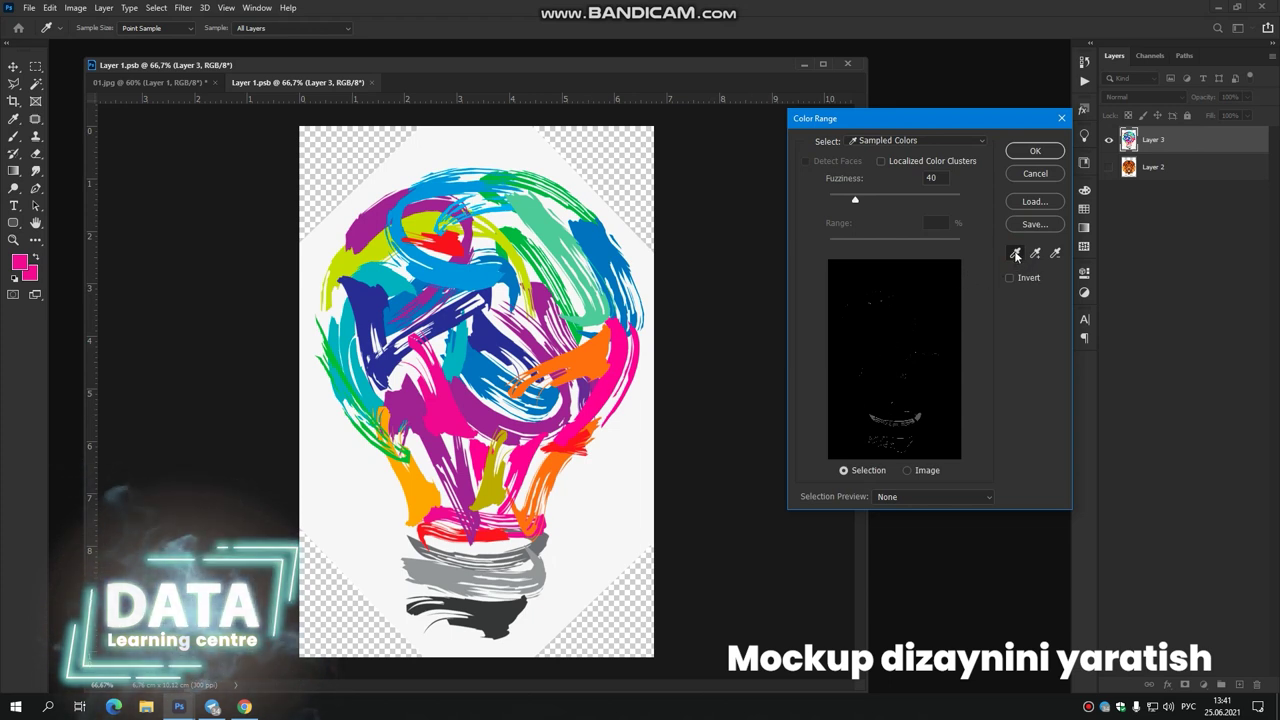
click(1035, 253)
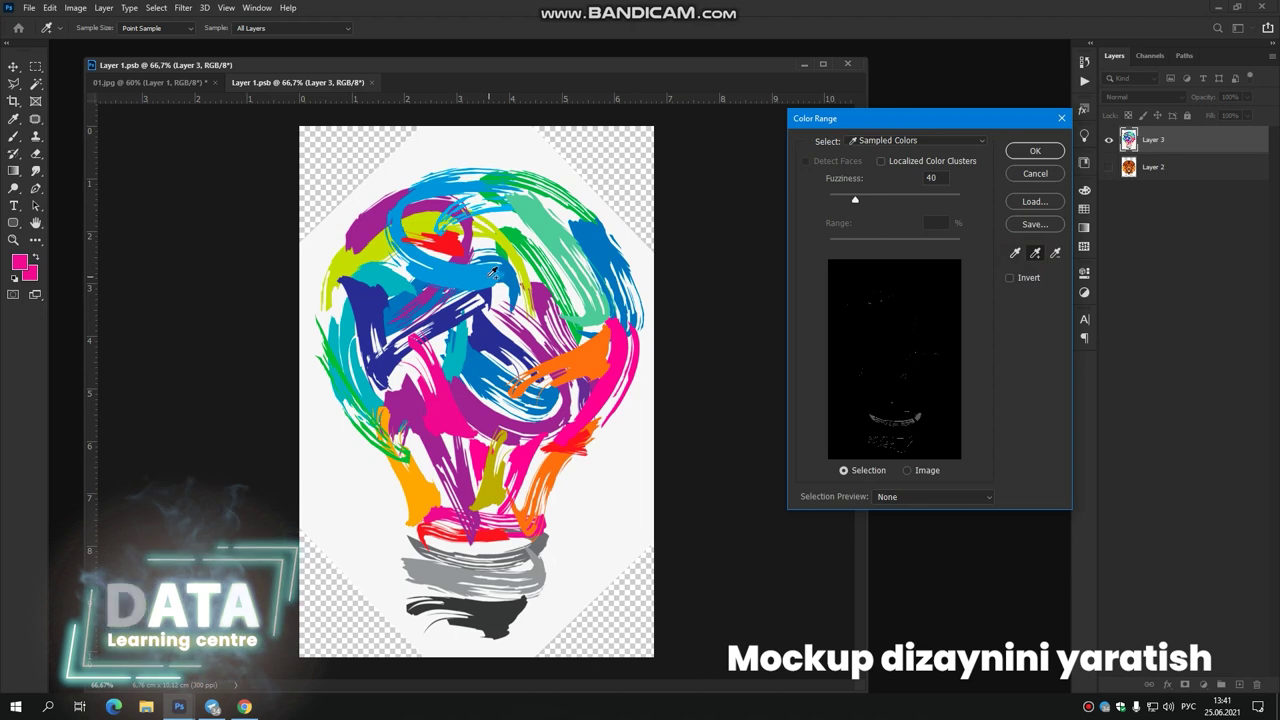
click(412, 243)
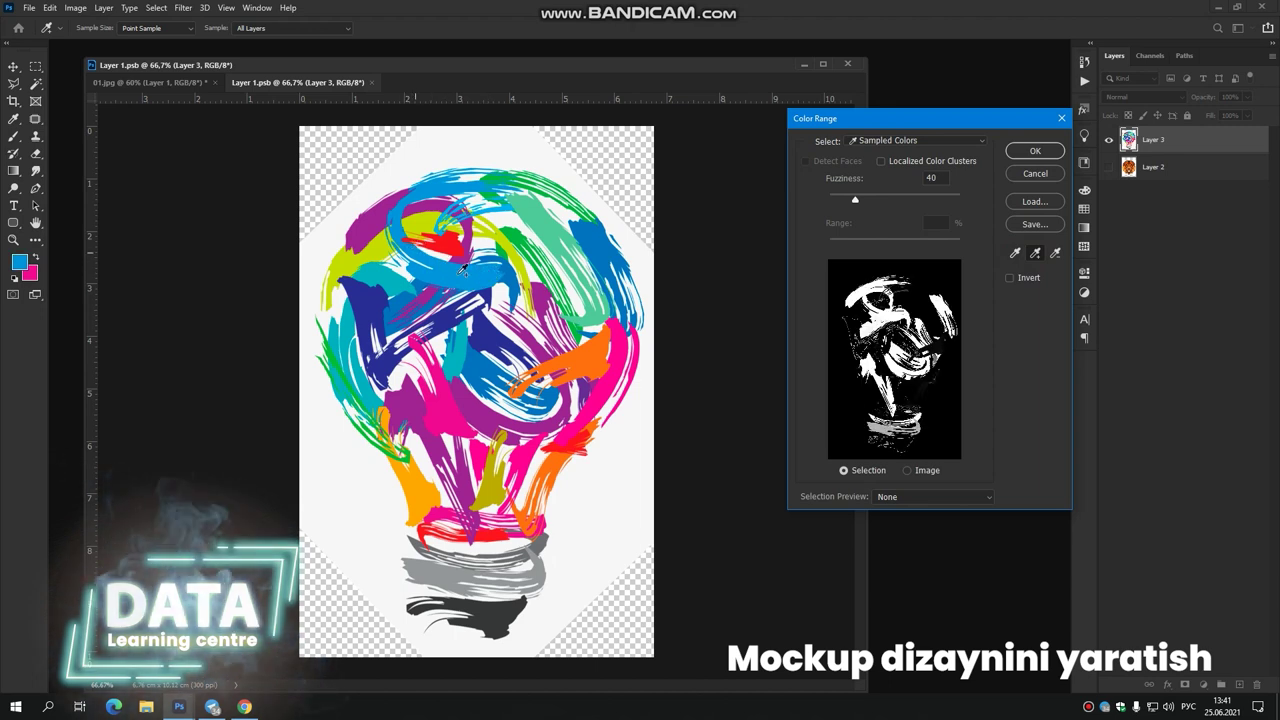
click(1038, 152)
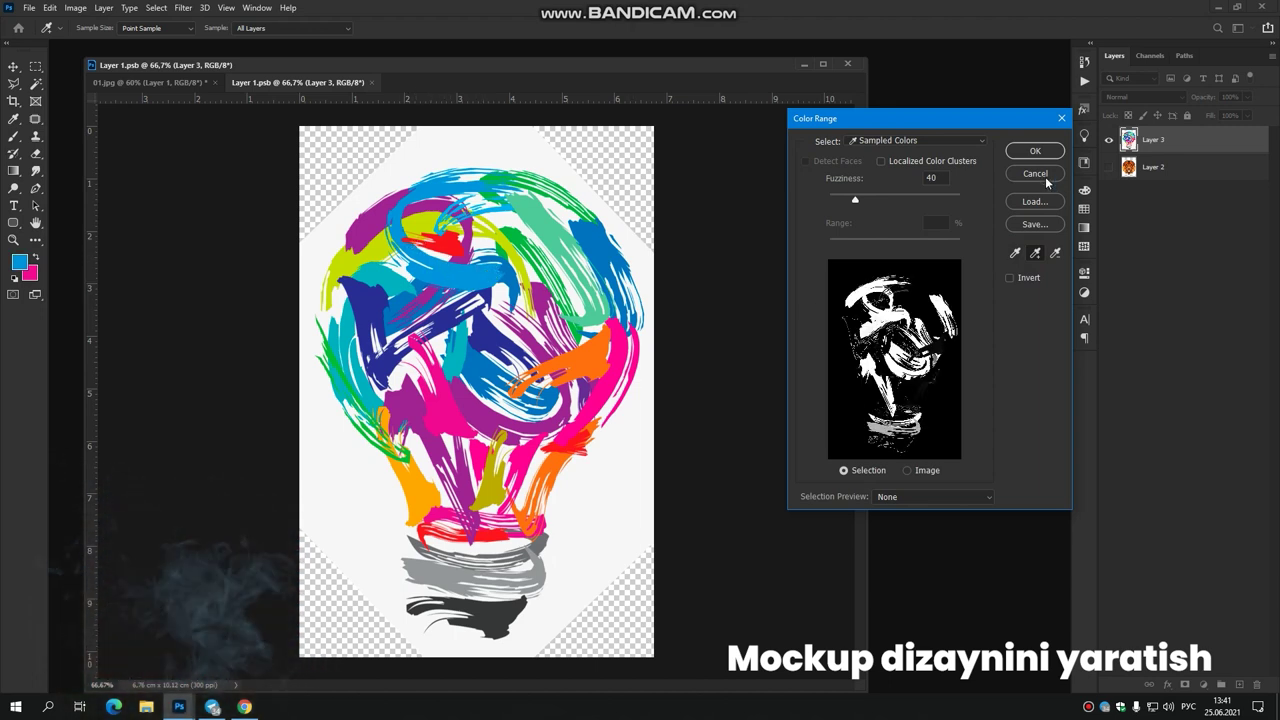
right_click(463, 259)
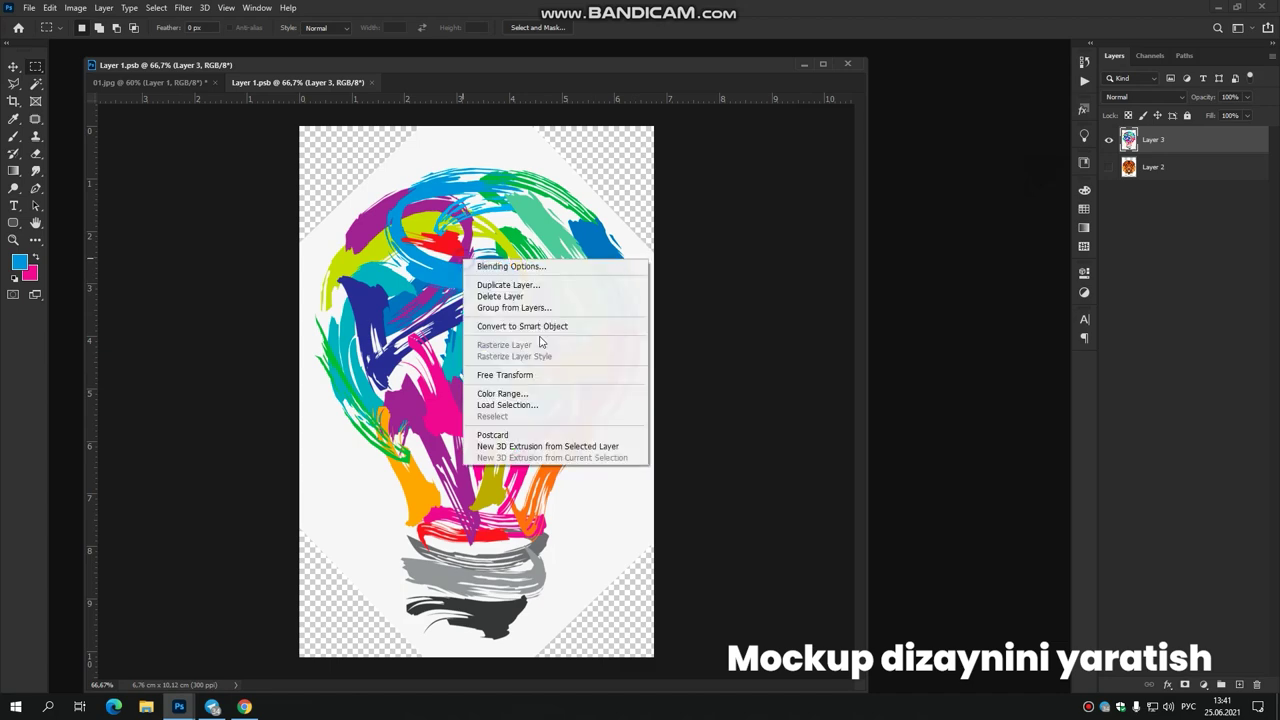
Select and delete the bulb's white background with Color Range, deselect, and return to 01.jpg.
click(520, 394)
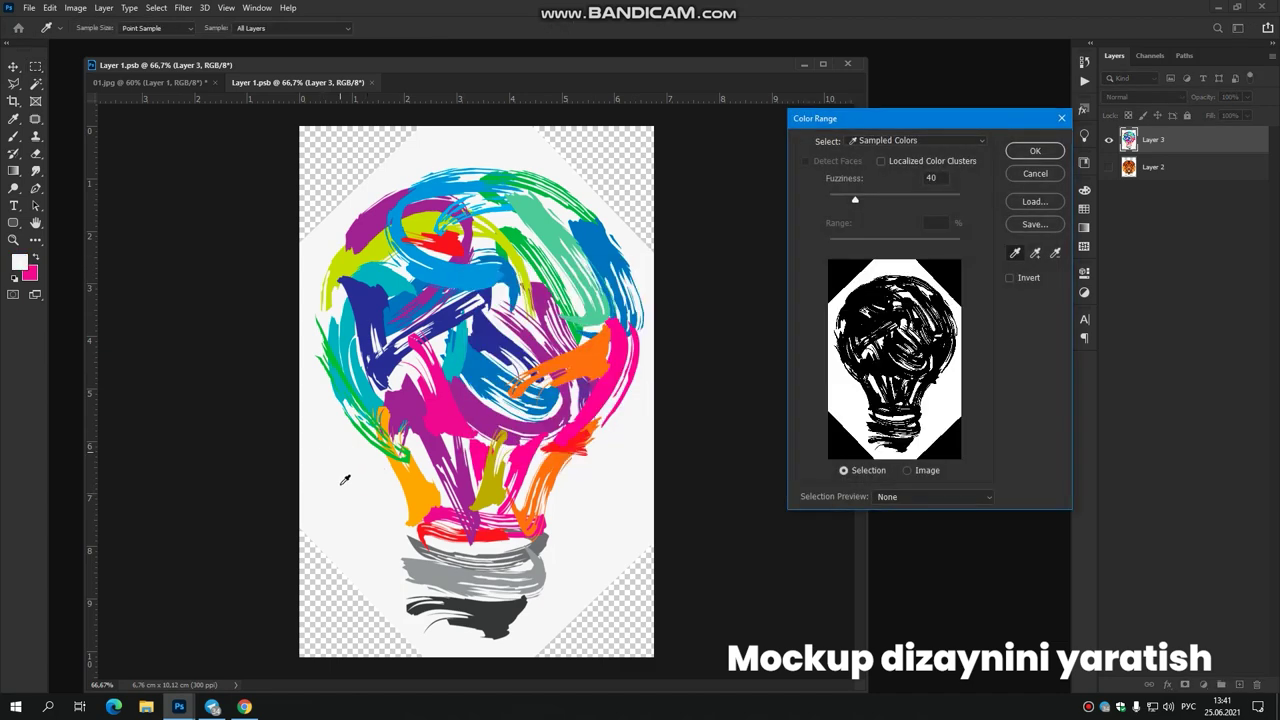
click(1036, 152)
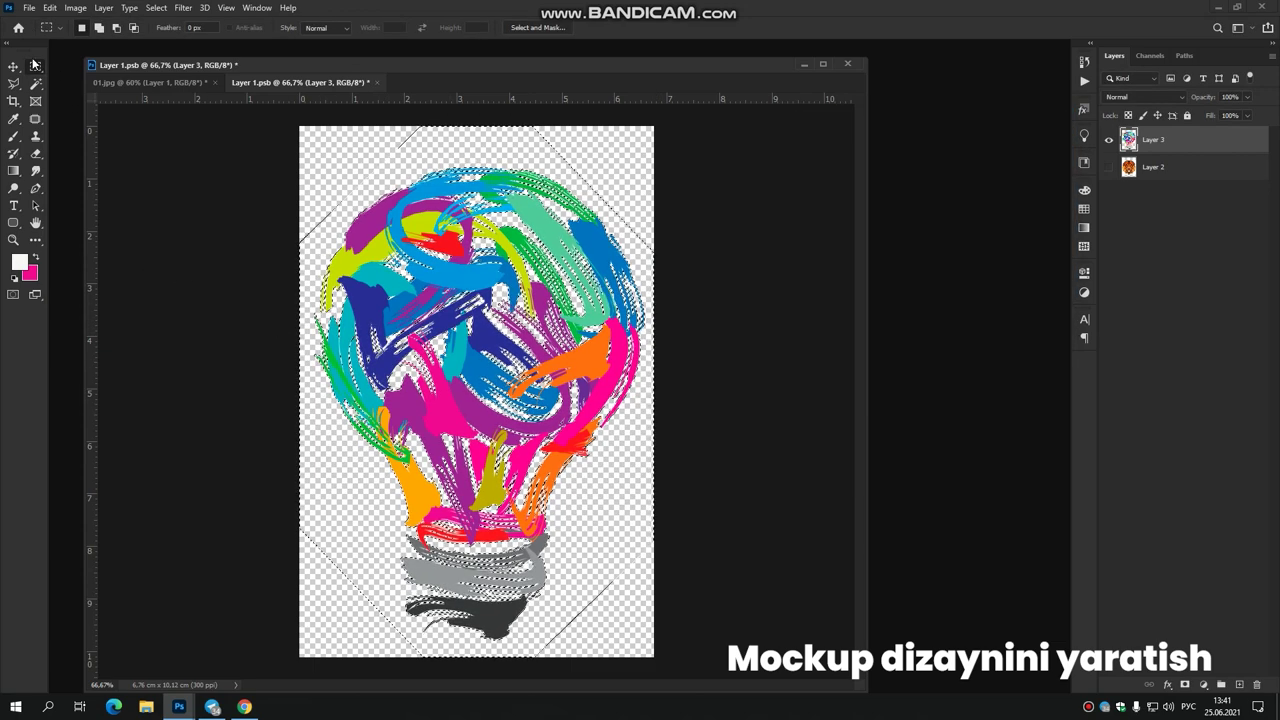
click(746, 276)
click(185, 82)
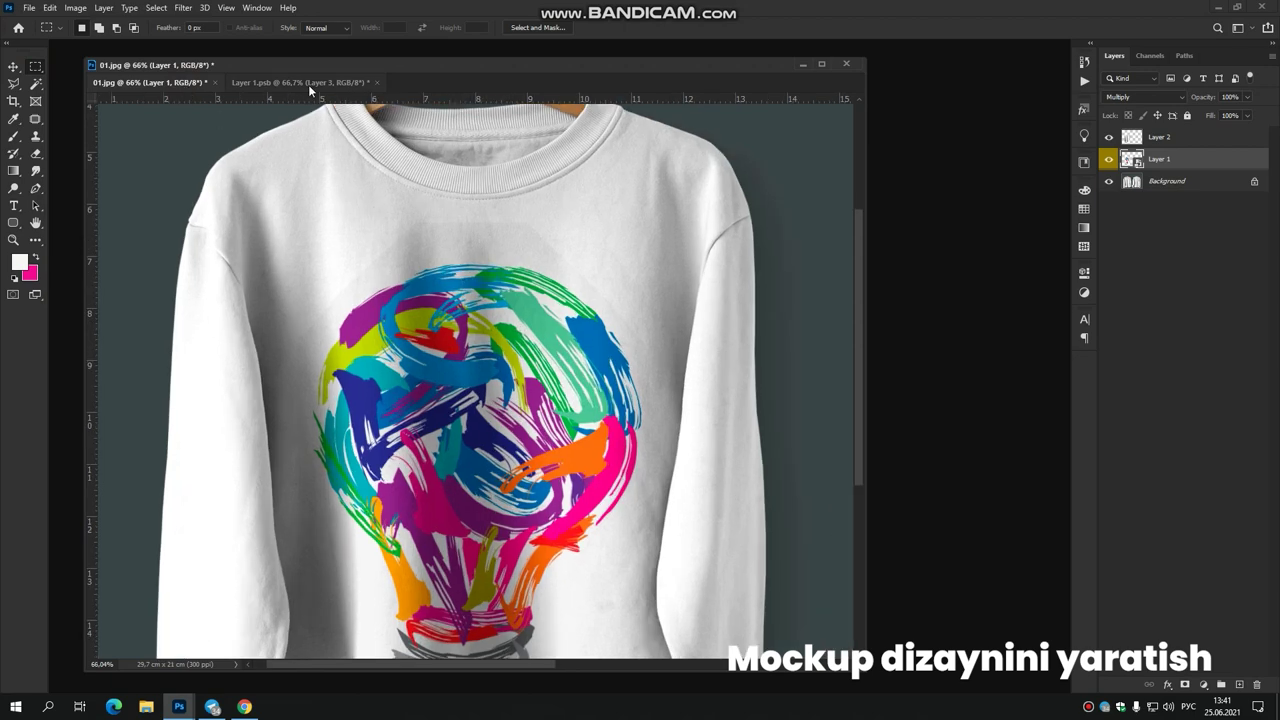
Dock the Layer 1.psb window among the document tabs alongside 01.jpg.
click(300, 82)
drag(404, 59, 410, 43)
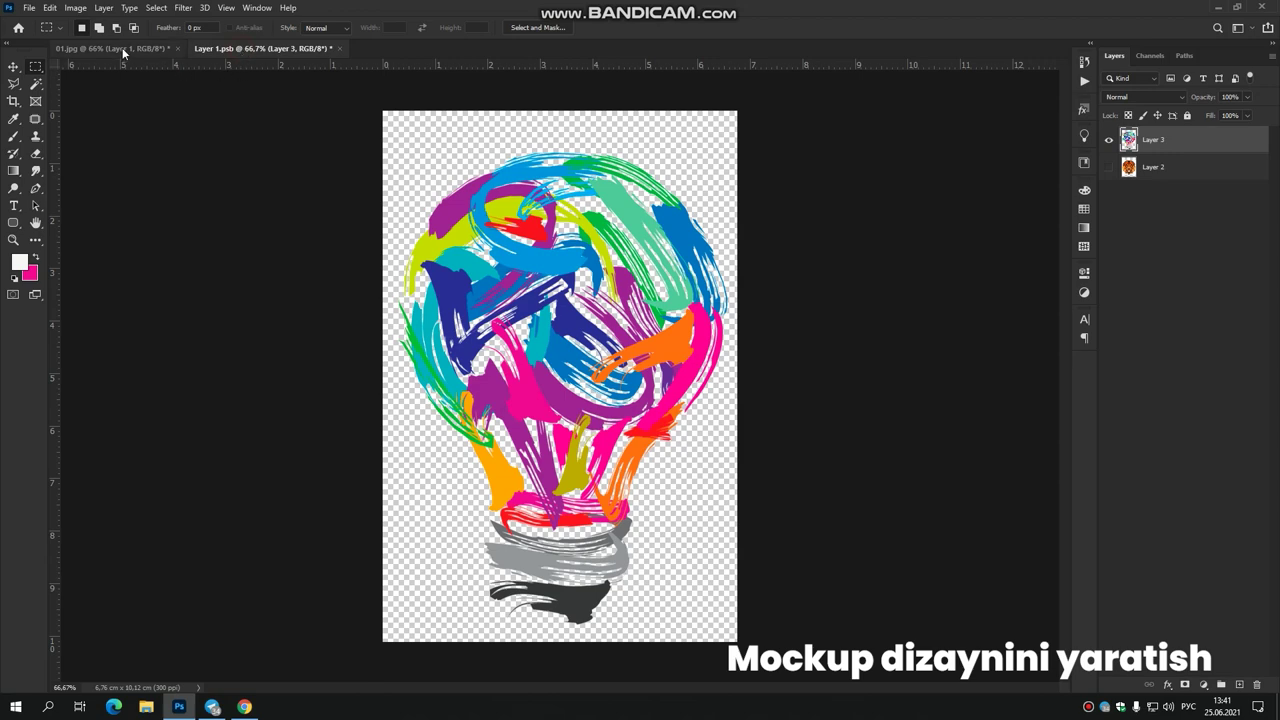
click(122, 47)
scroll(327, 188, up, 2)
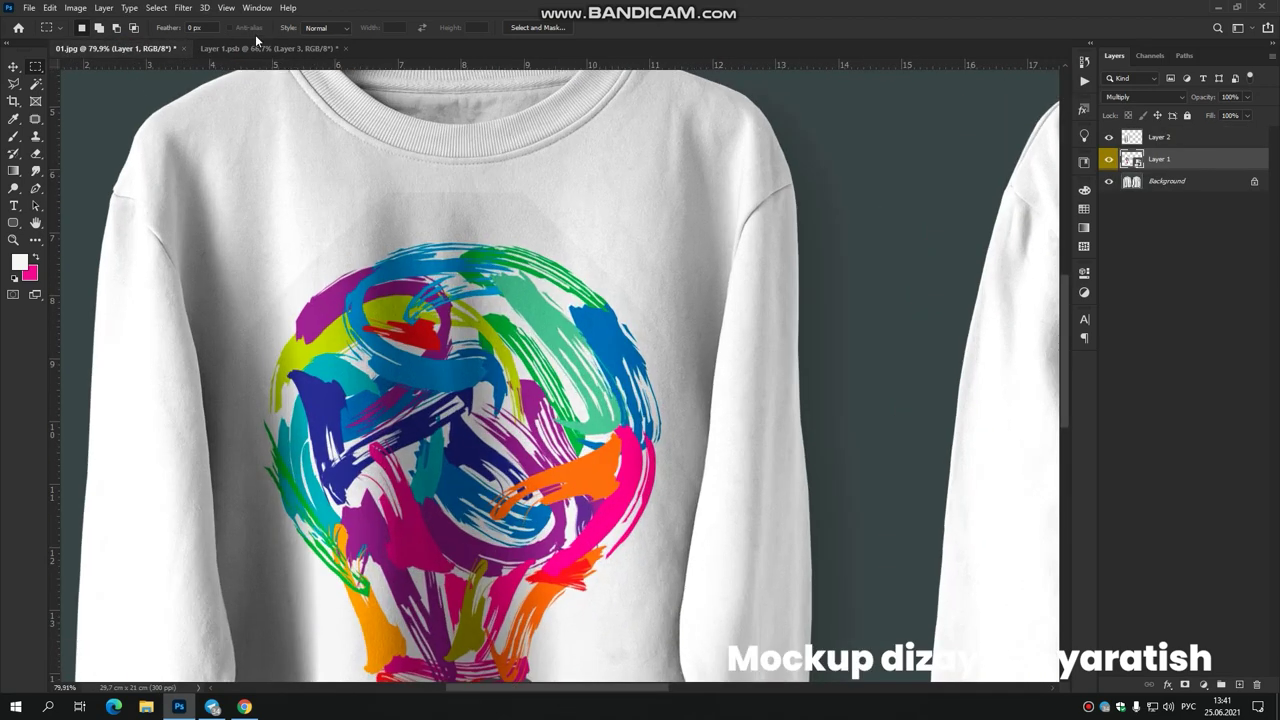
click(256, 47)
click(147, 48)
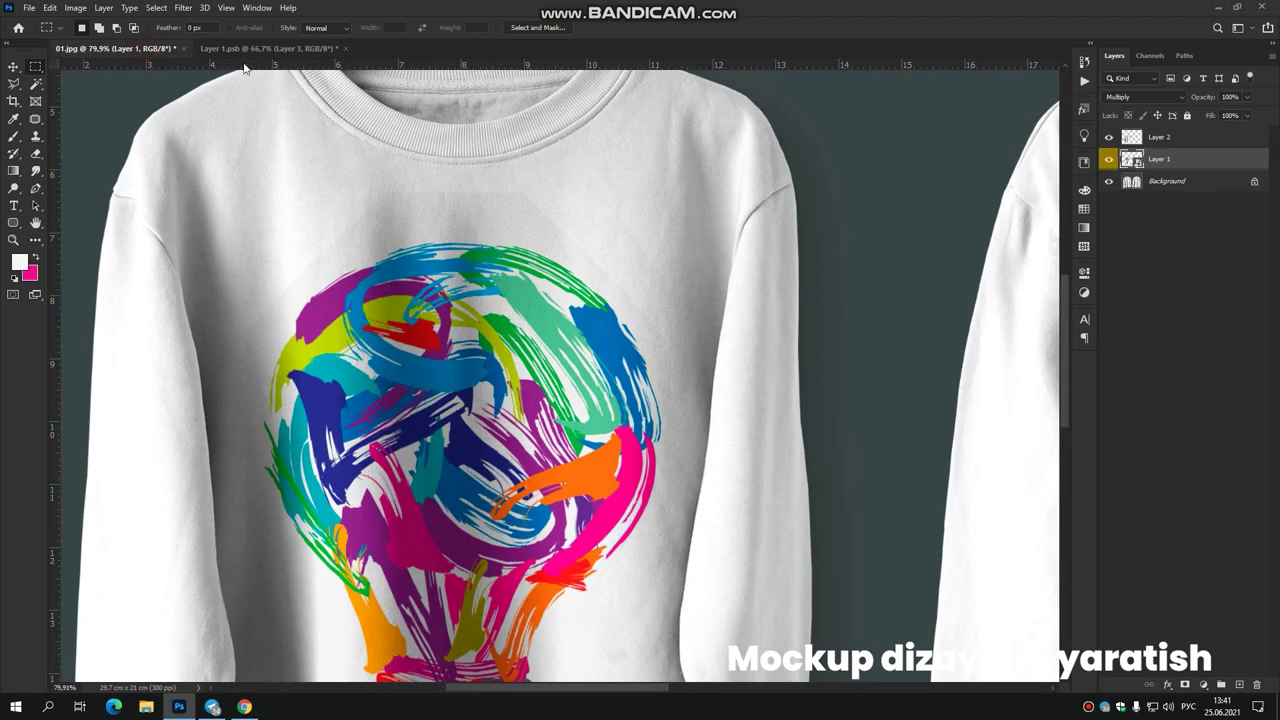
Close Layer 1.psb saving its changes, and zoom out on 01.jpg to see both sweatshirts.
click(344, 48)
click(590, 267)
scroll(445, 270, up, 2)
scroll(445, 485, down, 4)
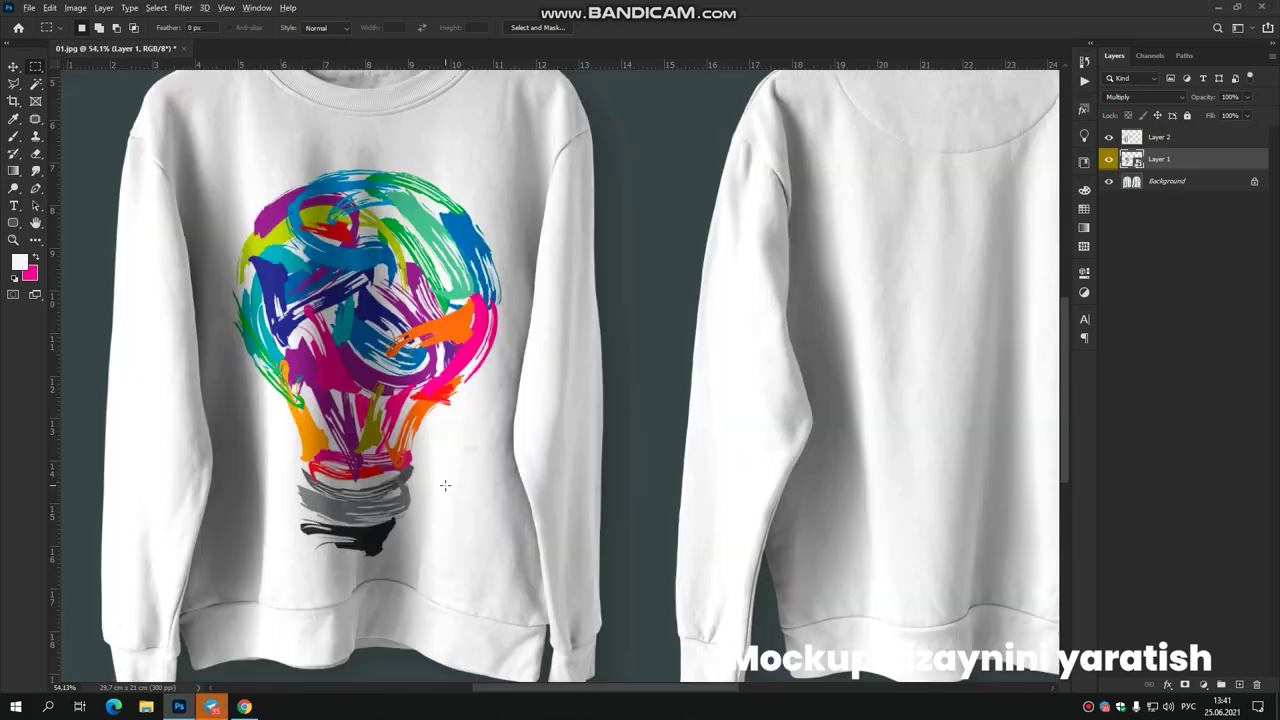
scroll(445, 485, down, 2)
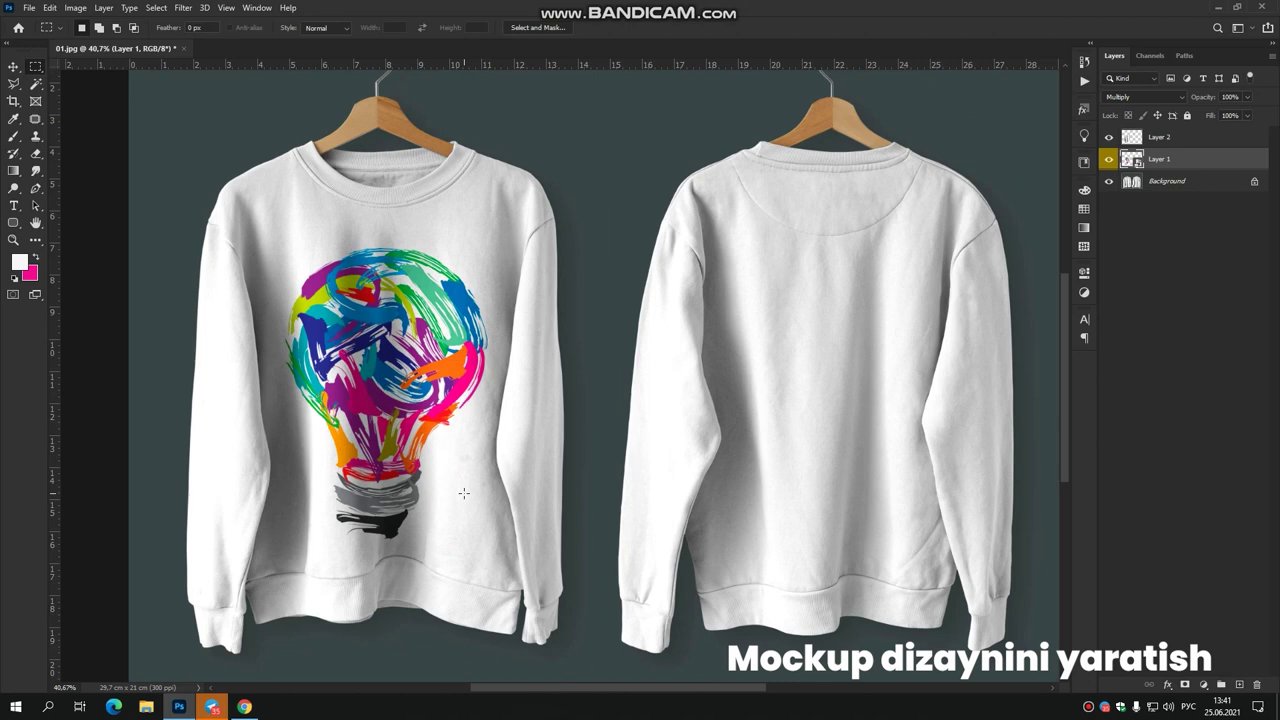